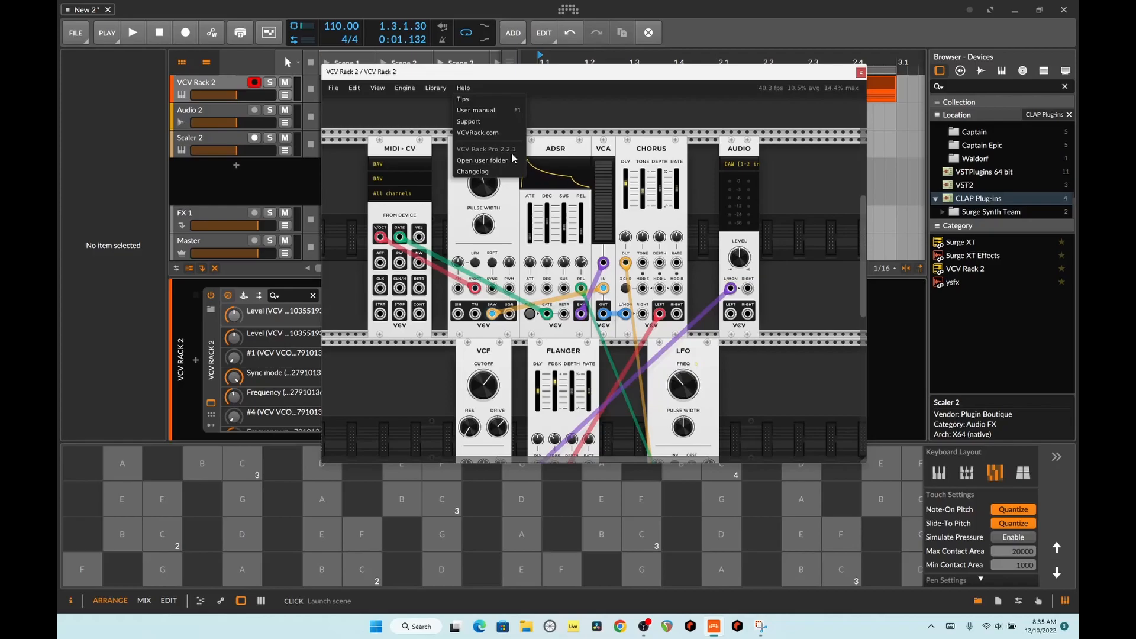
Move the VCV Rack 2 plugin window clear of the device panel, show the device's modulators and expand LFO 1
click(593, 110)
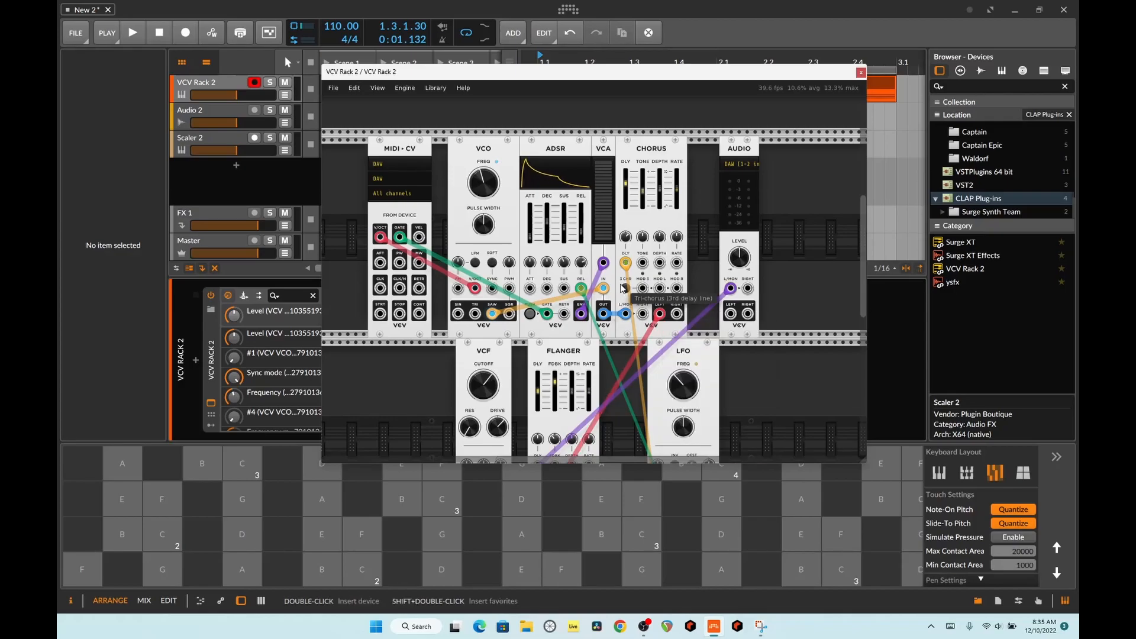
drag(555, 73, 698, 89)
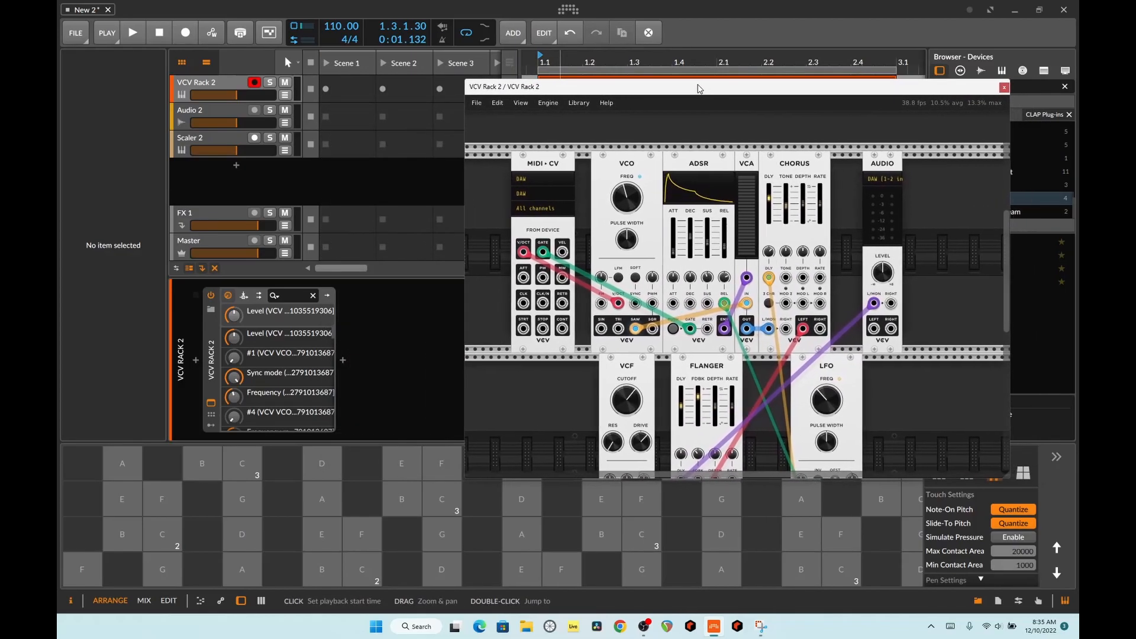
click(210, 427)
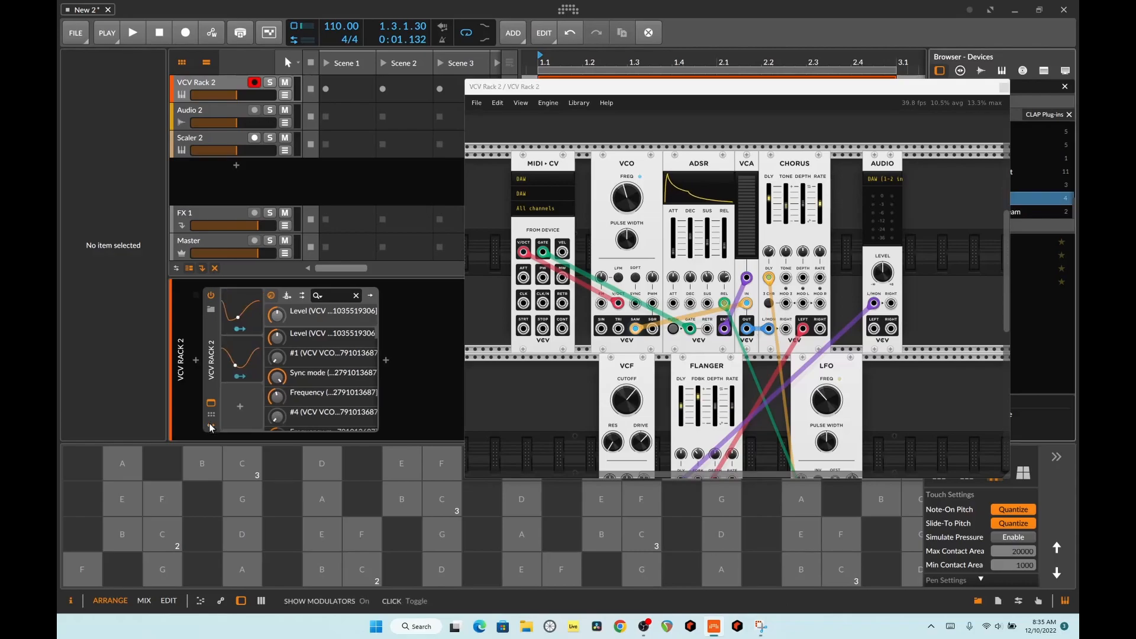
click(242, 323)
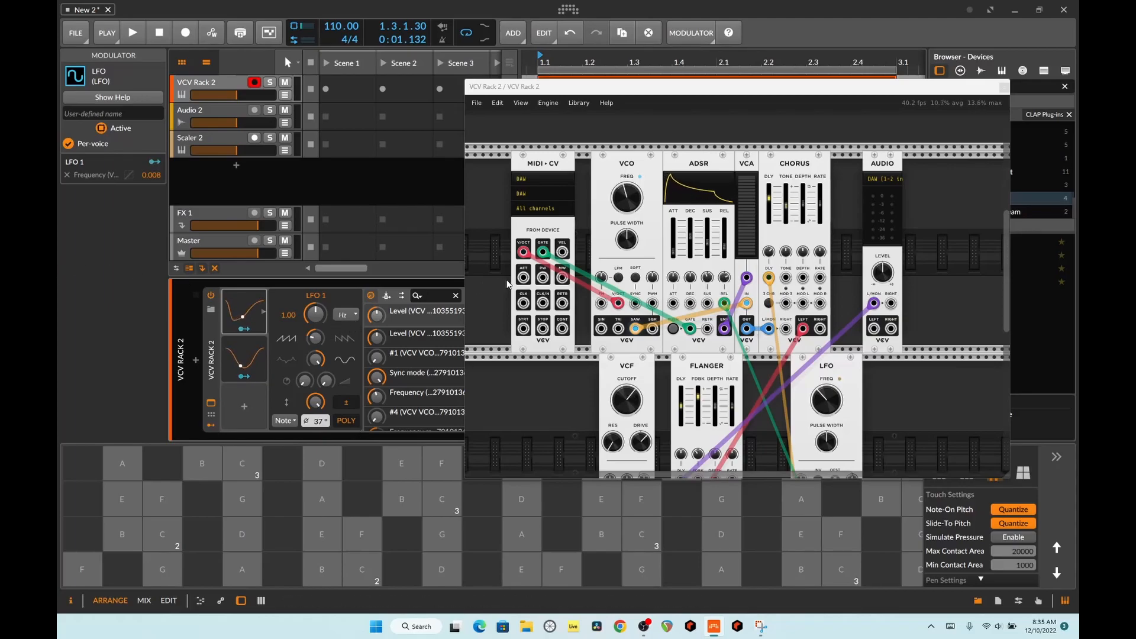
Reposition the plugin window to uncover the arranger clip, play the patch to audition it and stop playback
drag(674, 91, 661, 161)
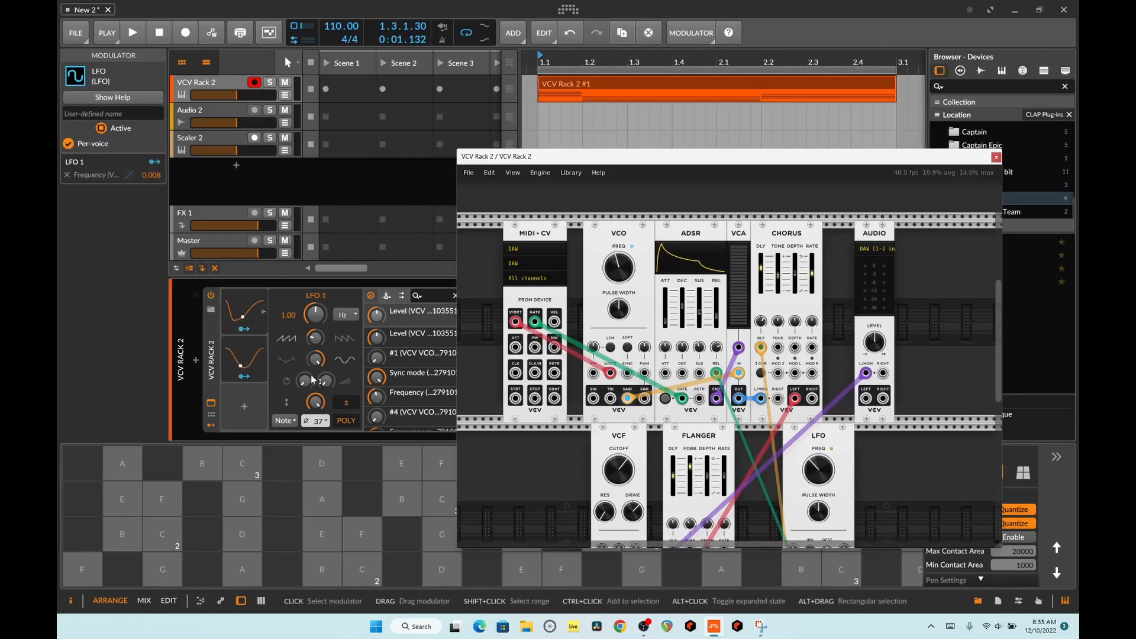
click(349, 425)
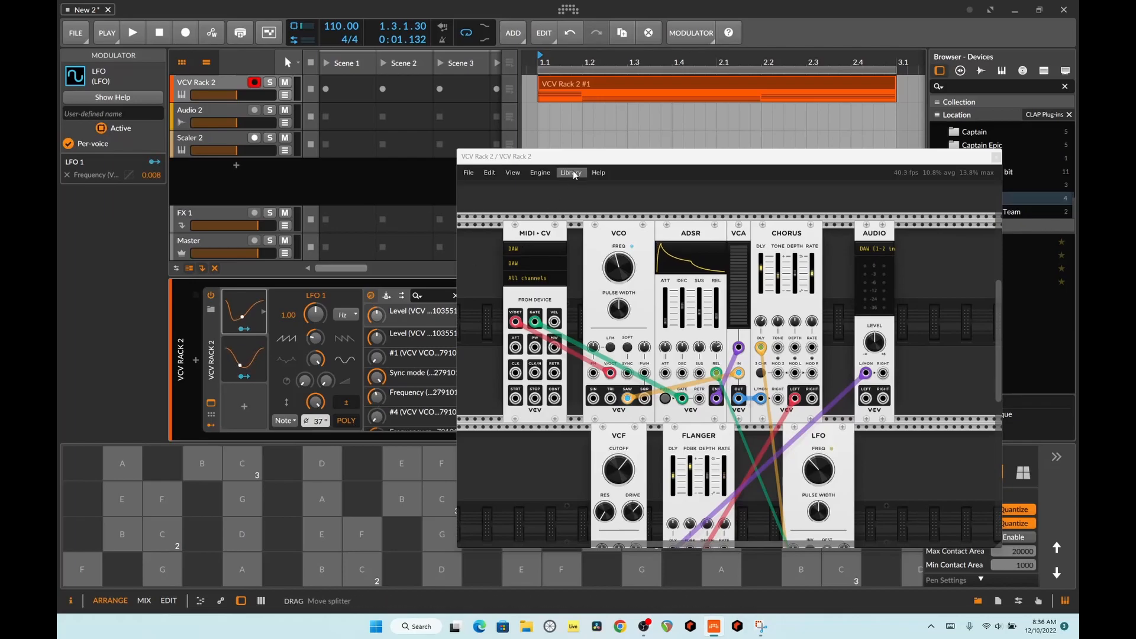
drag(584, 161, 578, 129)
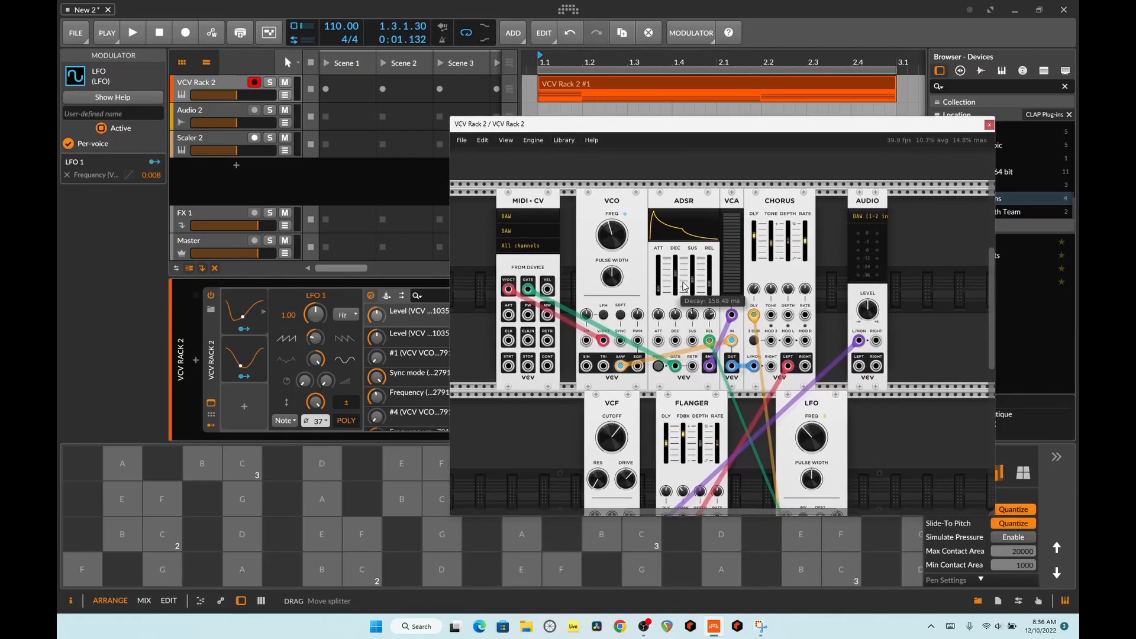
key(space)
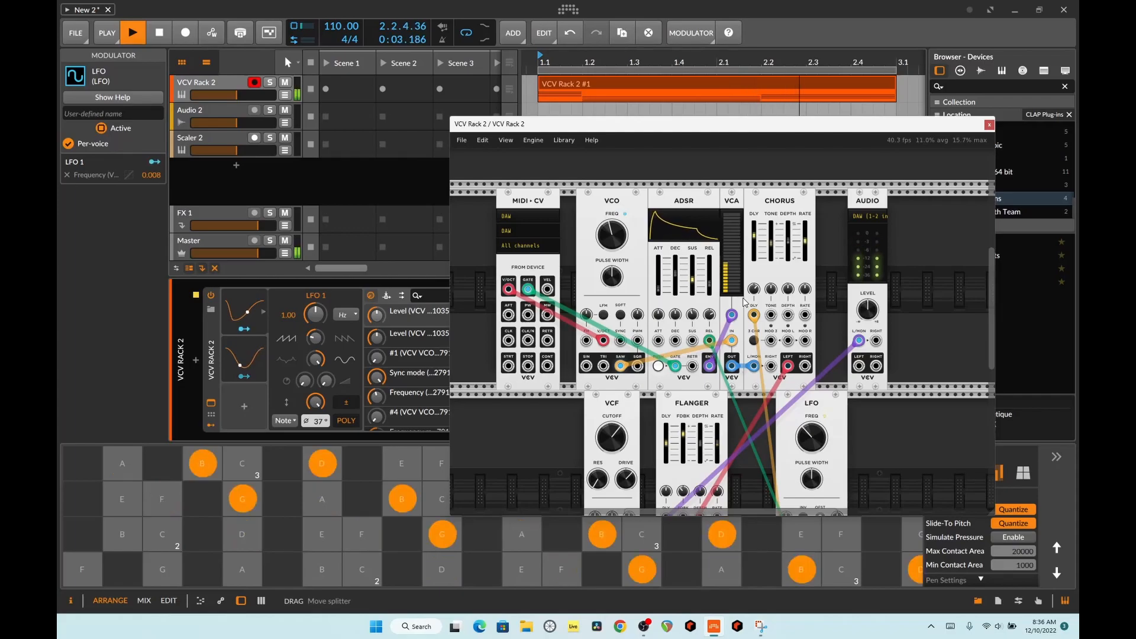
key(space)
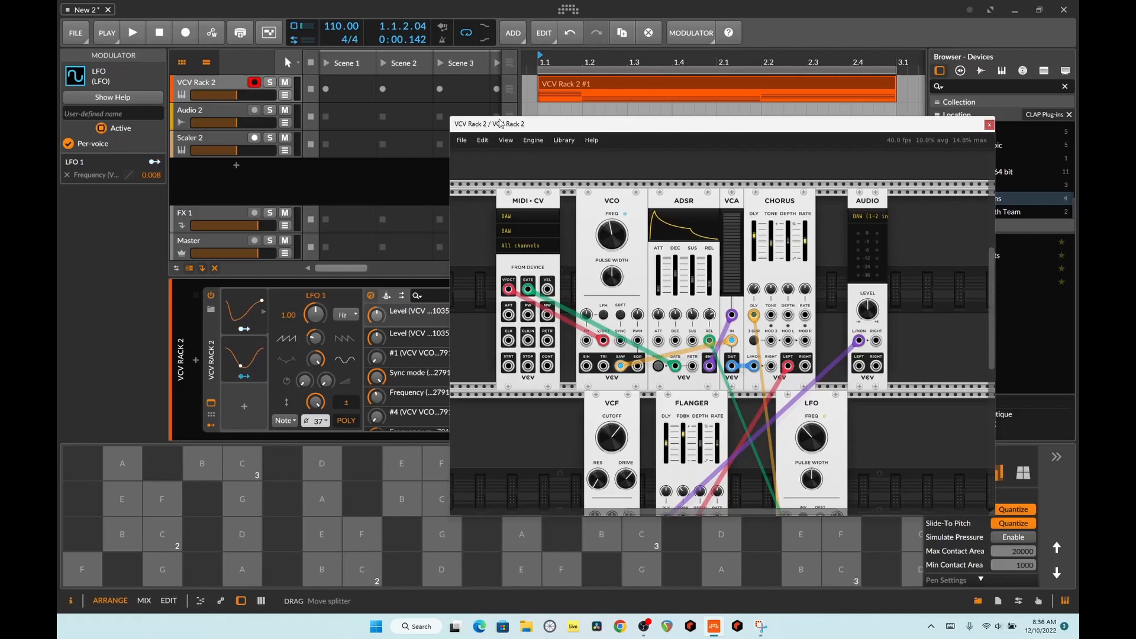
Open the VCV Rack 2 #1 clip in the note editor and move the plugin window aside to examine its notes
drag(519, 131, 575, 120)
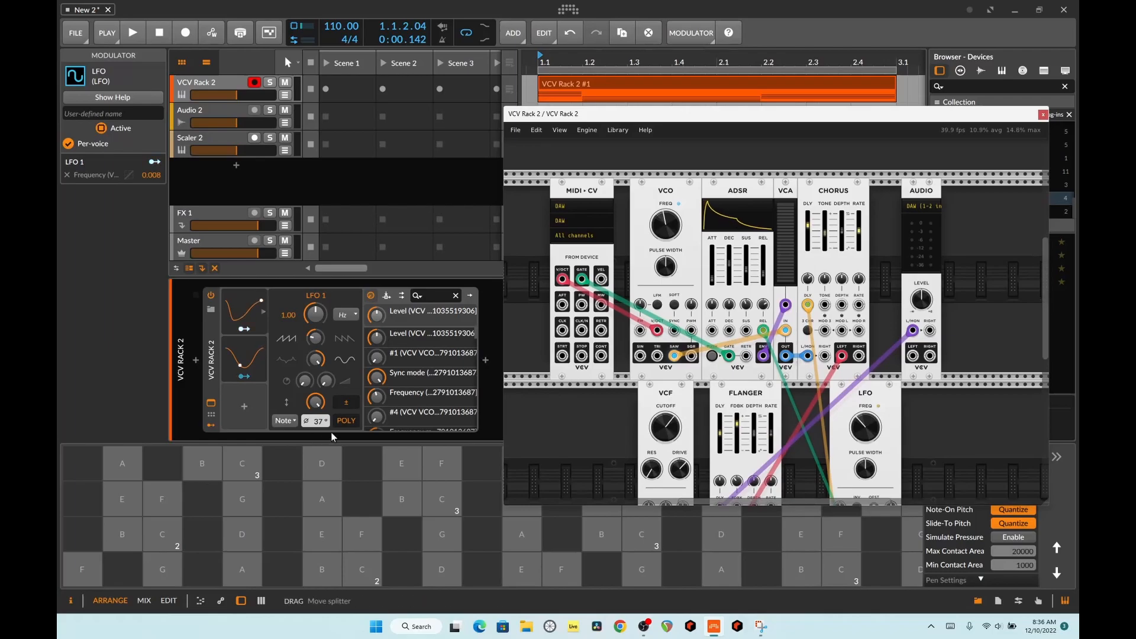
double_click(575, 83)
drag(609, 121, 890, 342)
scroll(633, 370, down, 3)
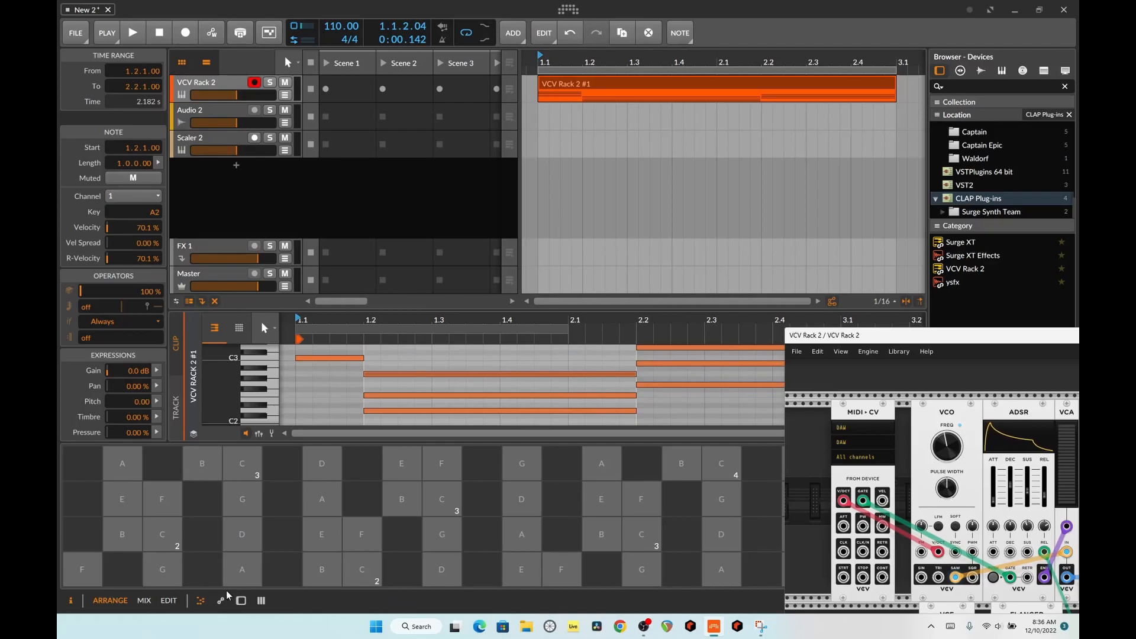
Return to the device chain and examine the VCV Rack 2 parameters available for modulation by LFO 1 and LFO 2
key(d)
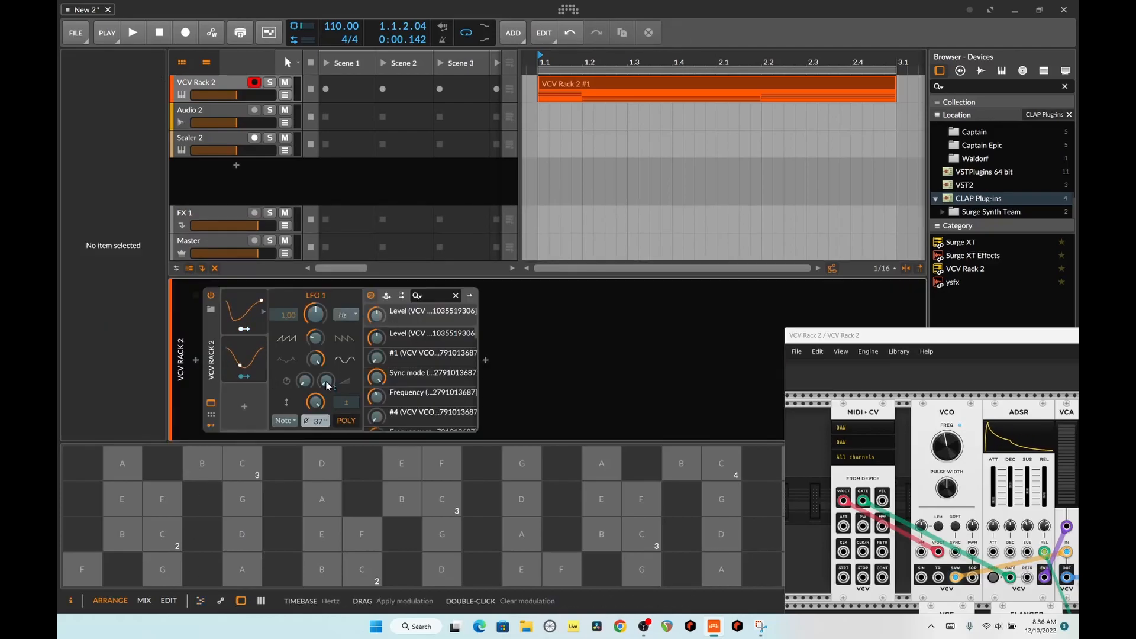
scroll(451, 346, down, 2)
scroll(449, 345, down, 5)
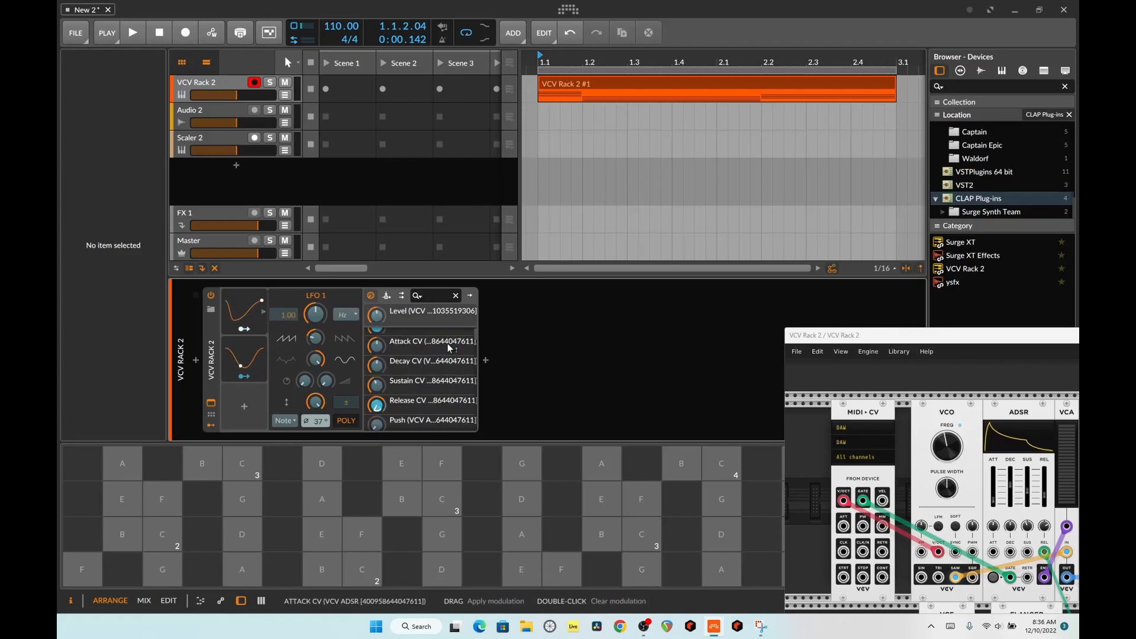
scroll(395, 403, down, 8)
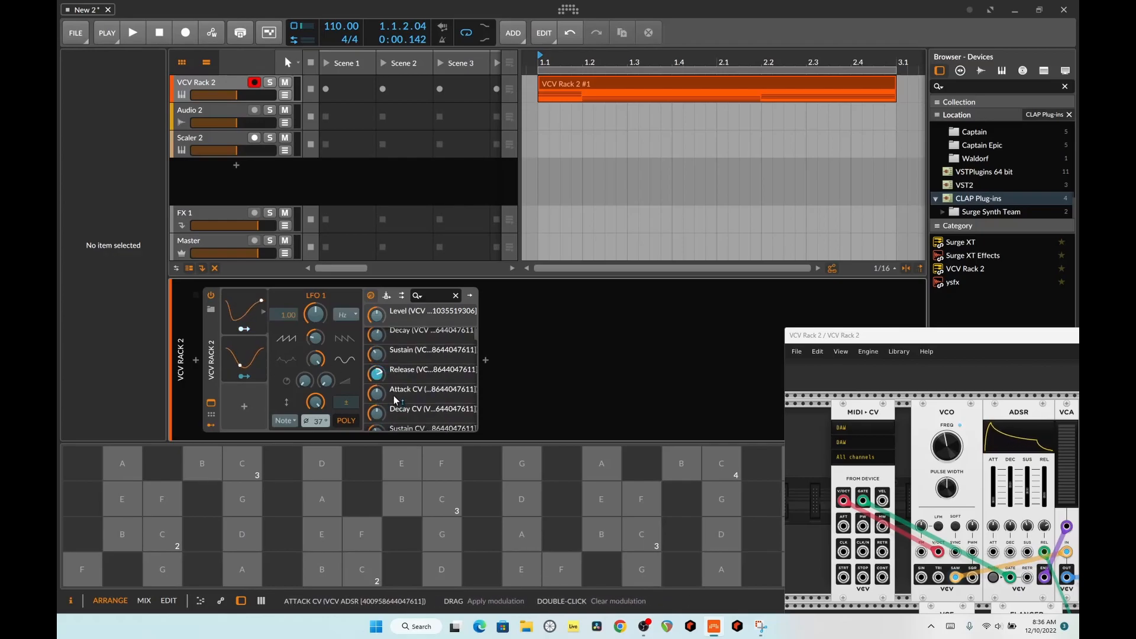
drag(895, 335, 638, 73)
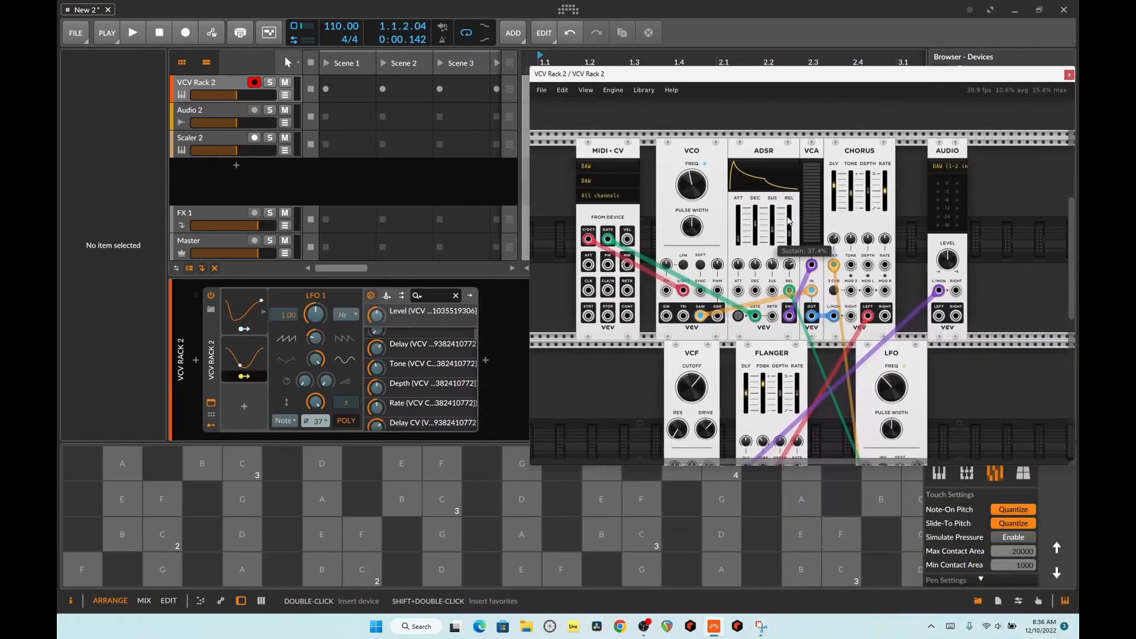
click(243, 377)
scroll(475, 387, up, 5)
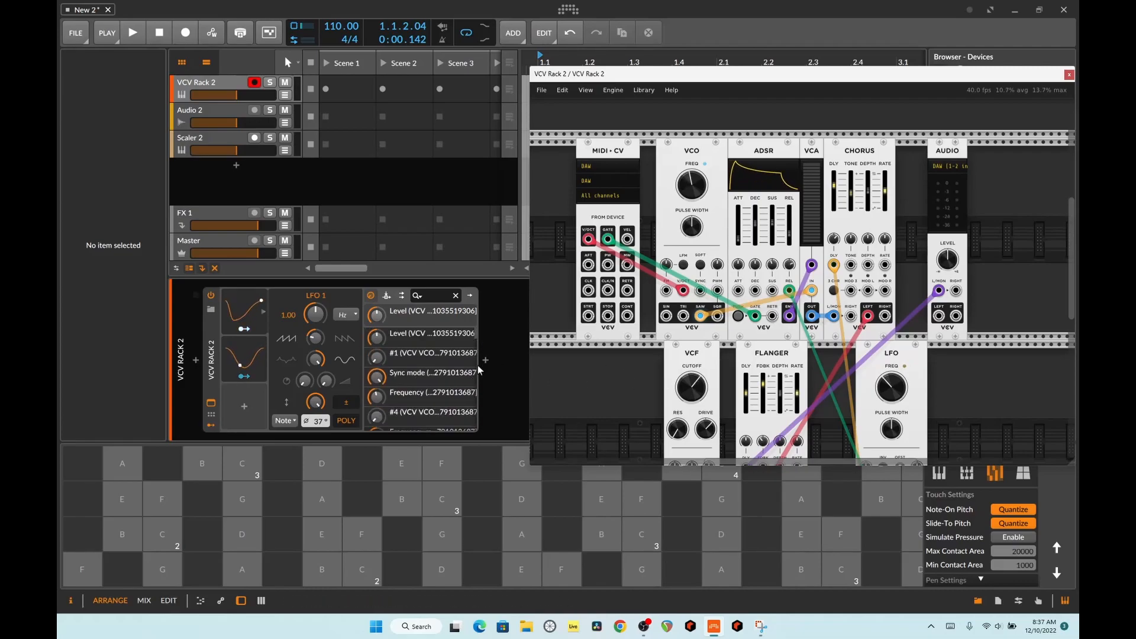
Filter the VCV Rack 2 device's parameter list by "sus"
scroll(395, 364, down, 3)
click(431, 299)
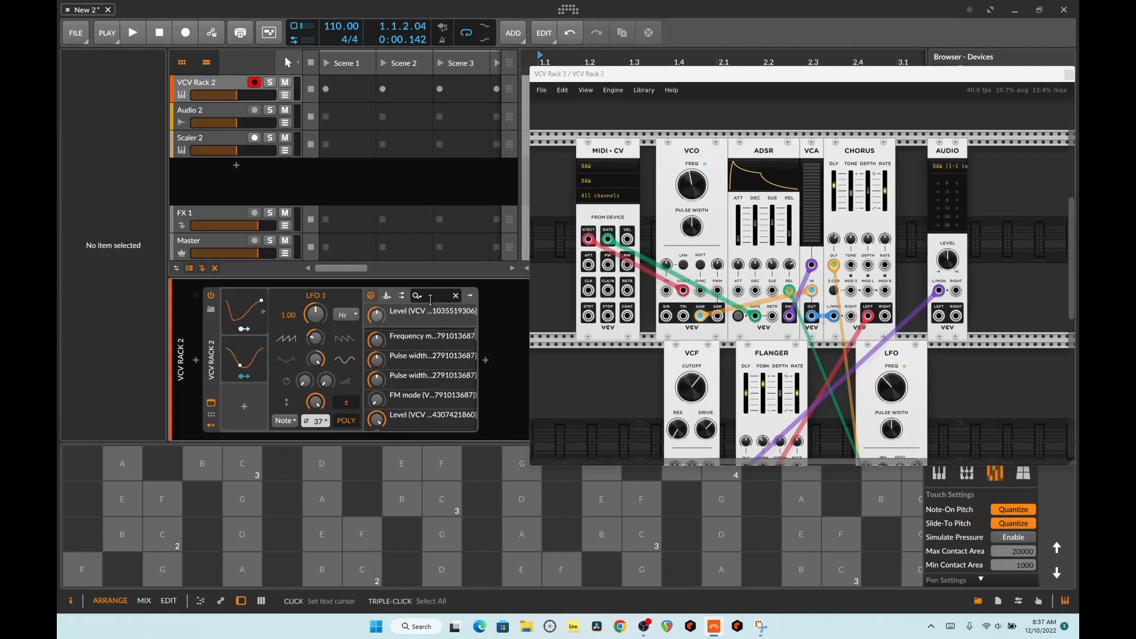
text(sus)
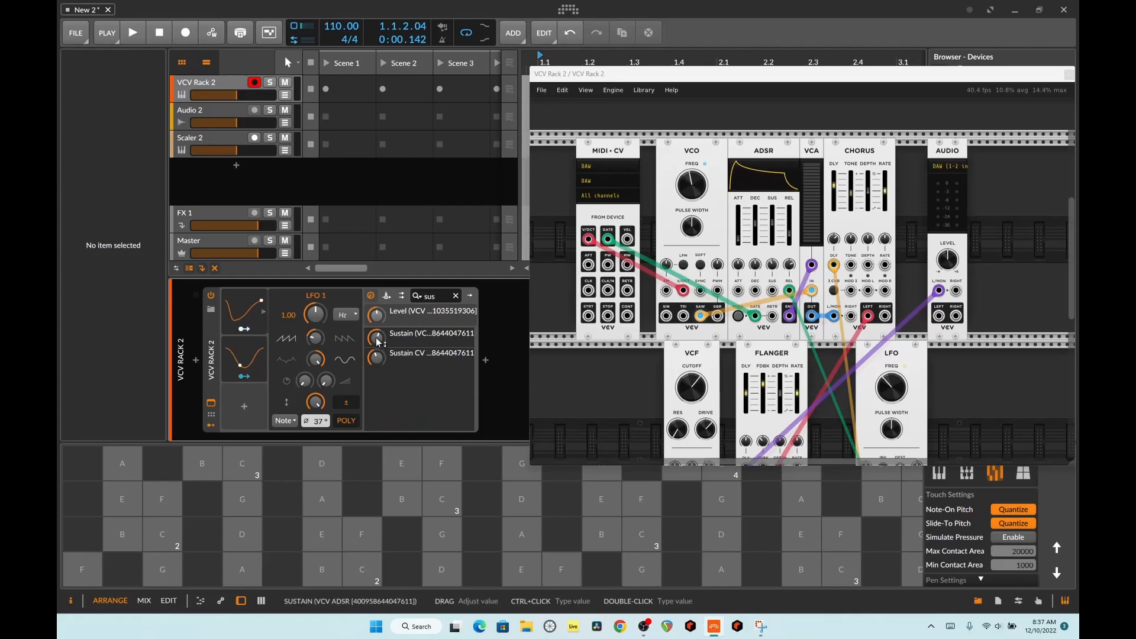
Adjust the ADSR module's Sustain and Sustain CV parameters from the device, and also vary Sustain directly on the module
drag(375, 339, 375, 339)
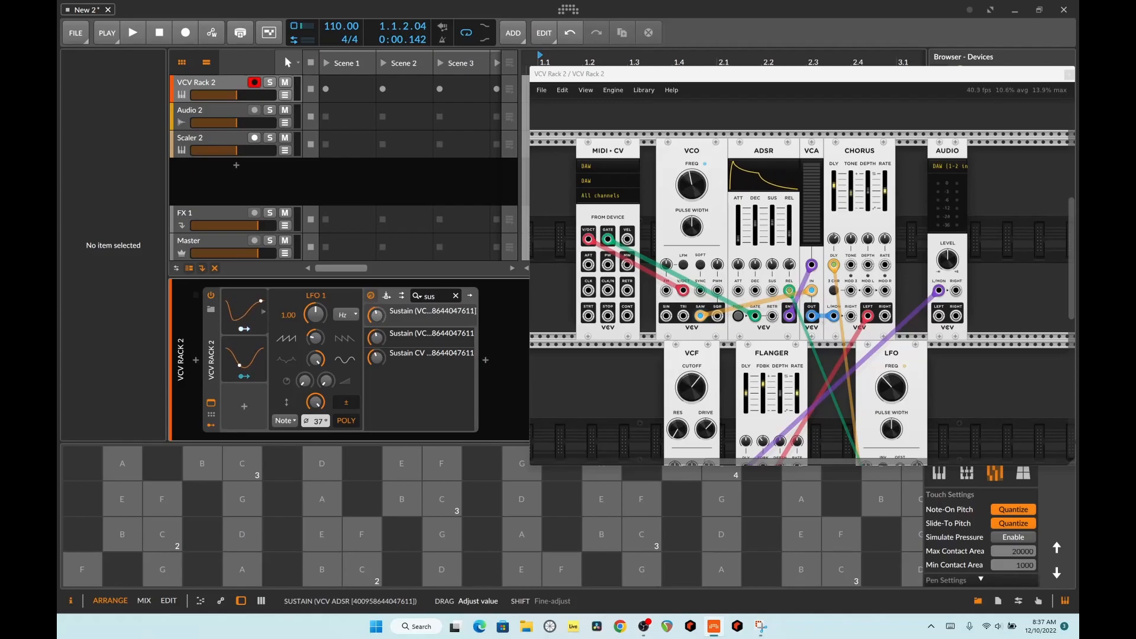
drag(376, 358, 376, 358)
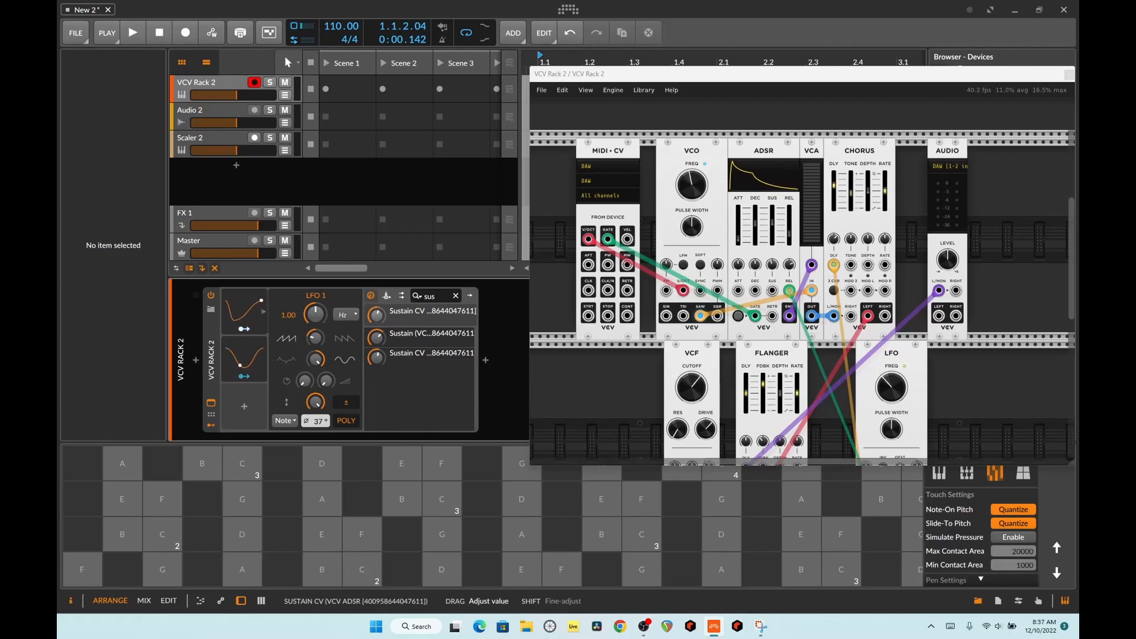
drag(377, 339, 376, 352)
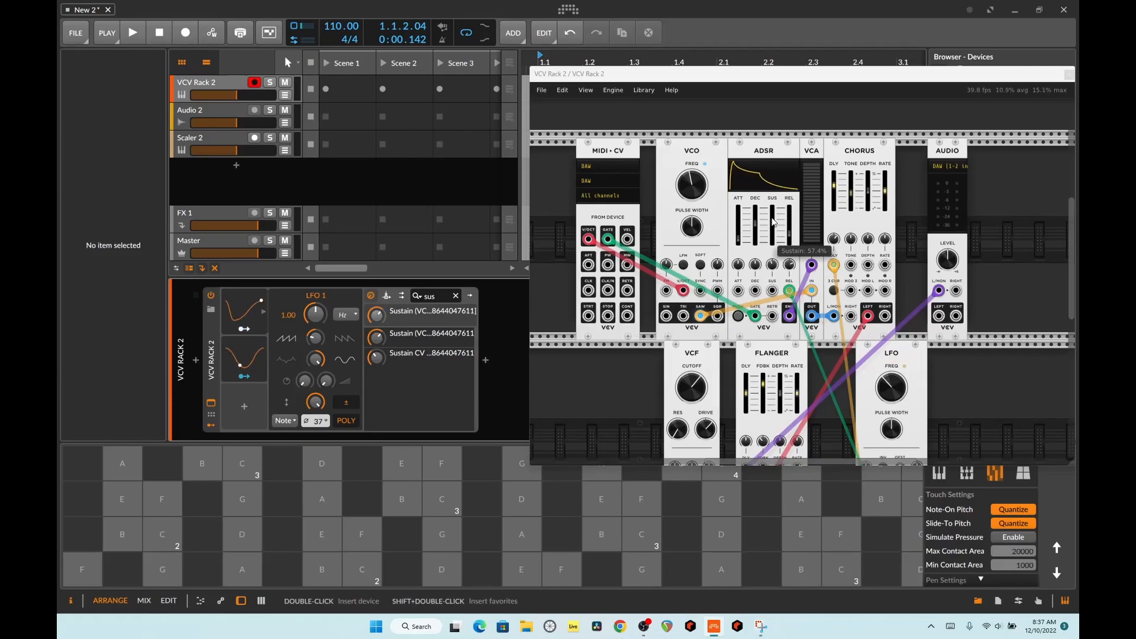
drag(772, 226, 773, 224)
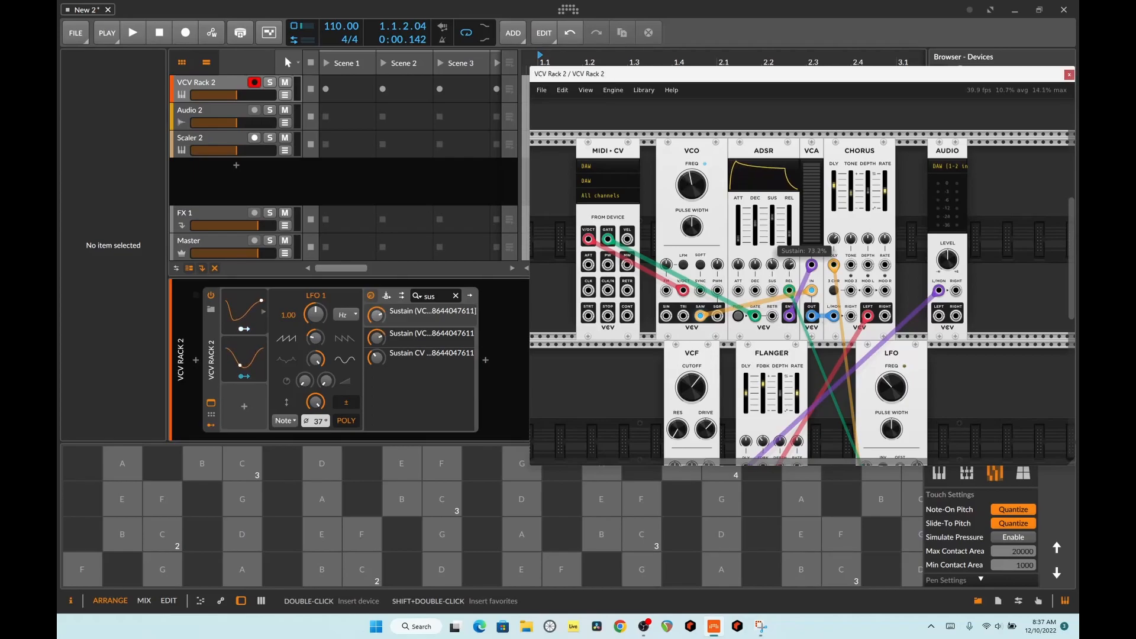
drag(377, 340, 377, 338)
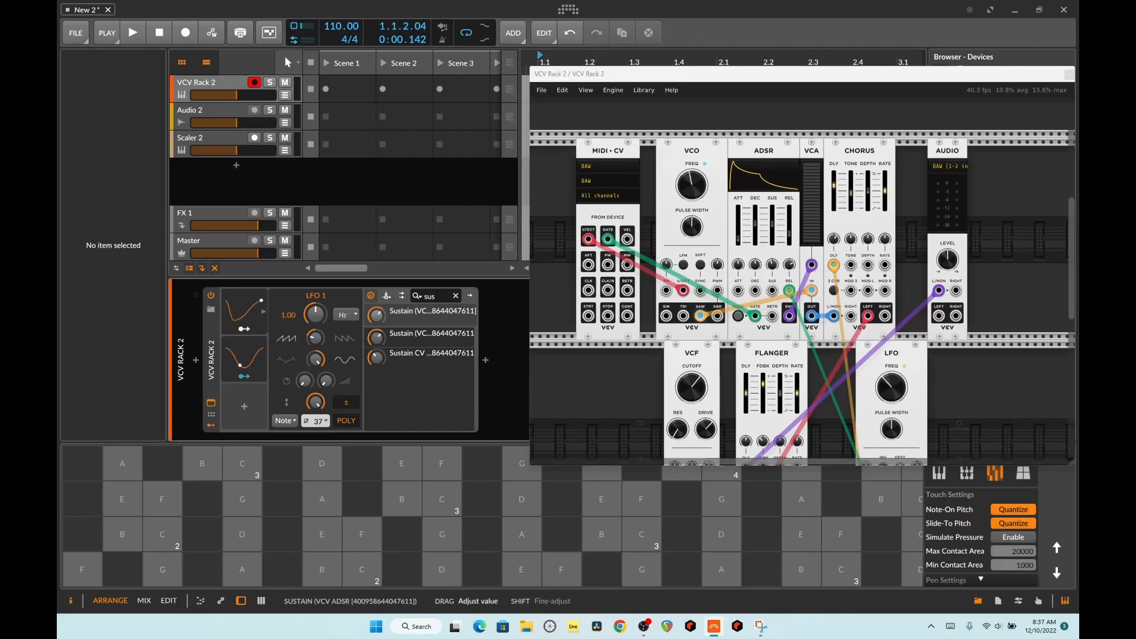
drag(377, 338, 377, 337)
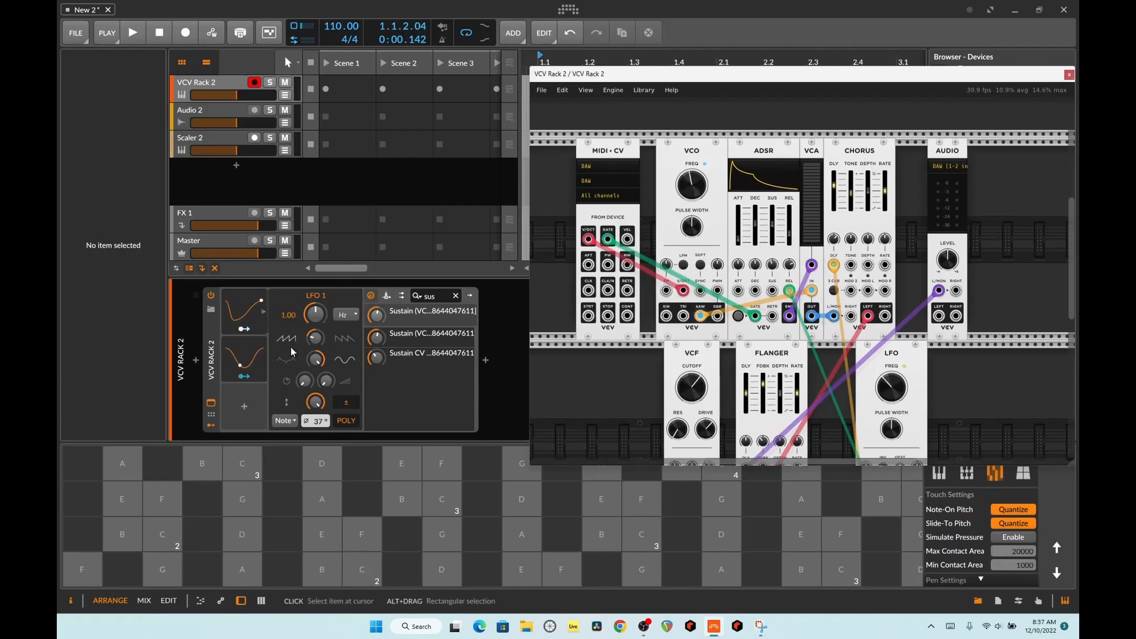
Map LFO 2 to the ADSR module's Sustain parameter with a modulation amount of 0.176
click(261, 375)
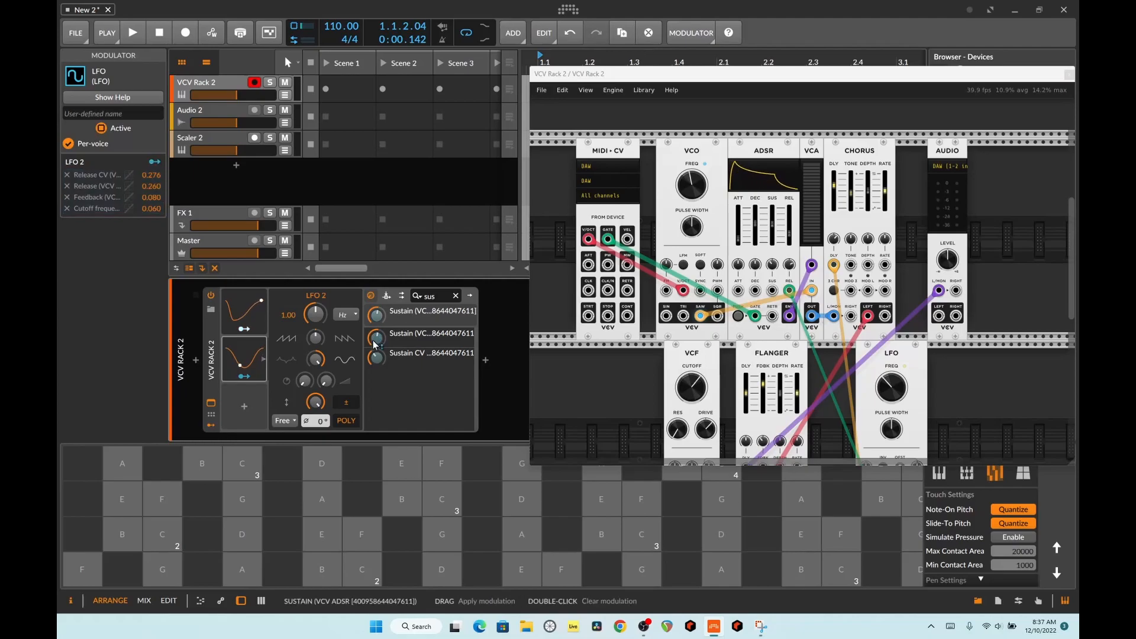
drag(377, 314, 376, 308)
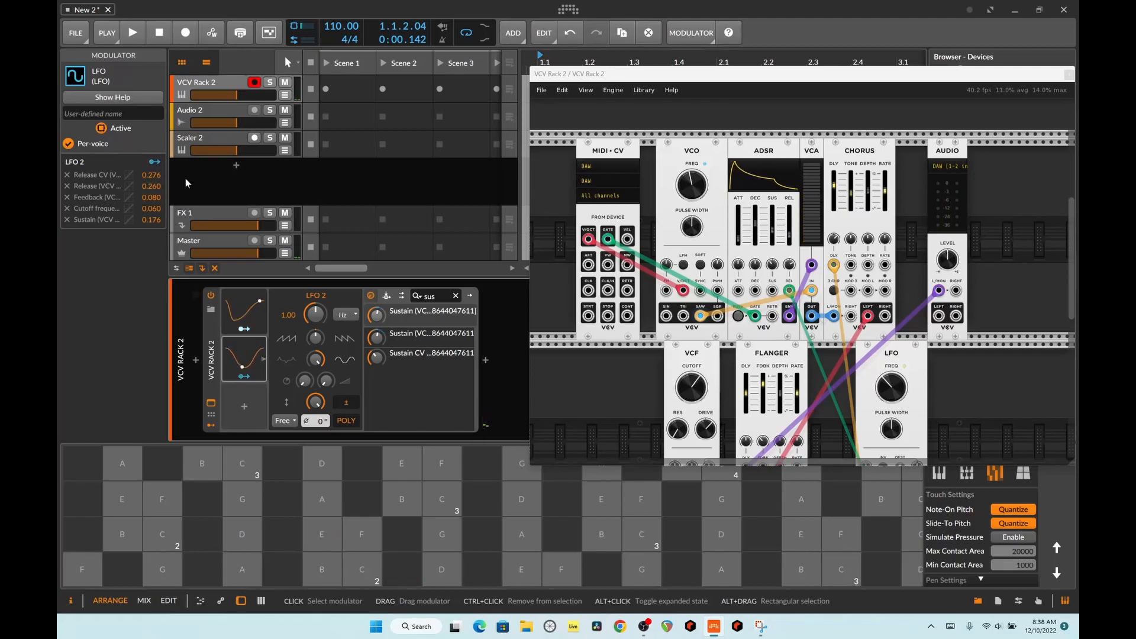
Enlarge the plugin window, search the module browser for "host" and add a HOST-FX module beyond the AUDIO module
drag(529, 467, 301, 557)
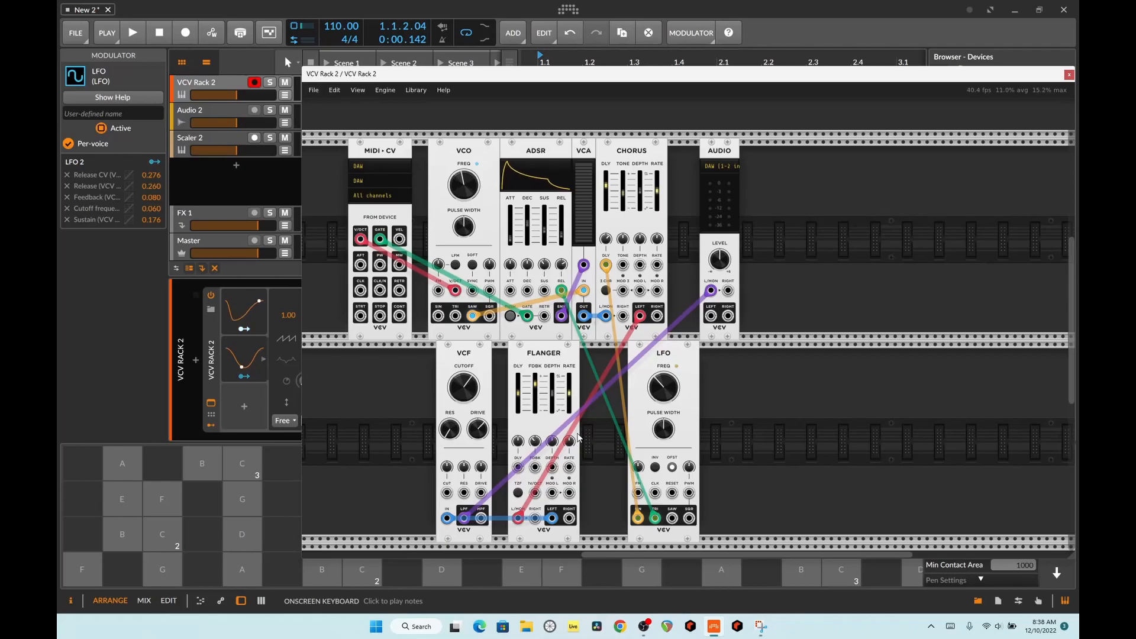
right_click(584, 295)
click(673, 350)
drag(474, 79, 424, 86)
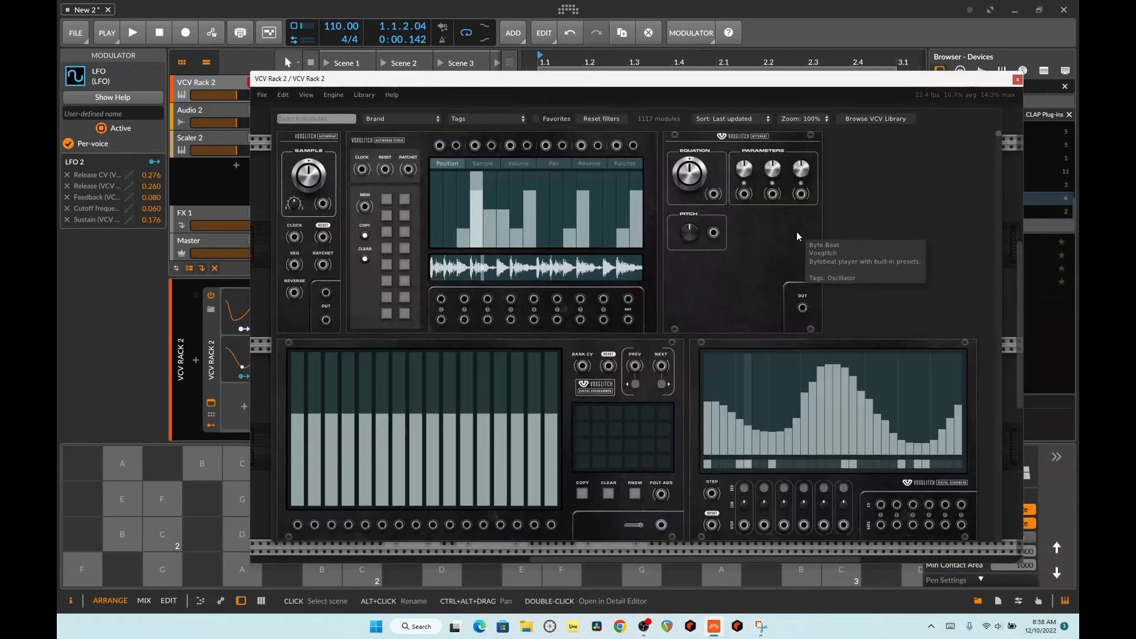
right_click(808, 264)
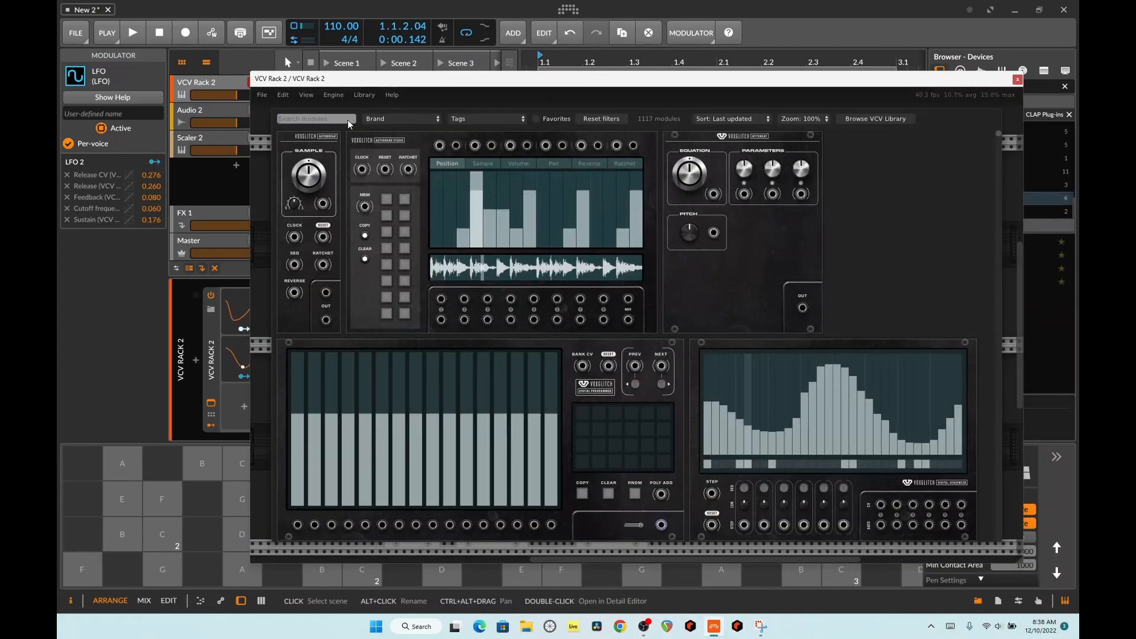
text(ho)
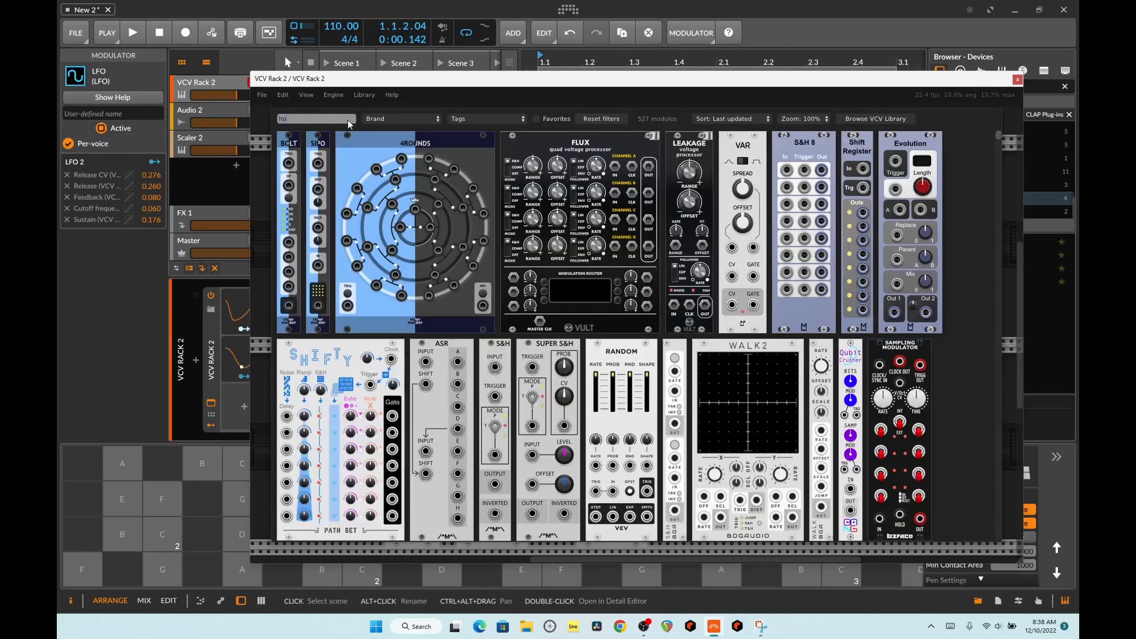
text(st)
drag(459, 87, 574, 107)
key(Escape)
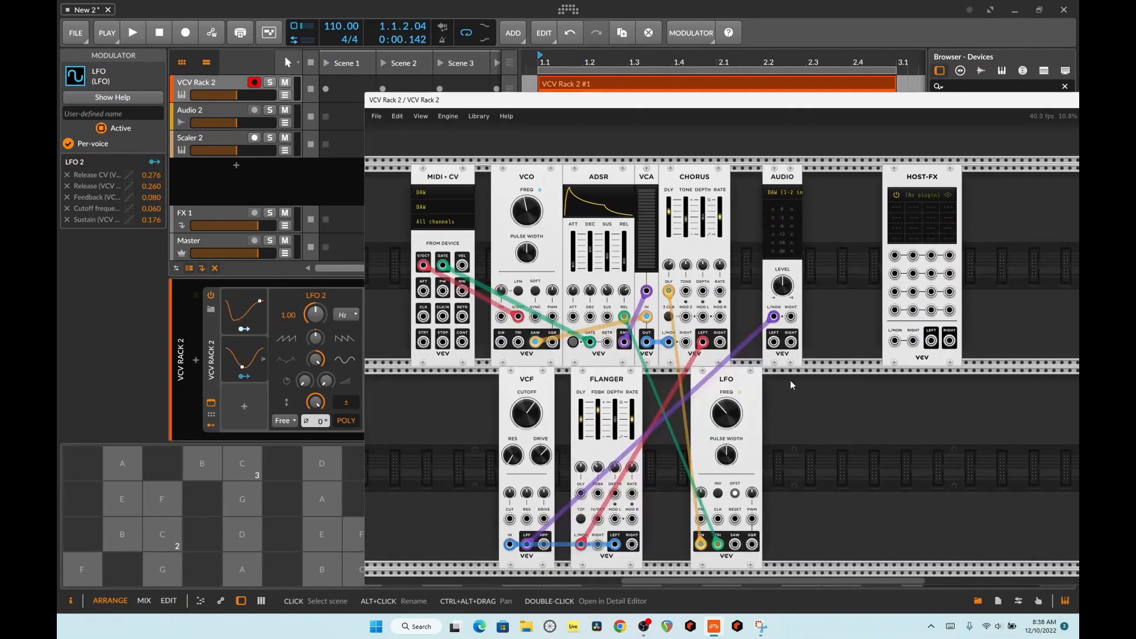
Patch HOST-FX between the VCF low-pass output and the AUDIO module's L/MON input, and load ValhallaSupermassive into it
mouse_move(775, 317)
mouse_down()
mouse_move(779, 409)
mouse_move(768, 300)
mouse_move(911, 389)
mouse_move(895, 341)
mouse_move(759, 347)
mouse_move(774, 317)
mouse_up()
click(915, 194)
scroll(950, 261, down, 10)
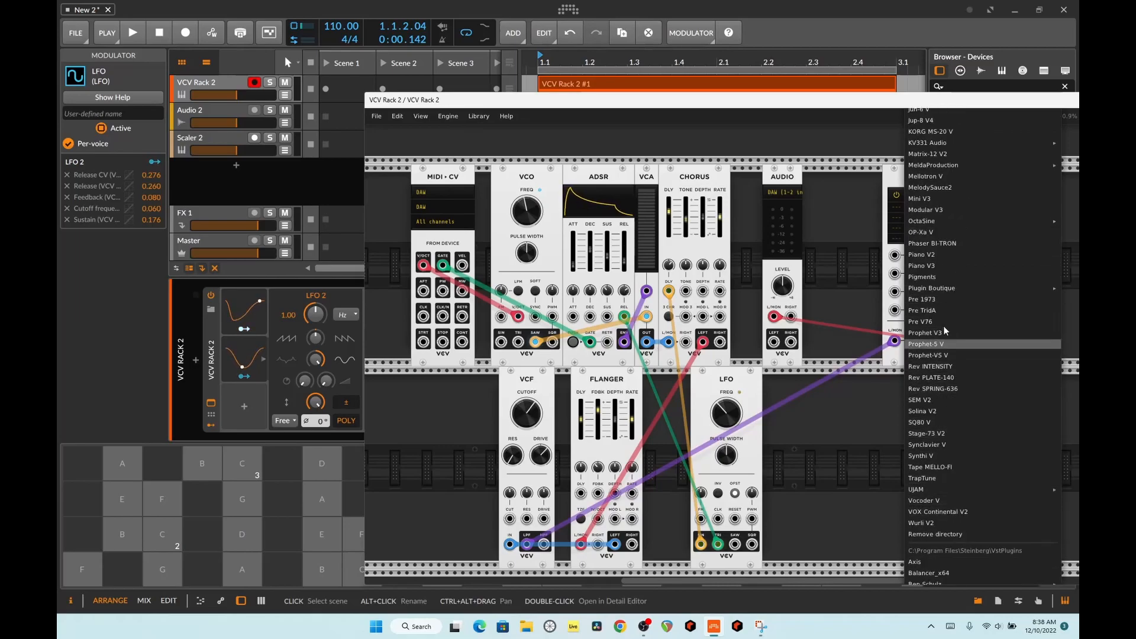
scroll(957, 127, up, 10)
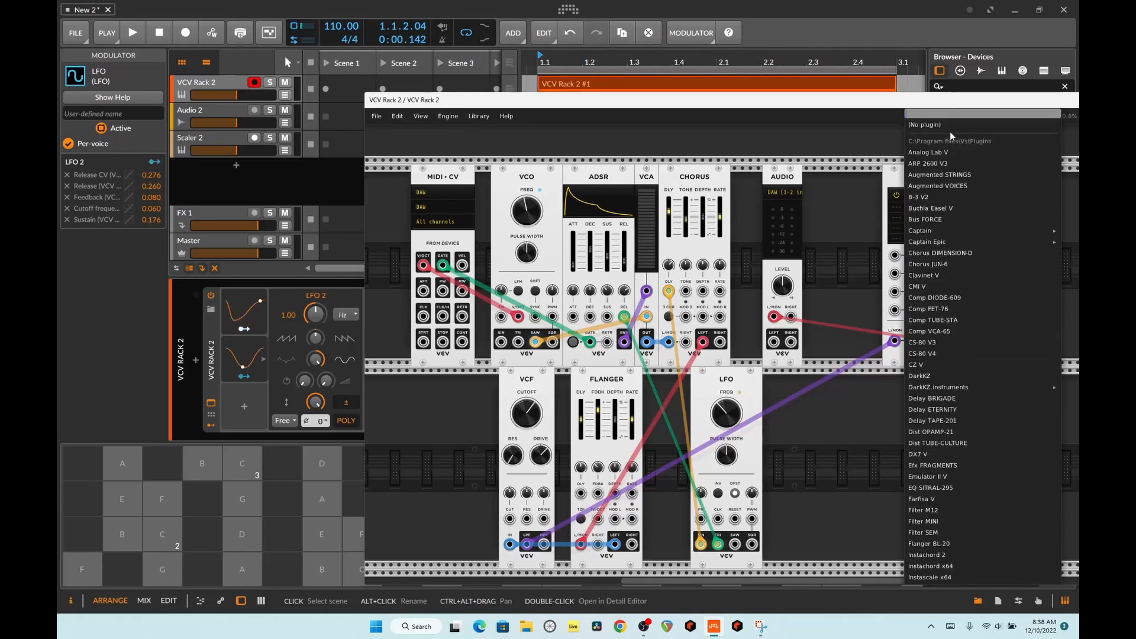
text(va)
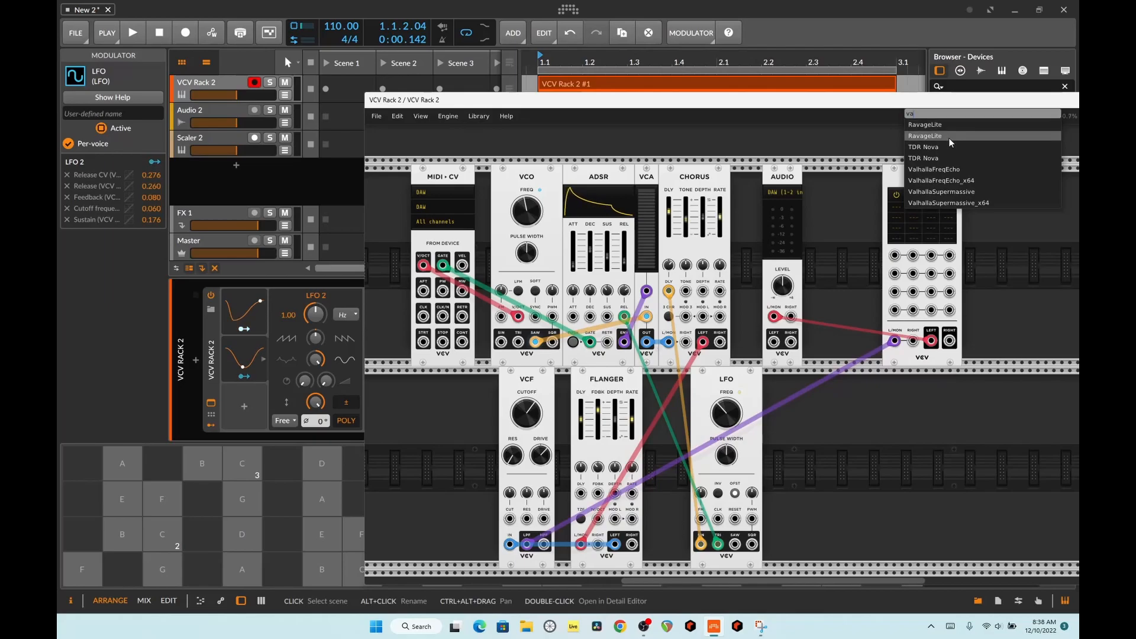
click(986, 191)
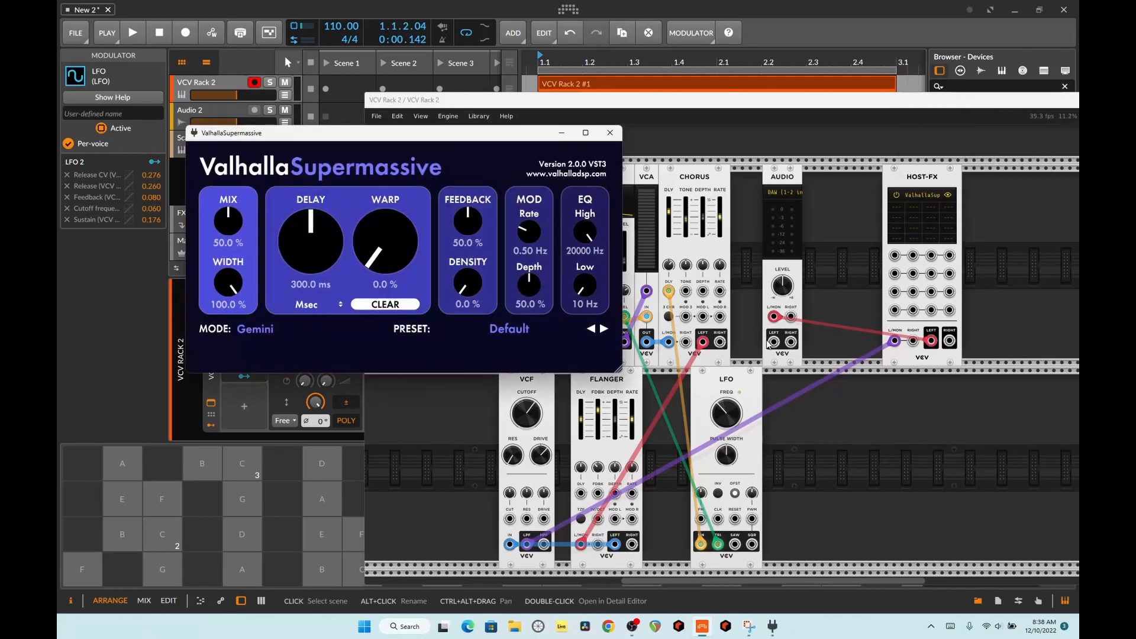
Start playback, step ValhallaSupermassive through its presets to Echoes Out Of The Way, and close its window
click(238, 535)
key(space)
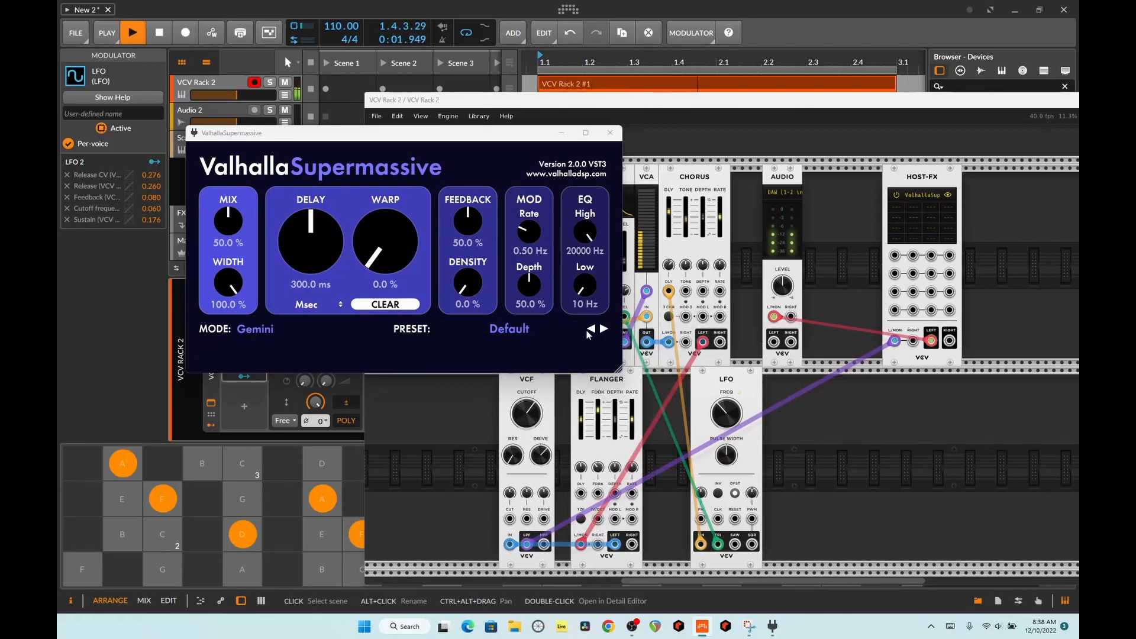
click(605, 330)
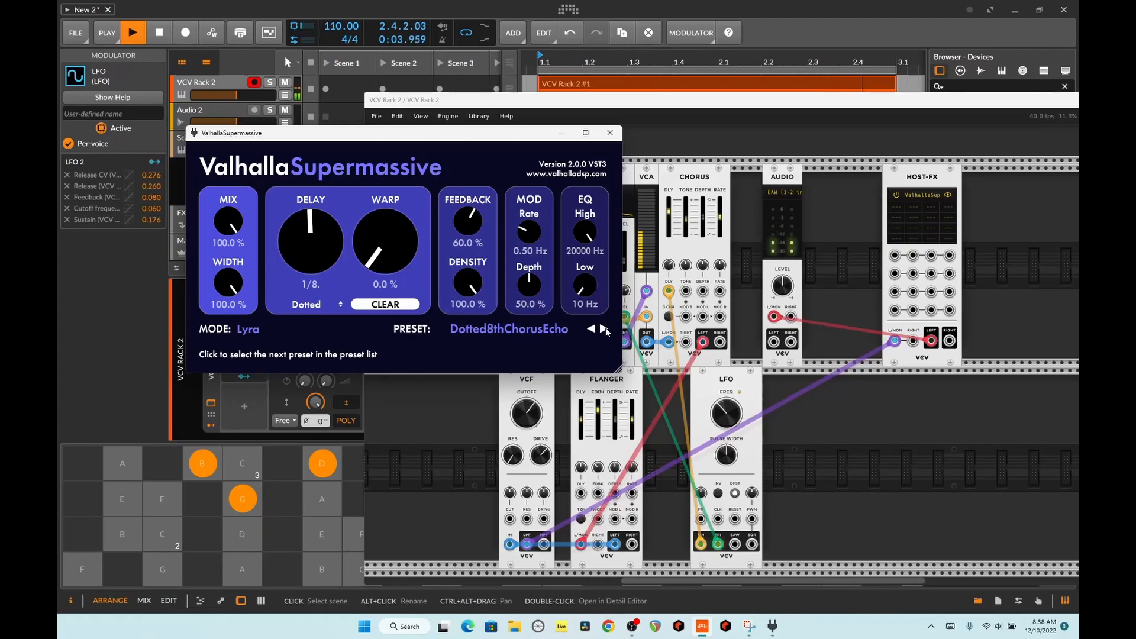
click(605, 330)
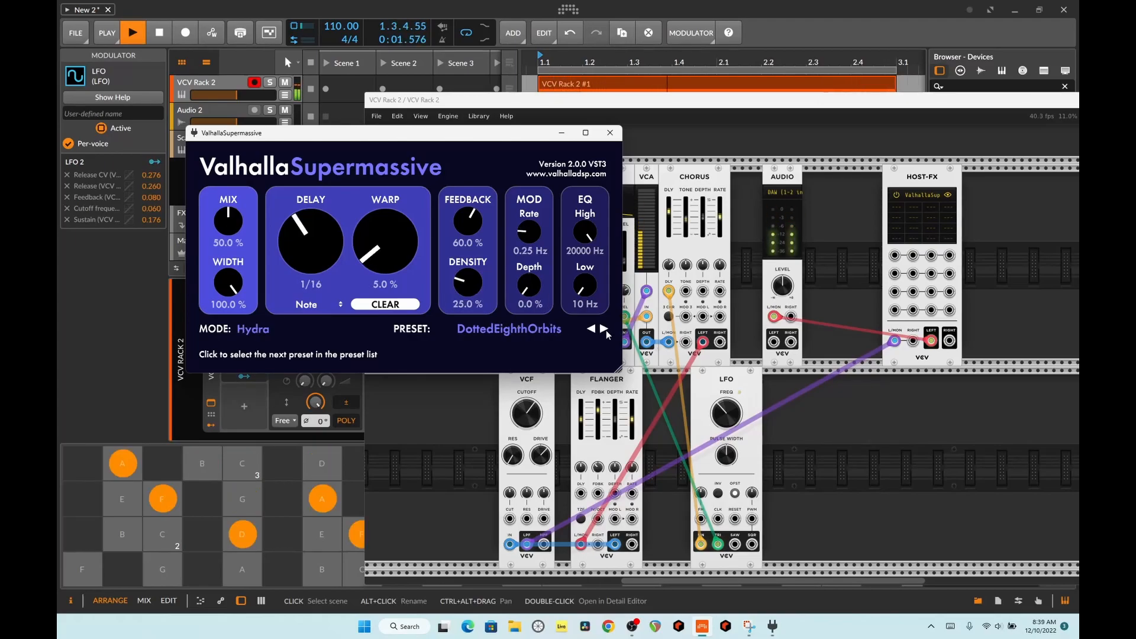
click(605, 330)
click(605, 330)
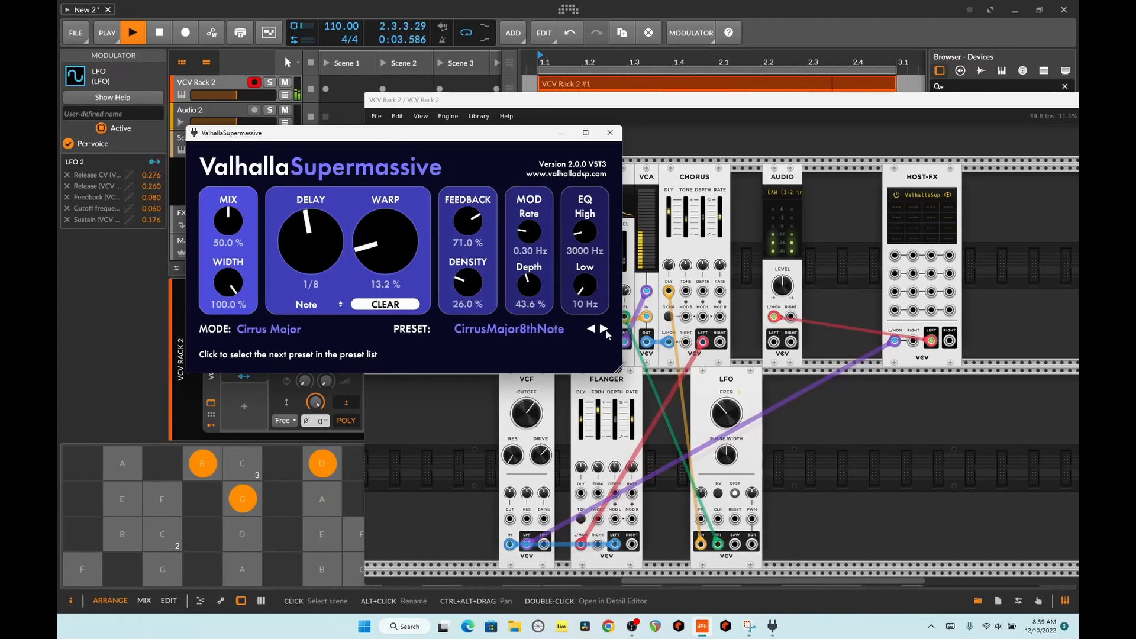
click(606, 330)
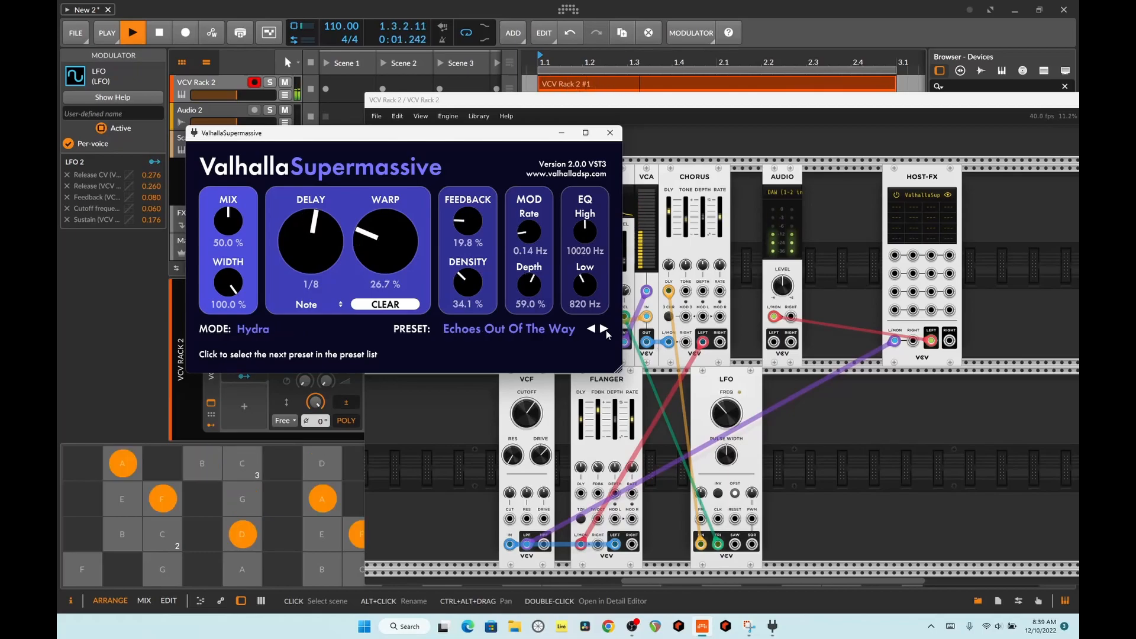
click(610, 133)
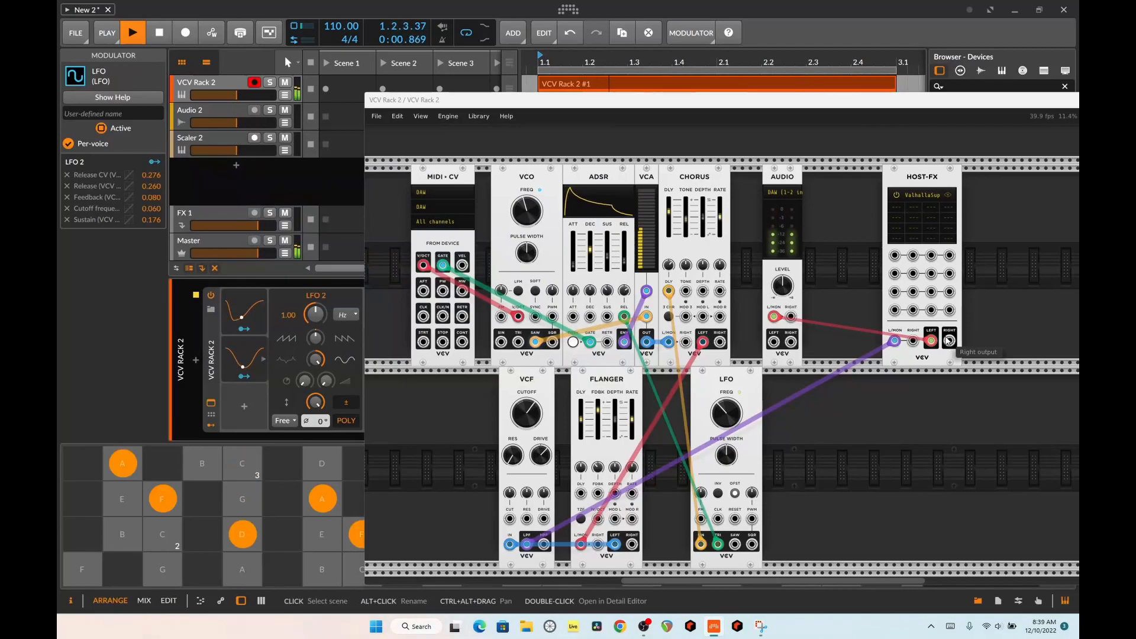
Stop playback and take HOST-FX out of the chain by patching the VCF low-pass output straight to the AUDIO module's L/MON input
click(161, 38)
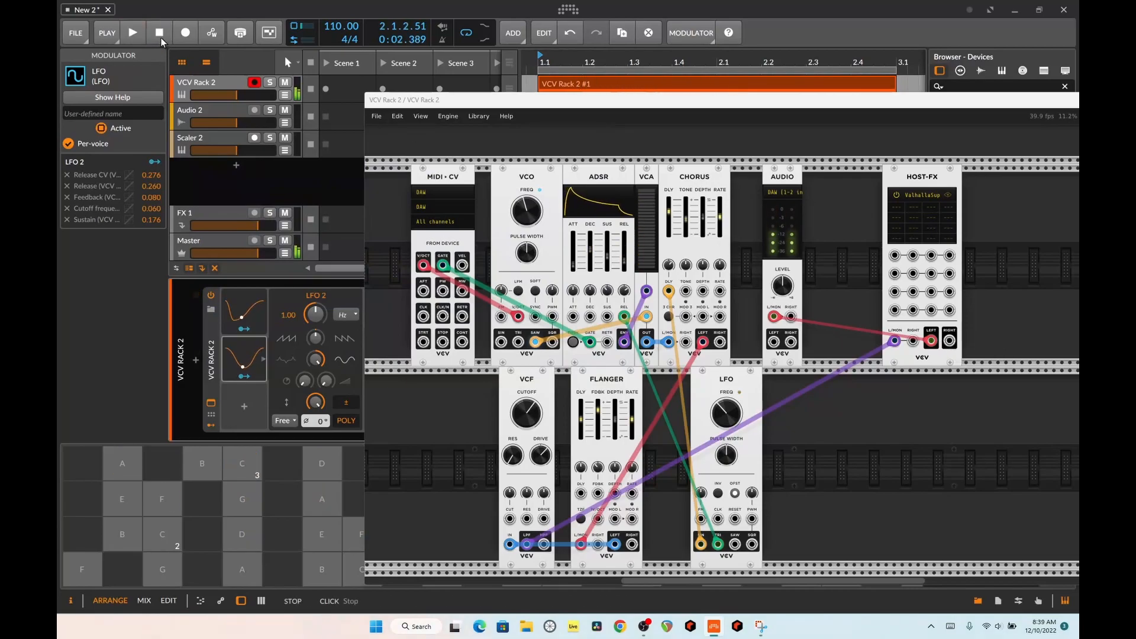
click(163, 535)
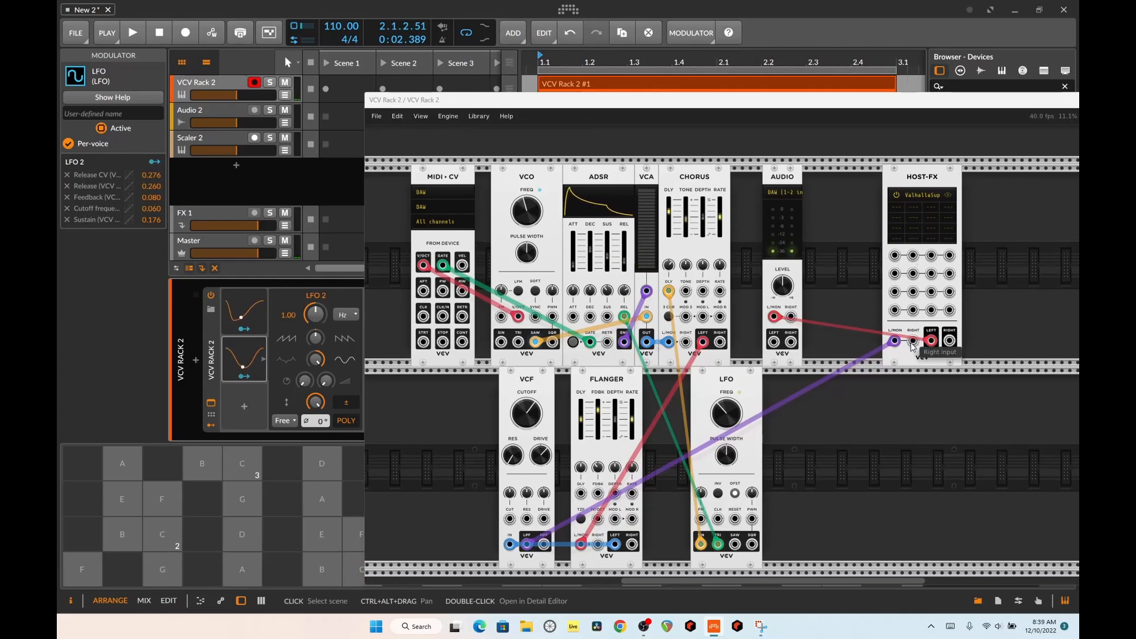
drag(932, 342, 775, 316)
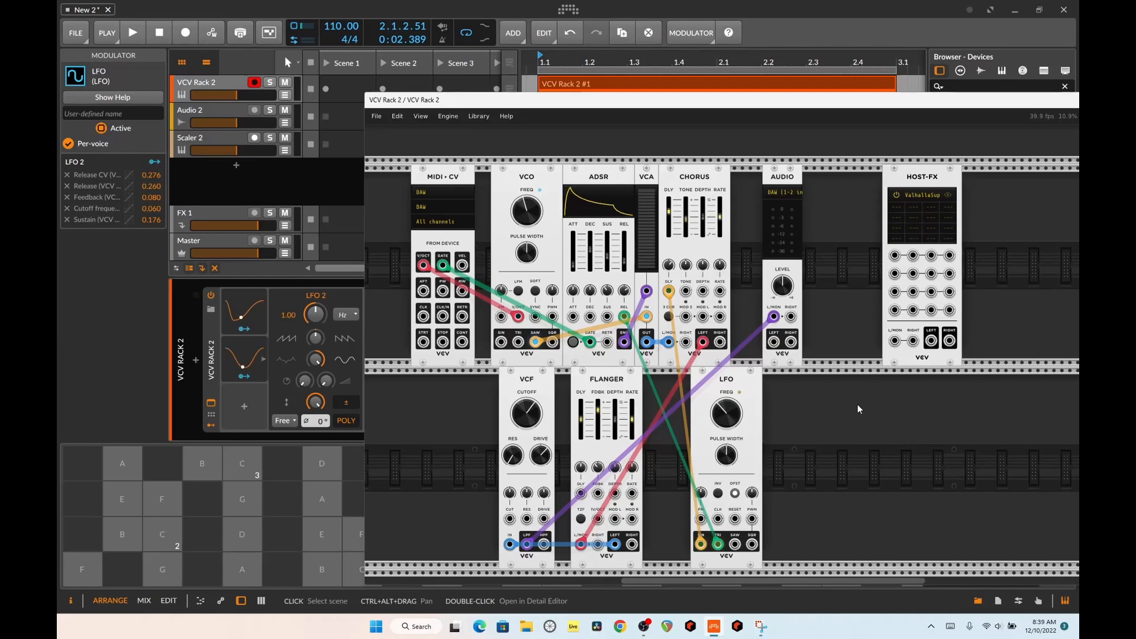
Open the module browser, clear its "host" search and filter the modules by the VCV brand
right_click(816, 453)
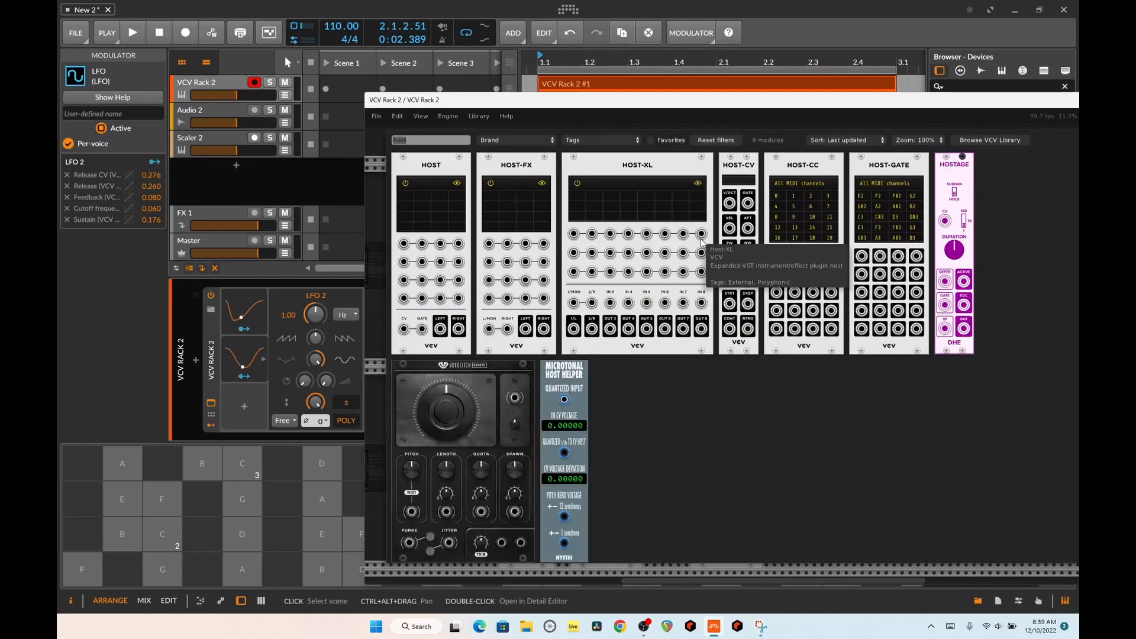
key(BackSpace)
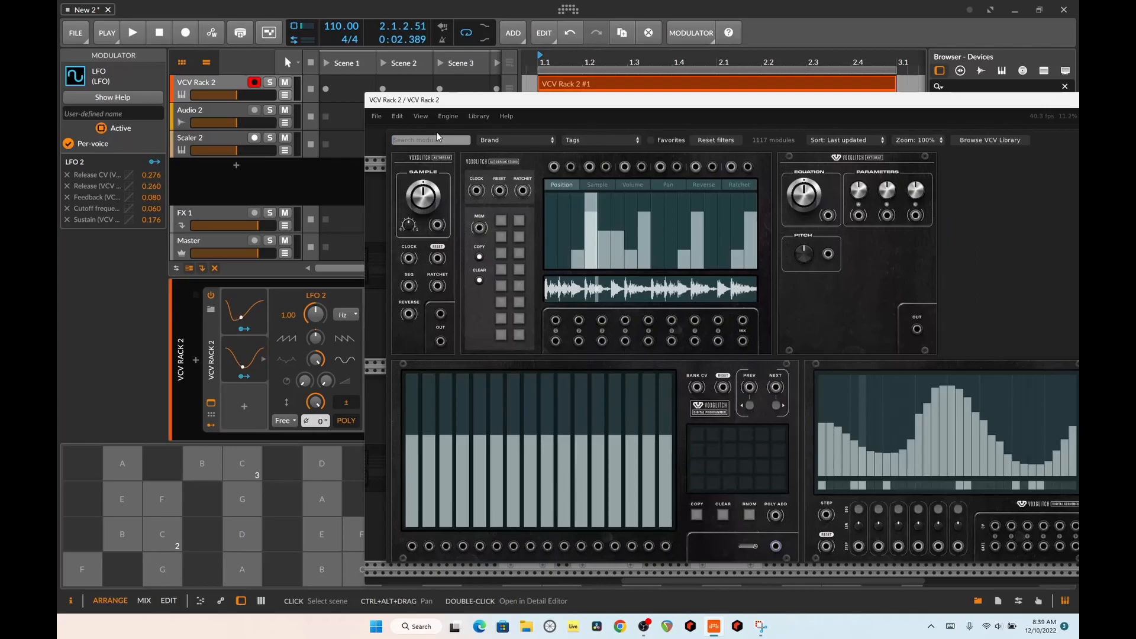
click(492, 141)
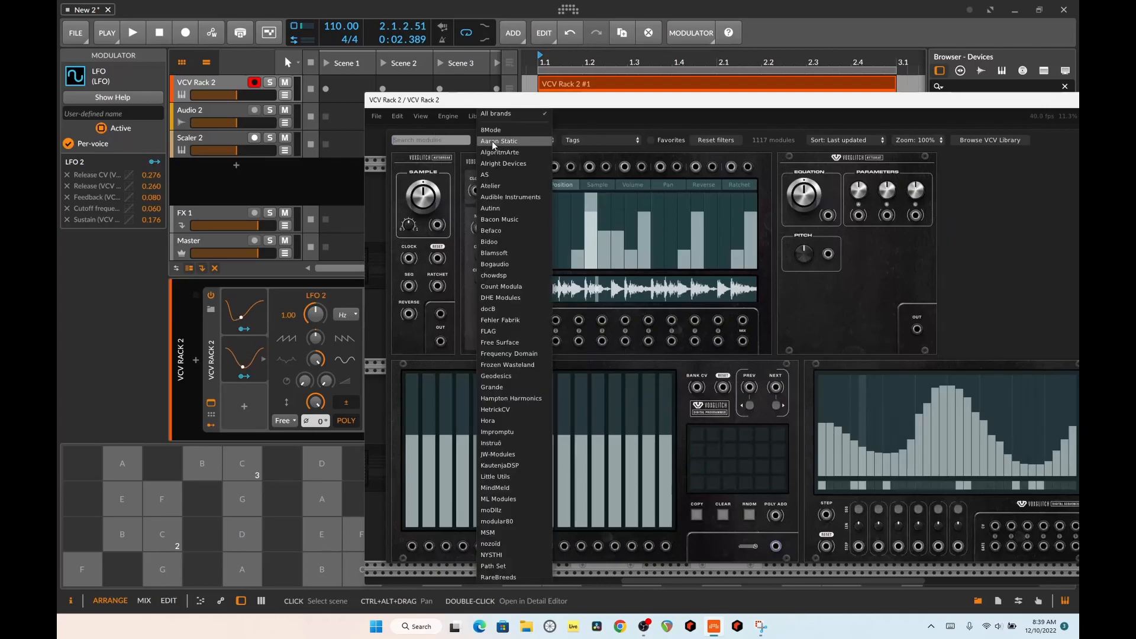
scroll(500, 490, down, 5)
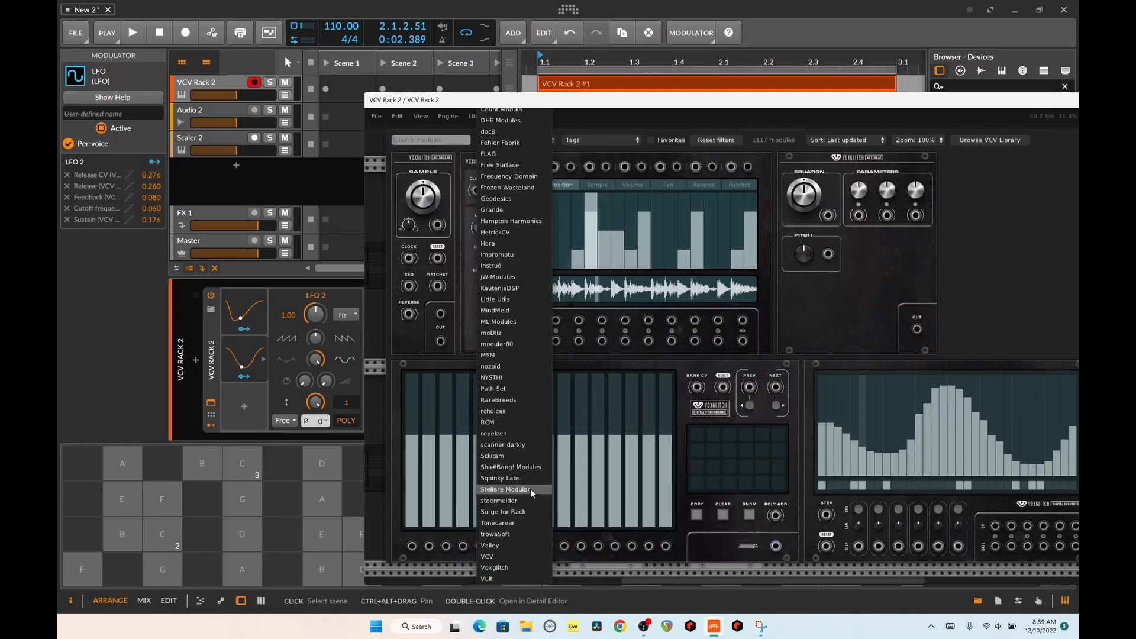
click(526, 555)
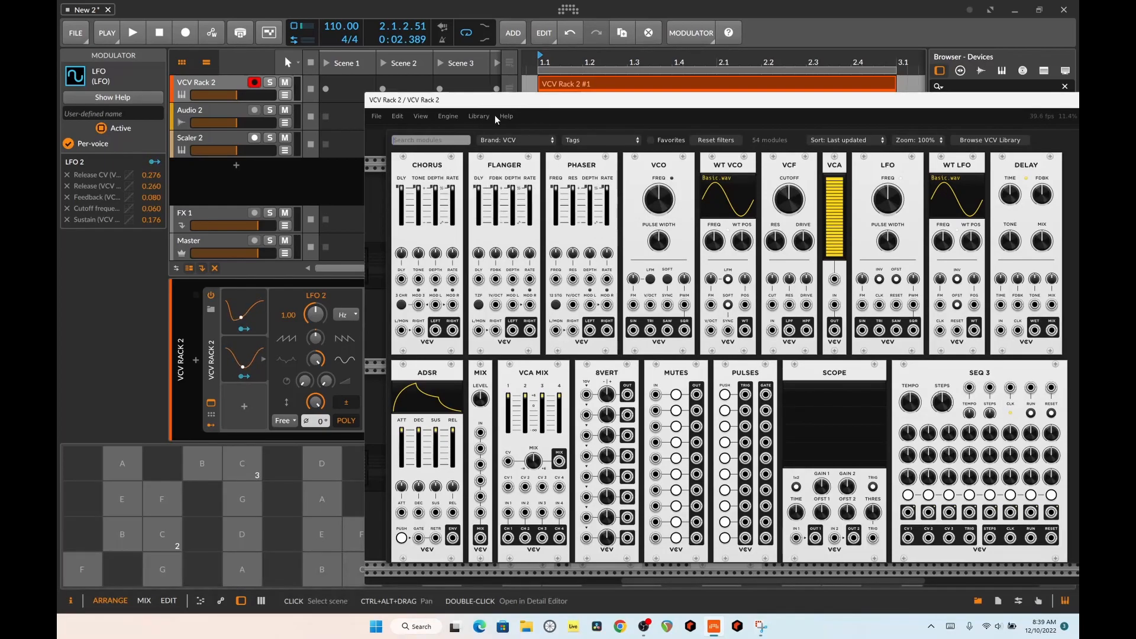
Move the plugin window so it is fully in view with the module browser showing
click(509, 120)
drag(473, 99, 342, 80)
right_click(688, 388)
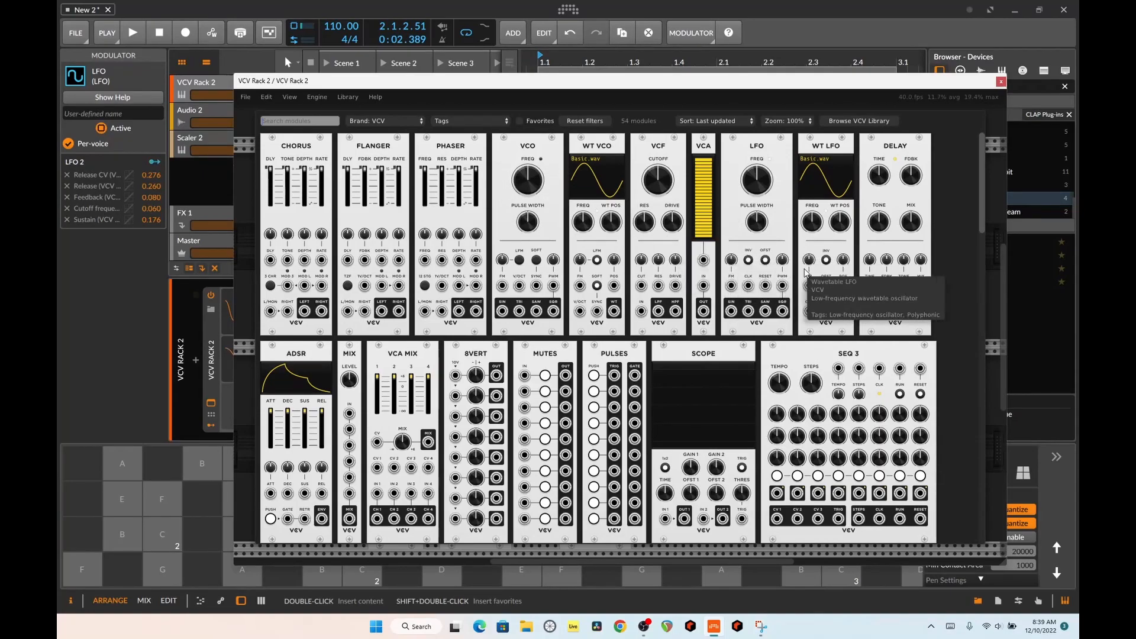
Look through the VCV modules in the browser, from the oscillators and effects down to the host and MIDI modules
scroll(927, 304, down, 5)
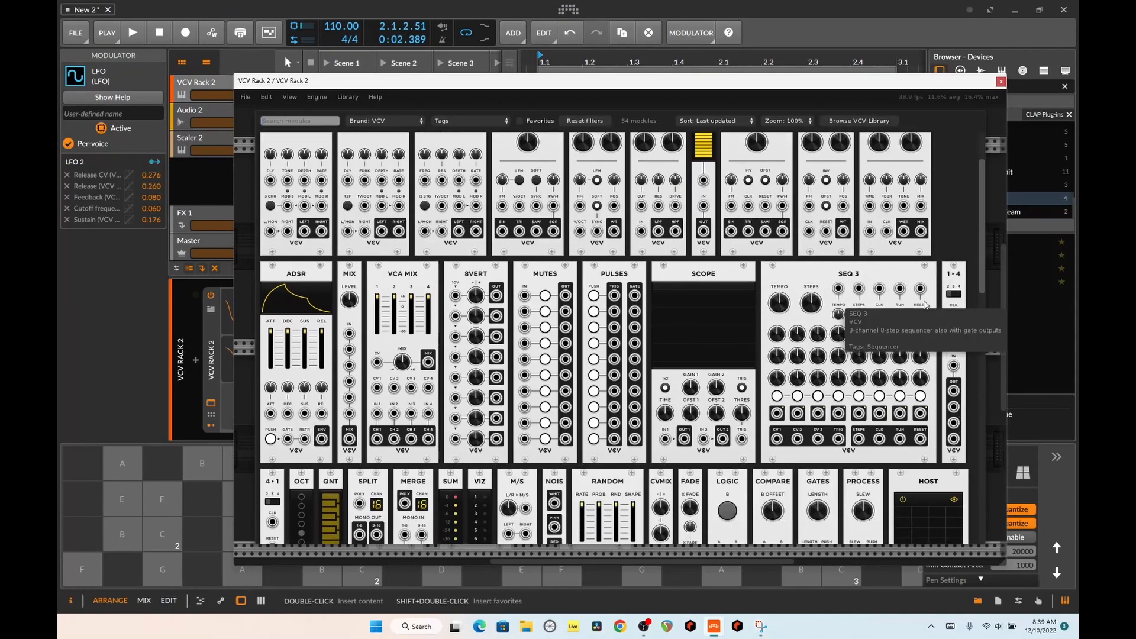
scroll(927, 306, down, 3)
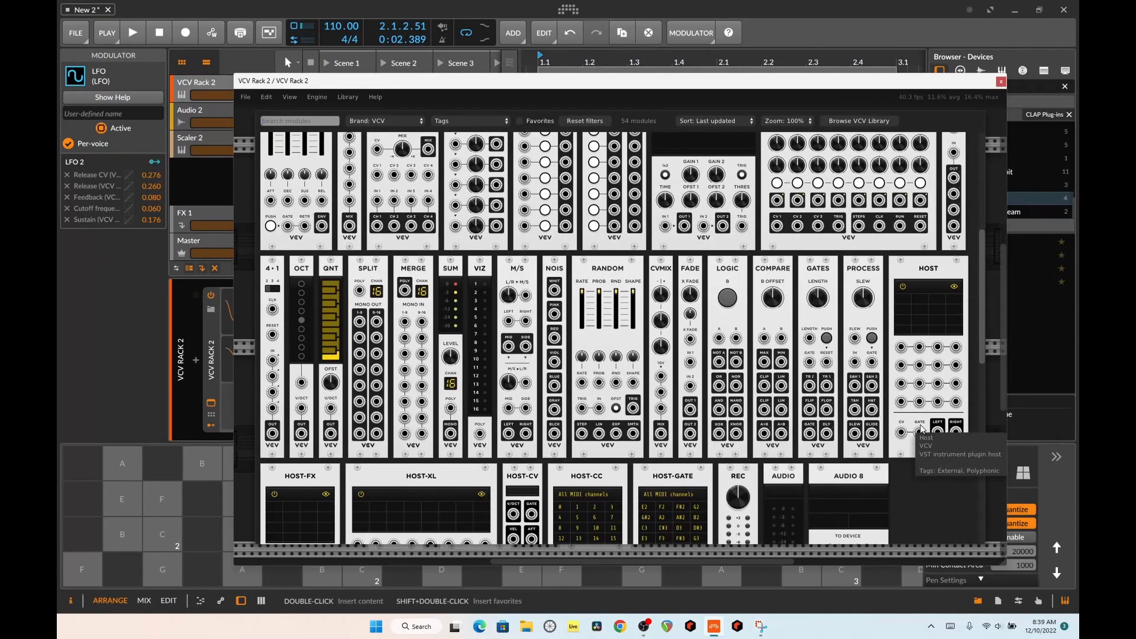
scroll(921, 428, down, 4)
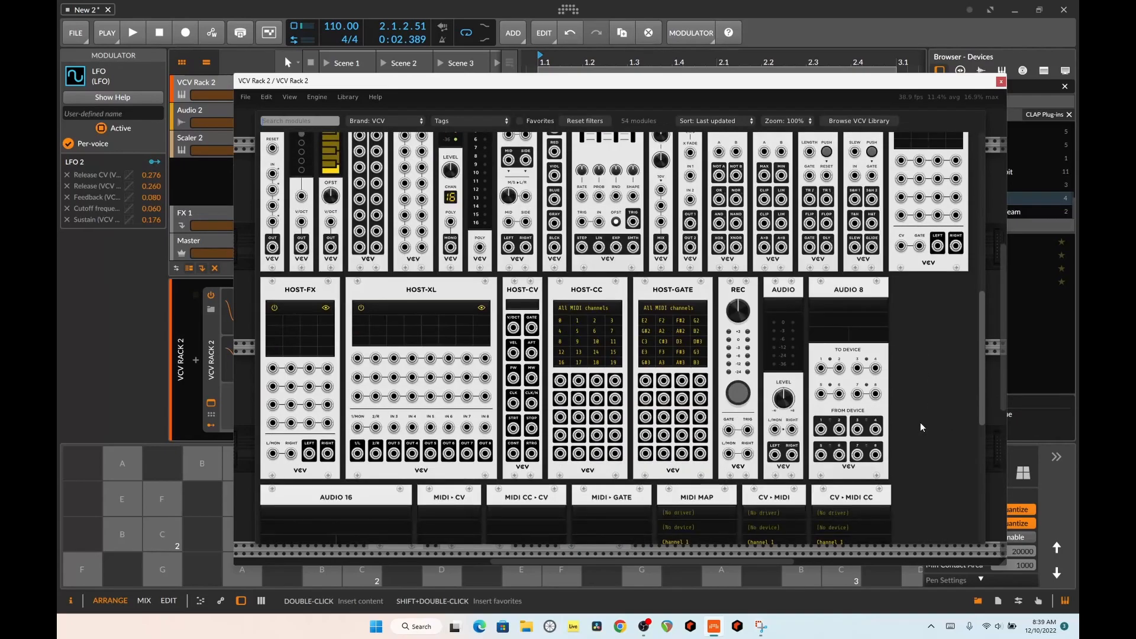
scroll(922, 421, down, 5)
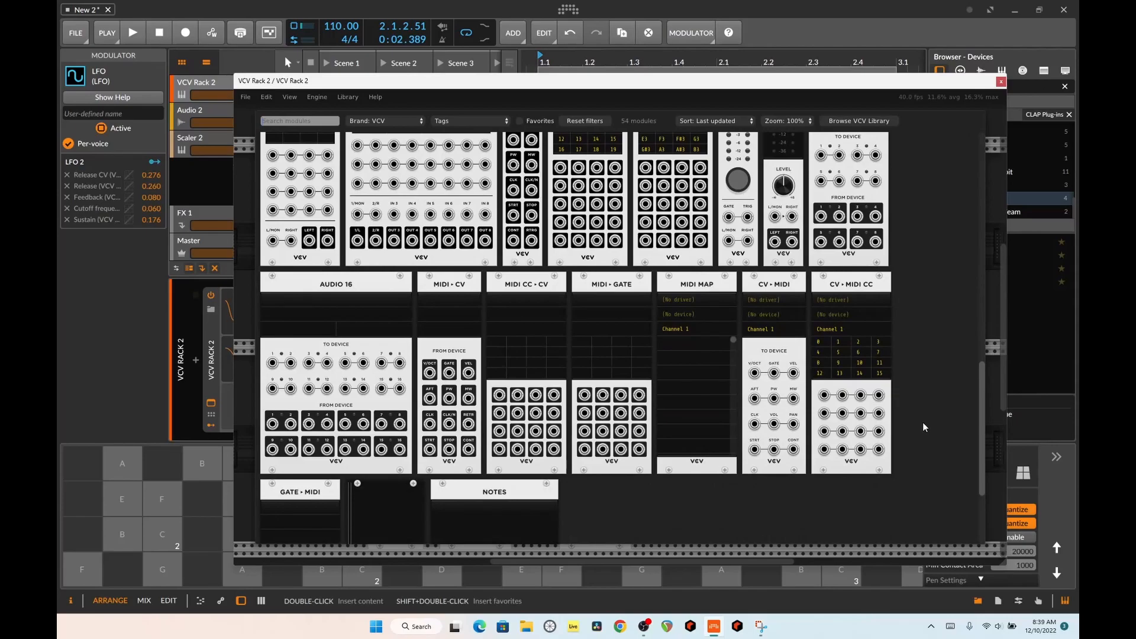
scroll(923, 421, up, 12)
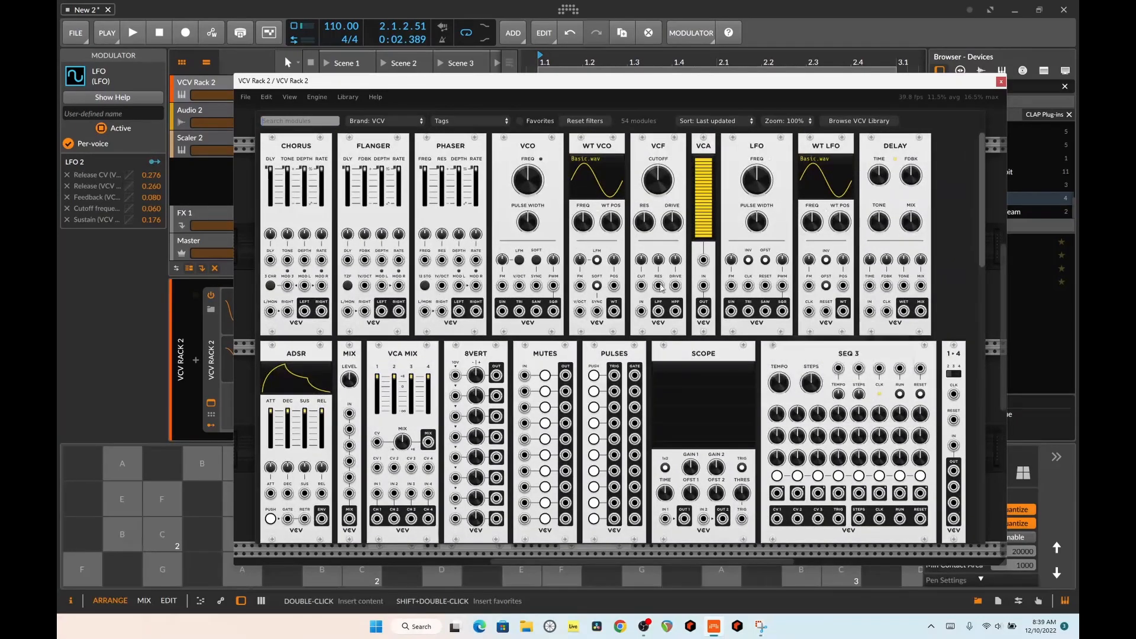
Filter the module browser by the Impromptu brand
click(385, 120)
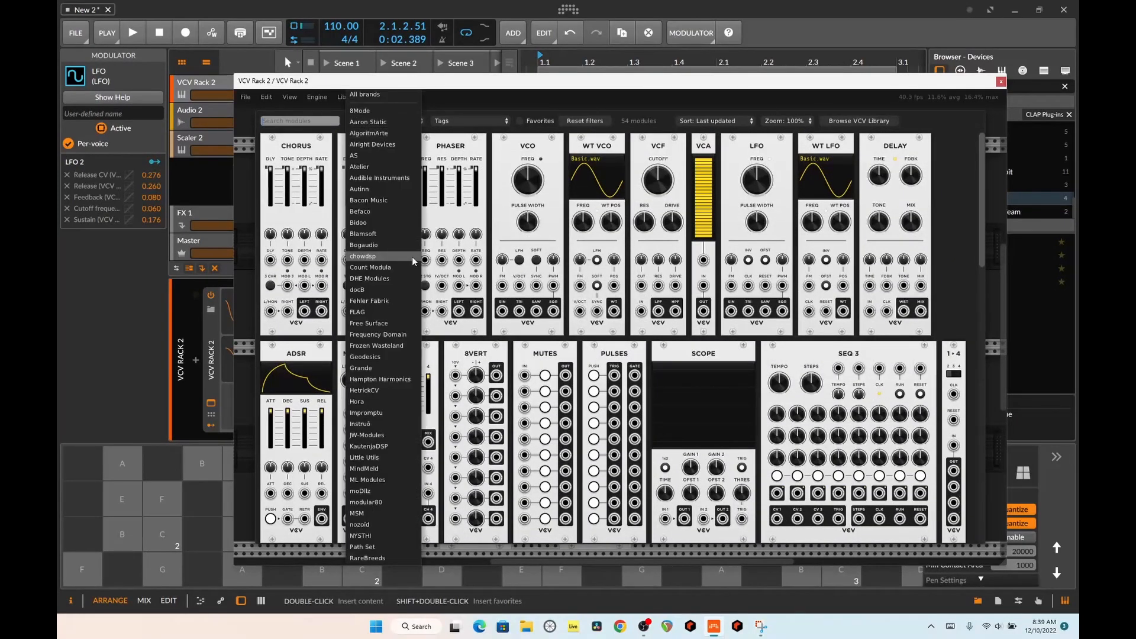
click(382, 414)
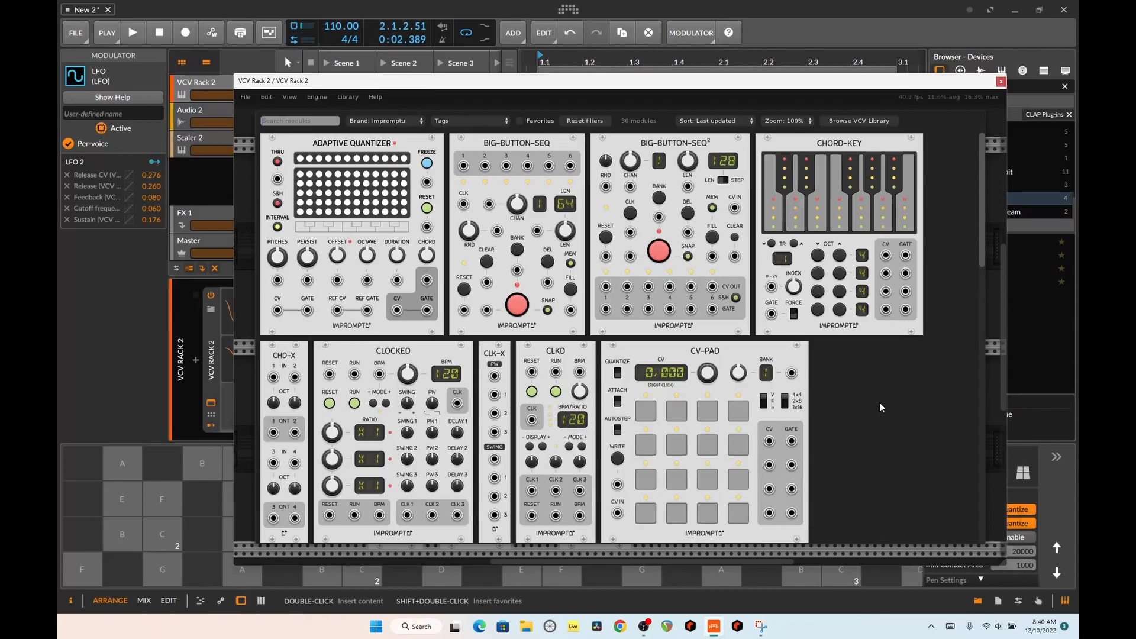
Look through the available brands, filter the module browser by Audible Instruments, and reopen the brand list
click(376, 118)
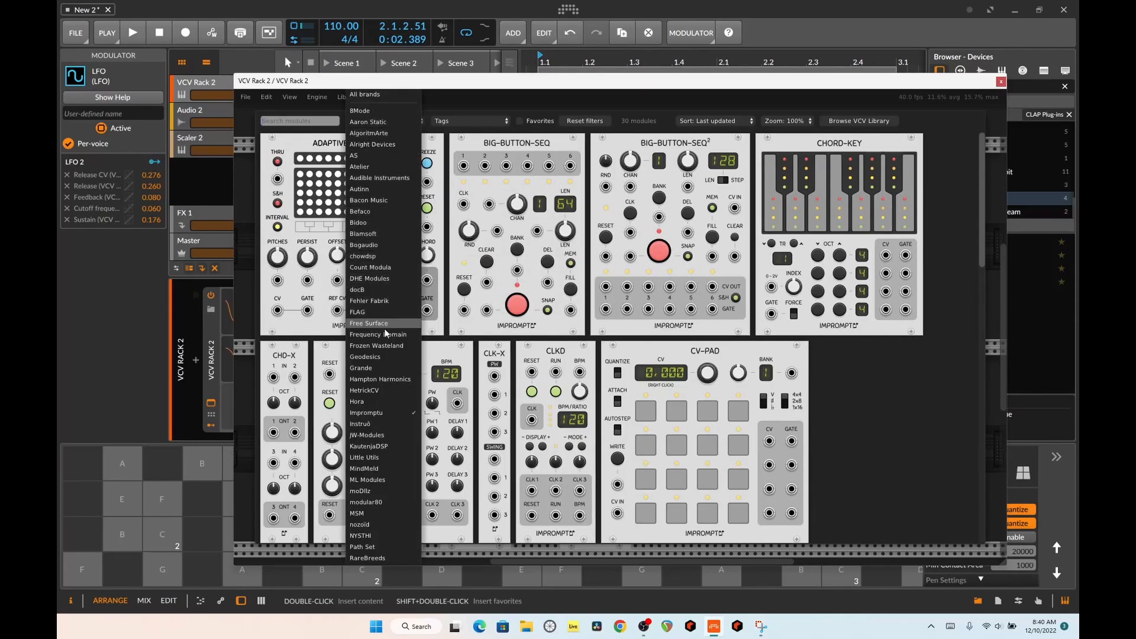
scroll(388, 343, down, 5)
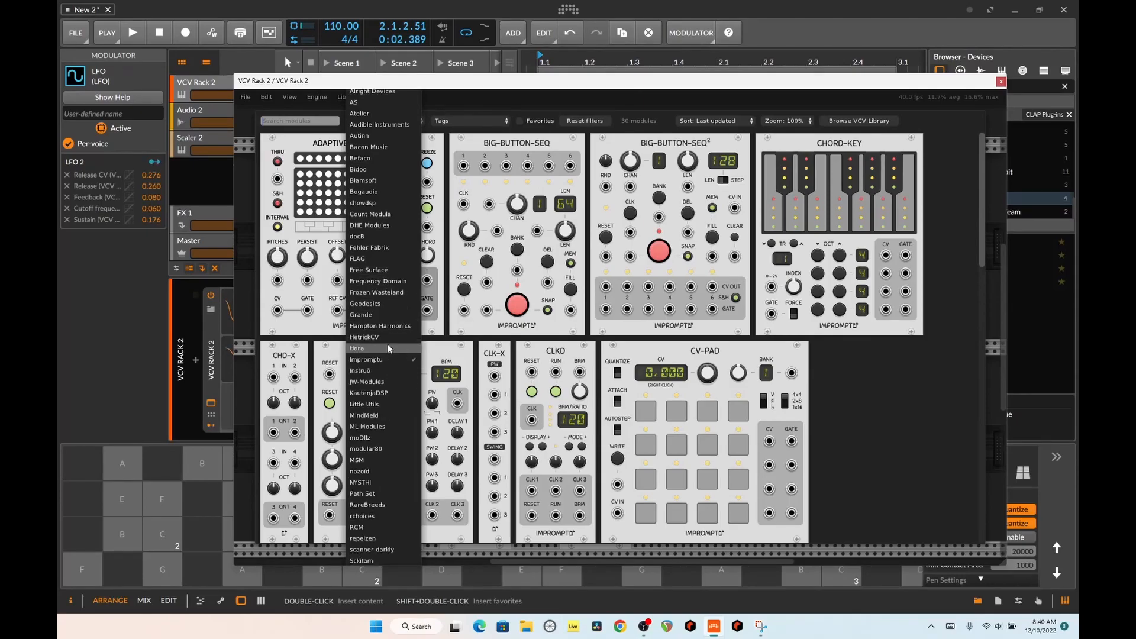
scroll(388, 344, down, 2)
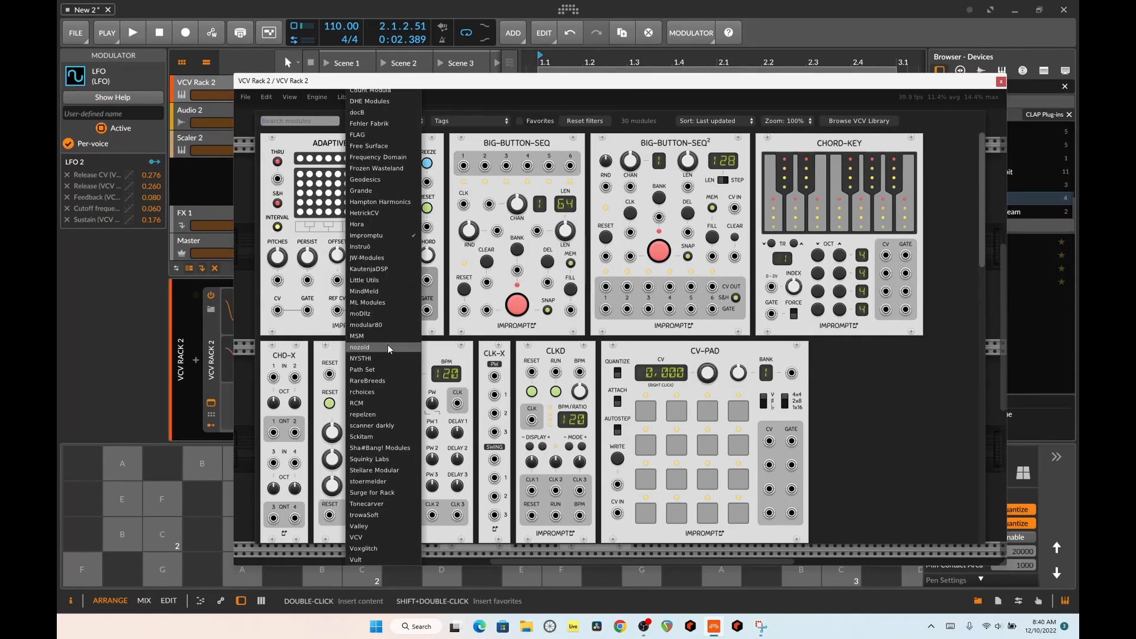
scroll(388, 344, up, 6)
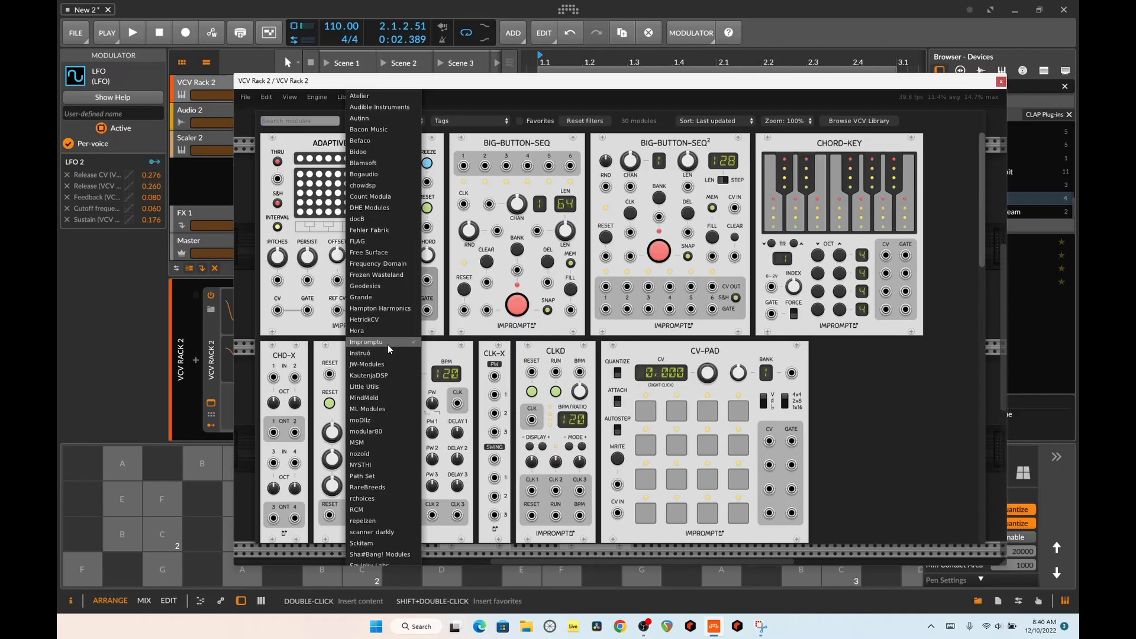
scroll(388, 345, up, 1)
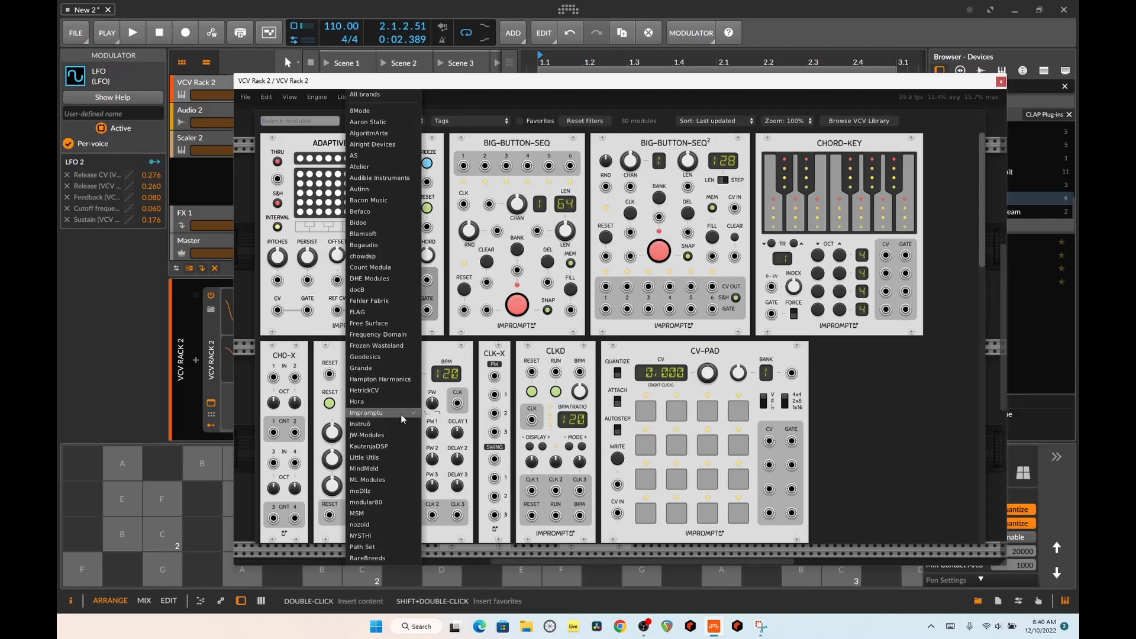
scroll(401, 415, down, 3)
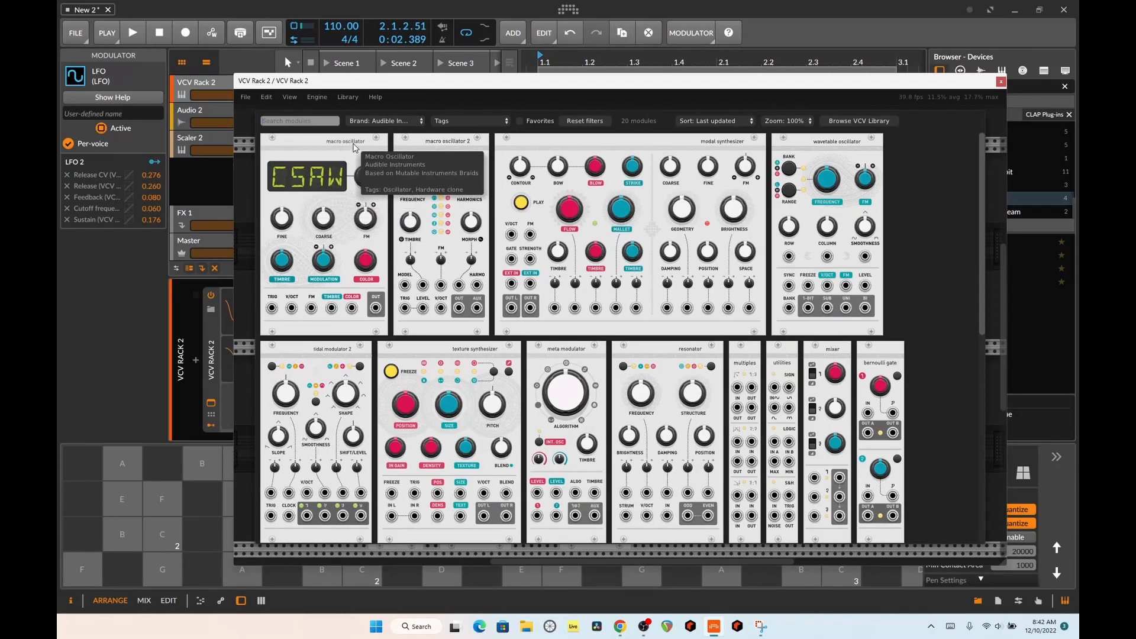
click(380, 120)
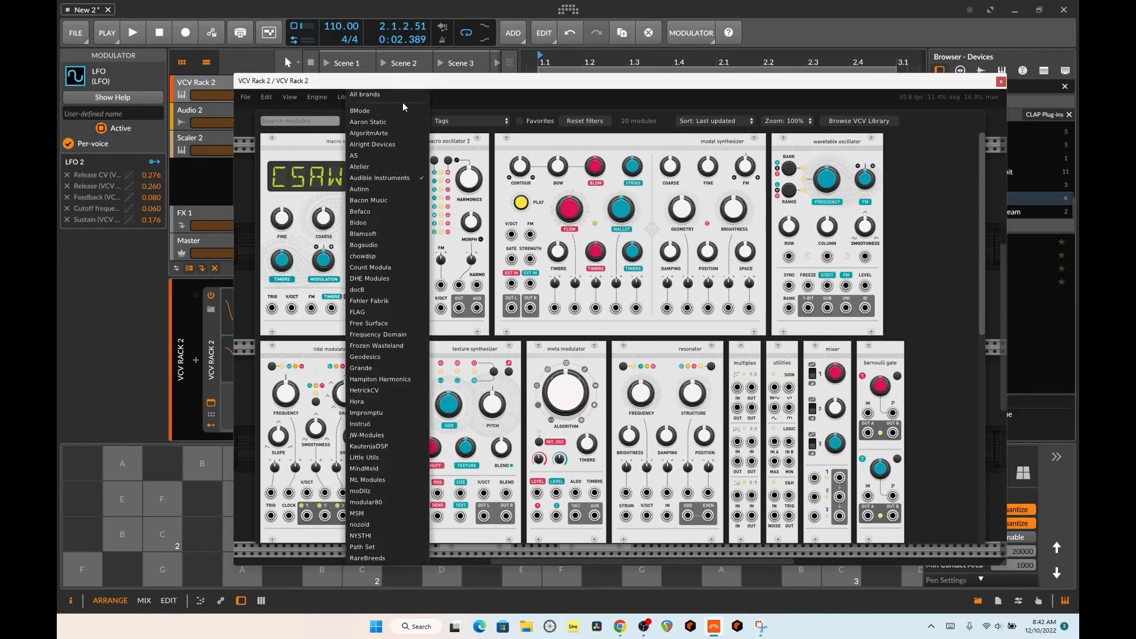
Switch to Chrome, look through the Google image results for Mutable Instruments hardware modules, and return to Bitwig Studio
key(alt+Tab)
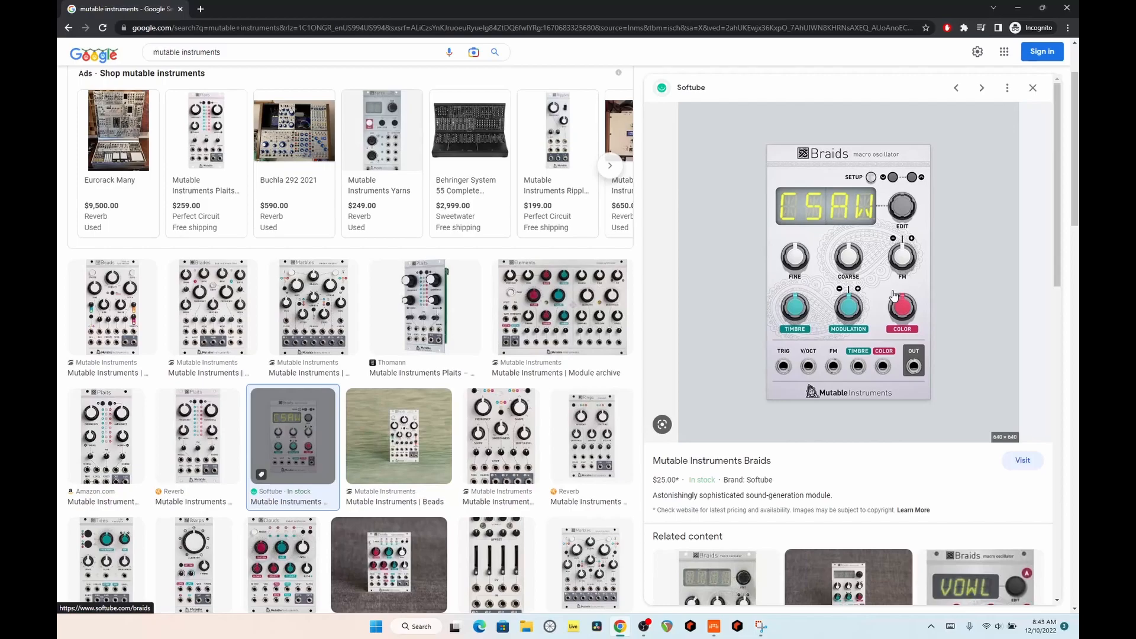
scroll(638, 338, down, 3)
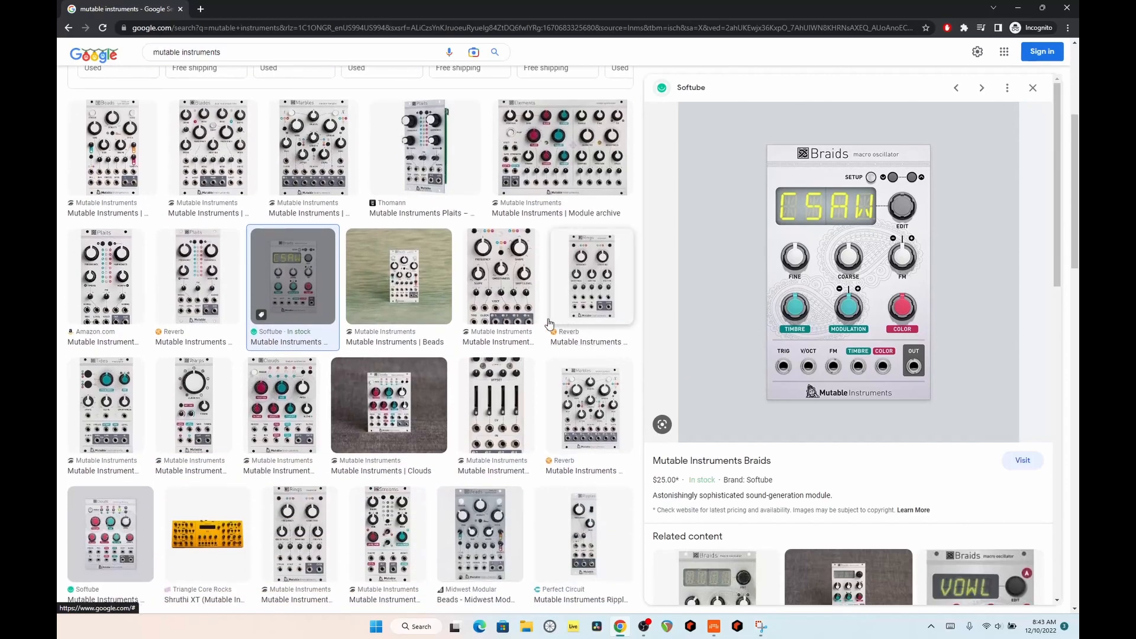
scroll(560, 342, down, 7)
scroll(558, 339, down, 4)
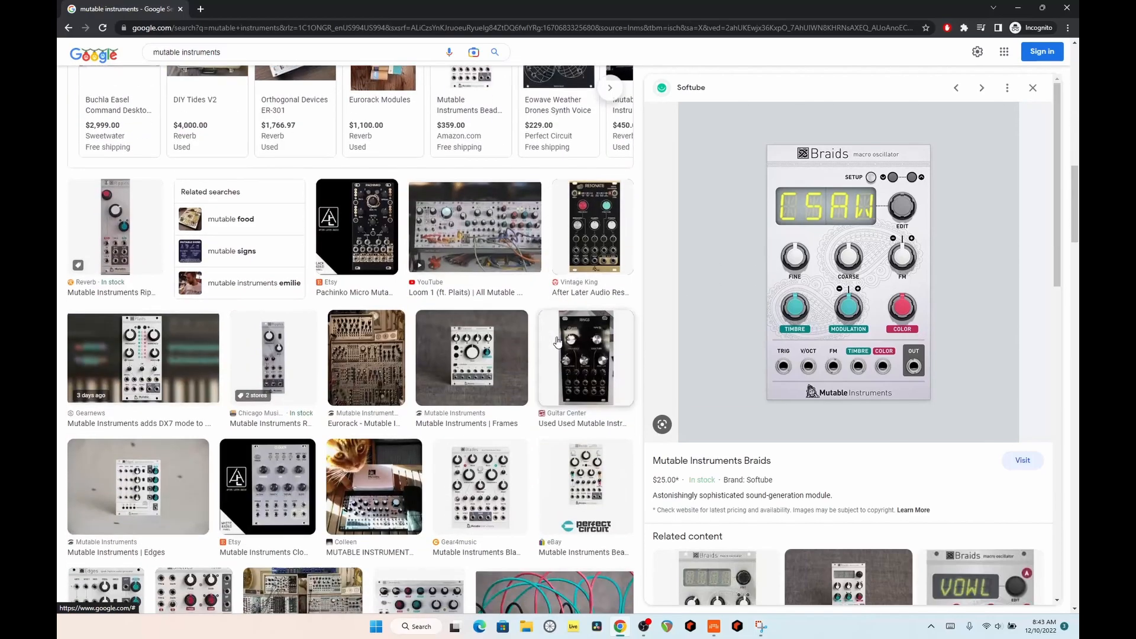
scroll(562, 342, up, 3)
scroll(561, 341, down, 5)
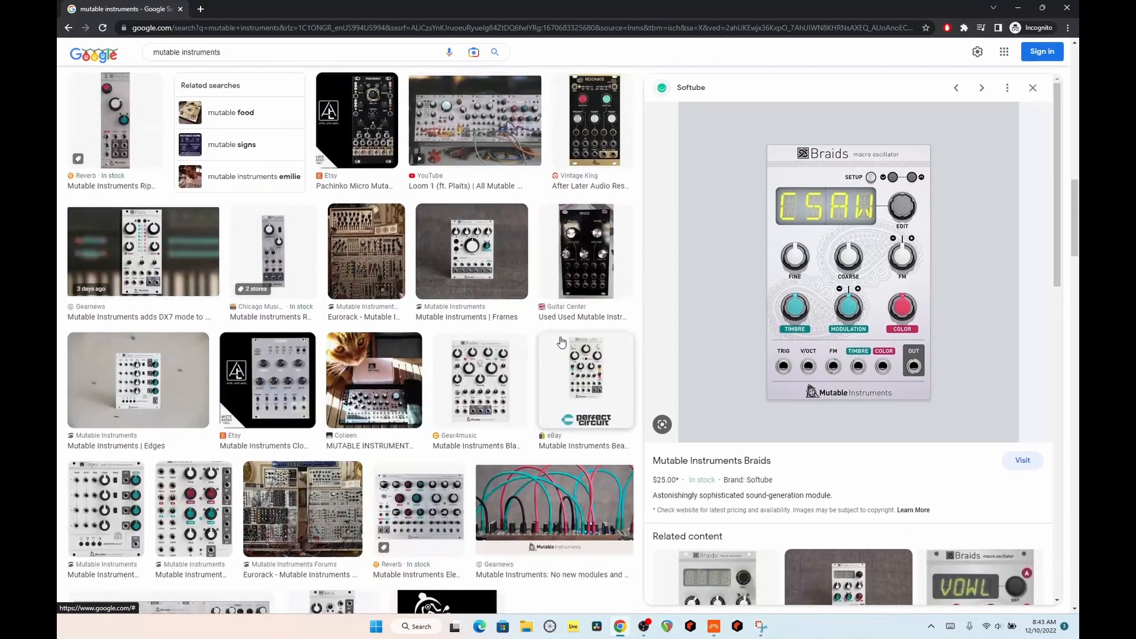
scroll(545, 385, down, 4)
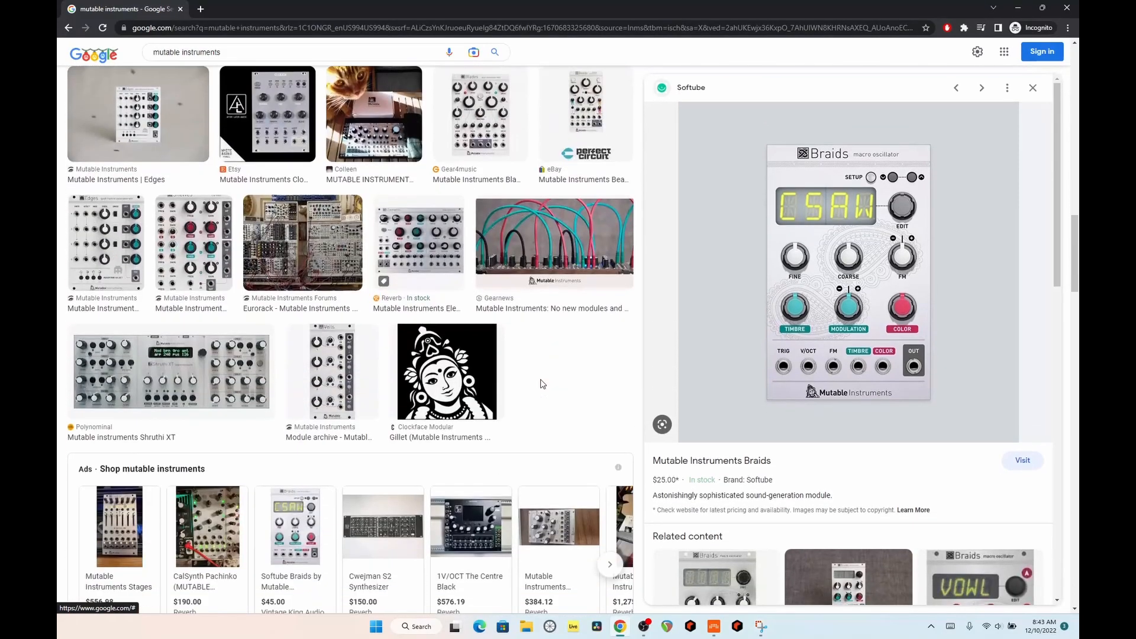
scroll(544, 385, up, 7)
scroll(541, 384, down, 6)
key(alt+Tab)
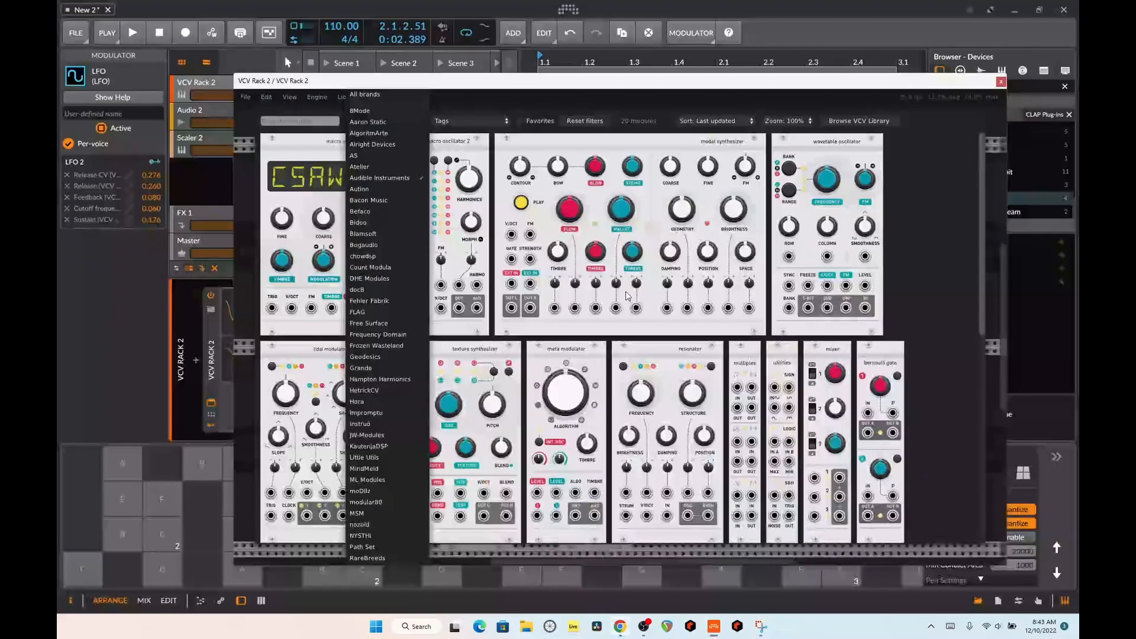
Leave the module browser without adding a module and delete the HOST-FX module from the rack
click(913, 218)
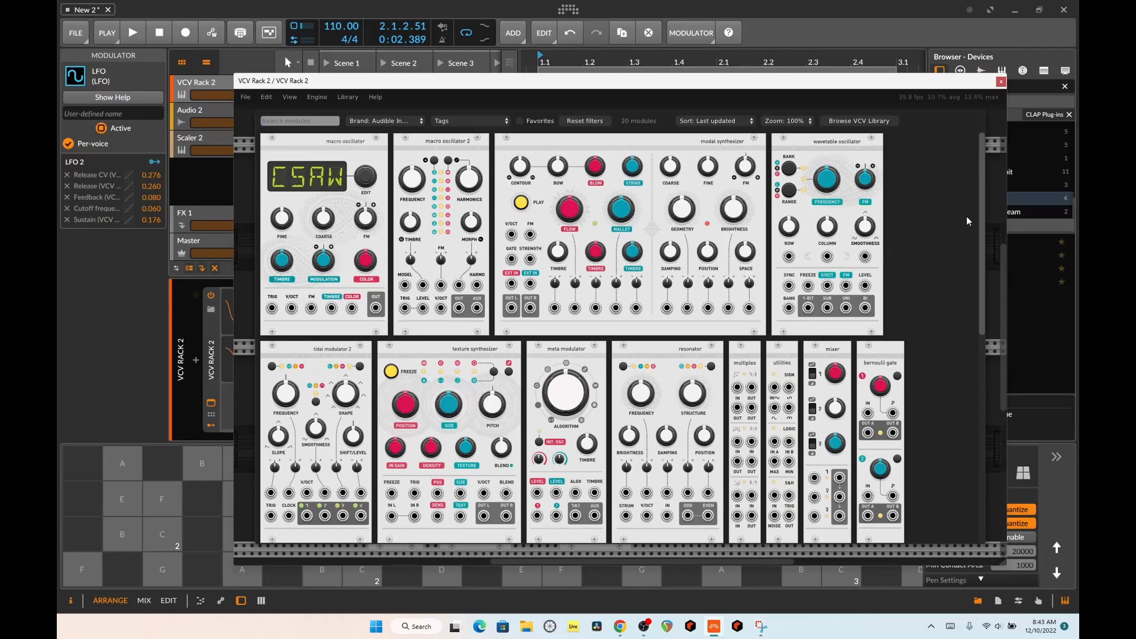
click(863, 102)
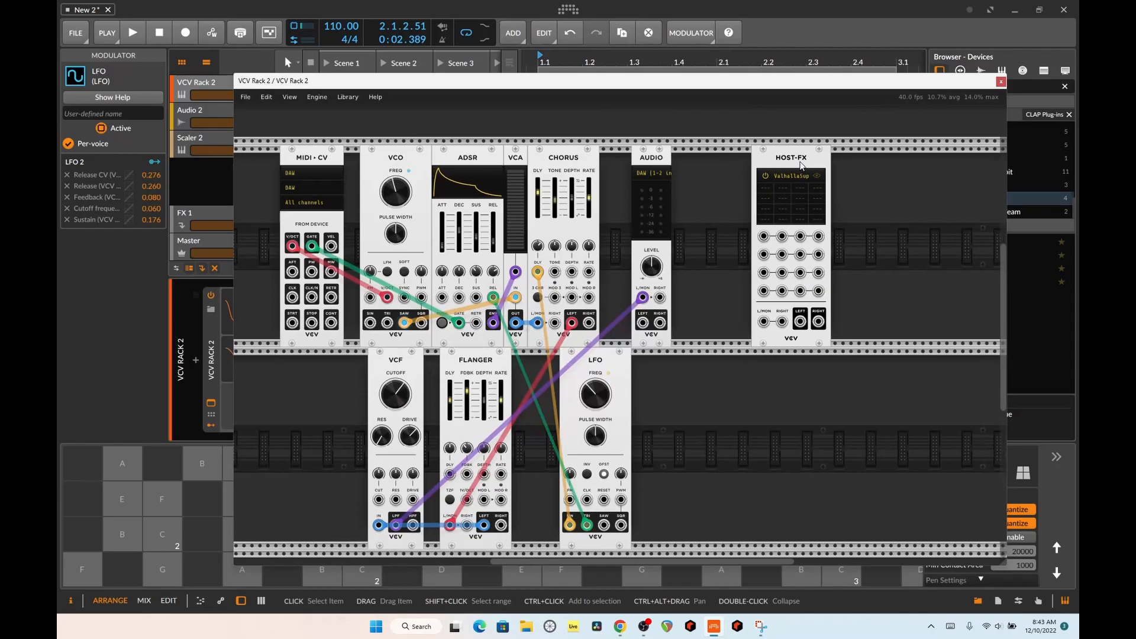
key(Delete)
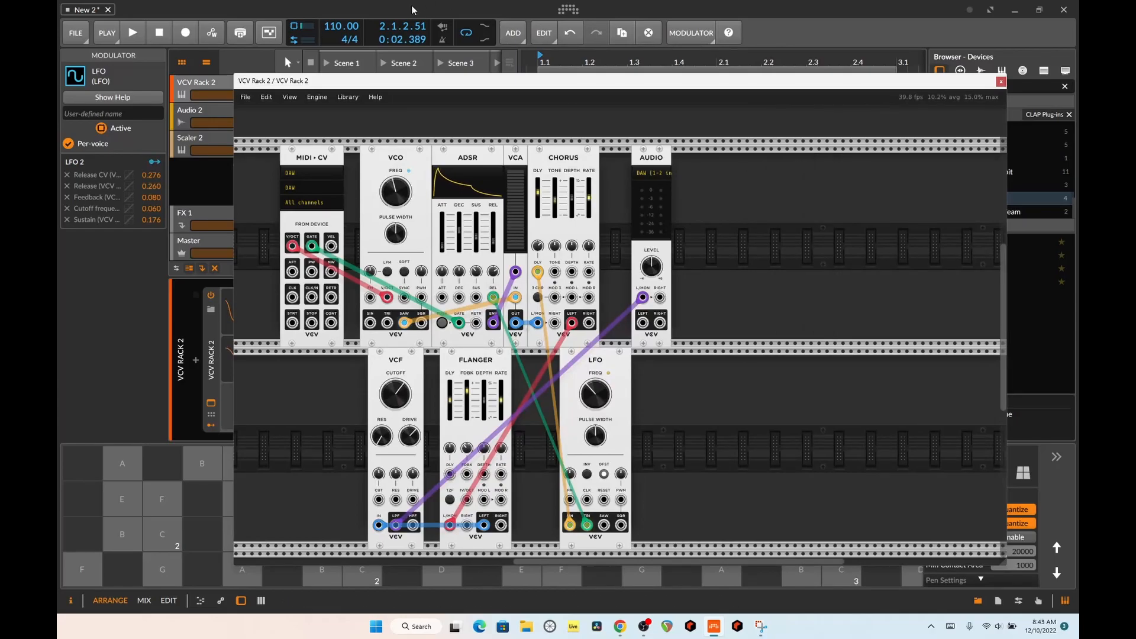
Shrink the VCV Rack window and reposition it so the track's device chain and modulators are uncovered
drag(412, 80, 488, 135)
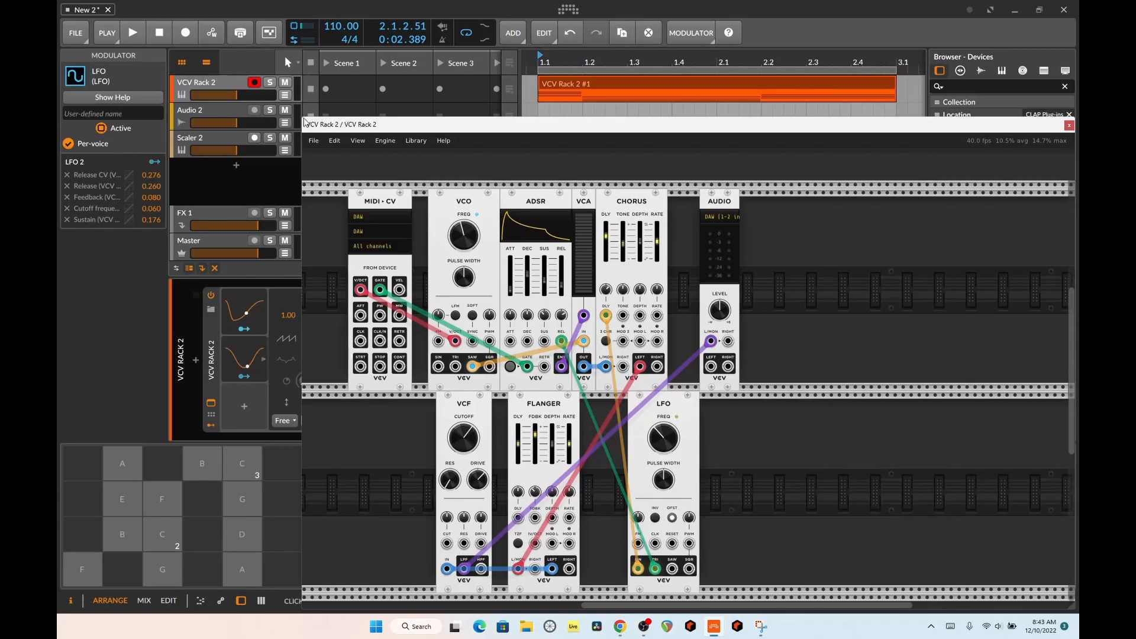
drag(303, 117, 502, 176)
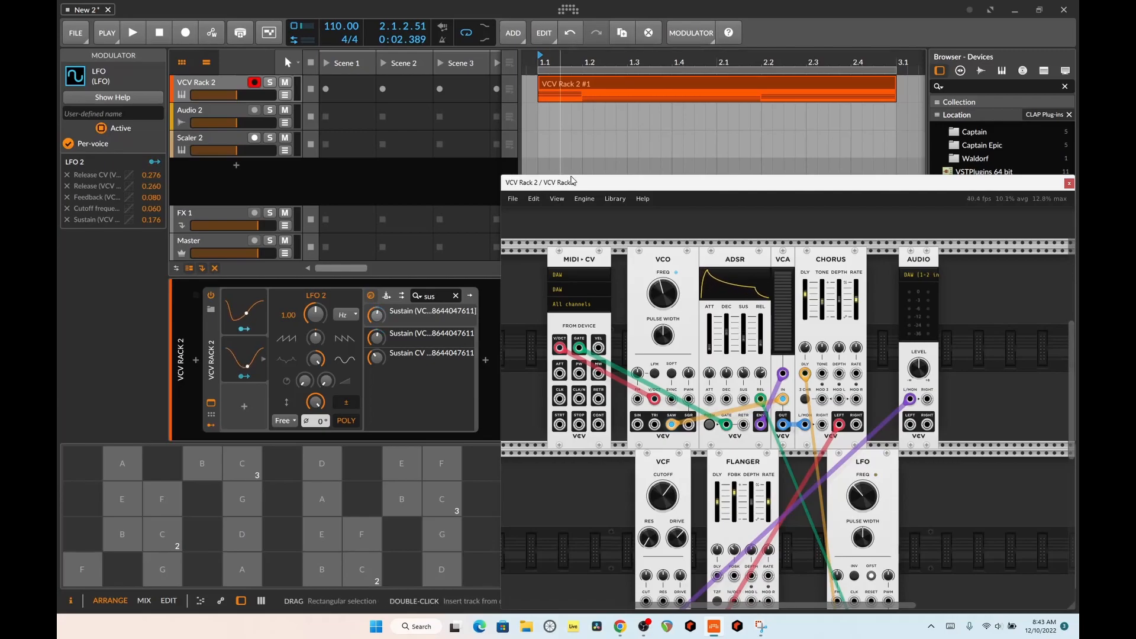
drag(590, 188, 507, 136)
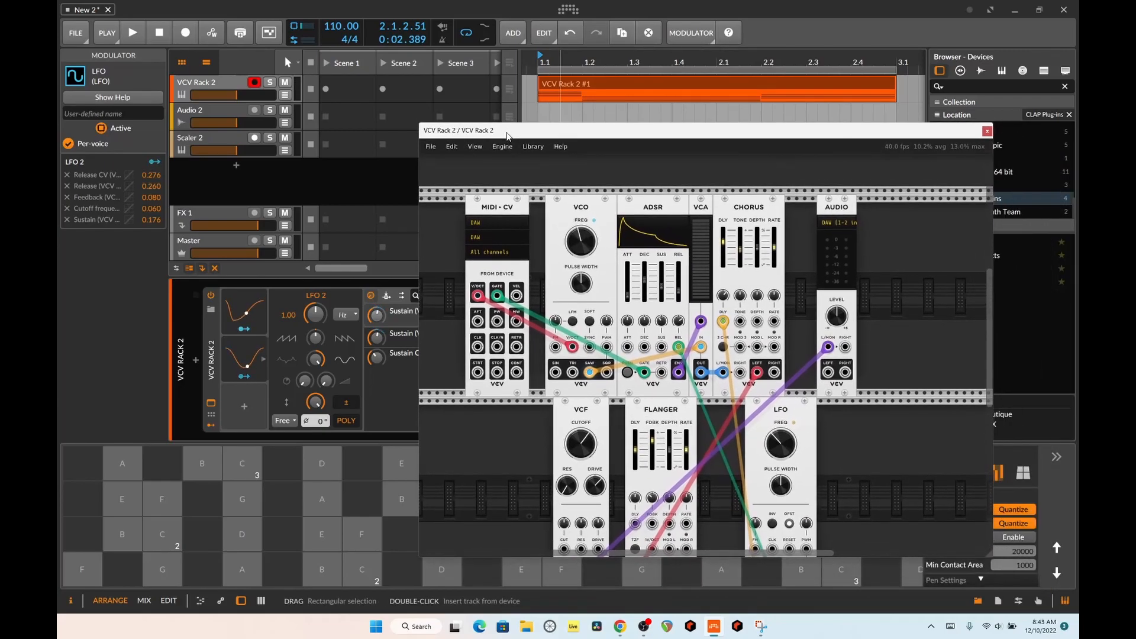
Play the D and C notes on the on-screen keyboard to audition the patch
click(242, 535)
click(162, 534)
click(242, 535)
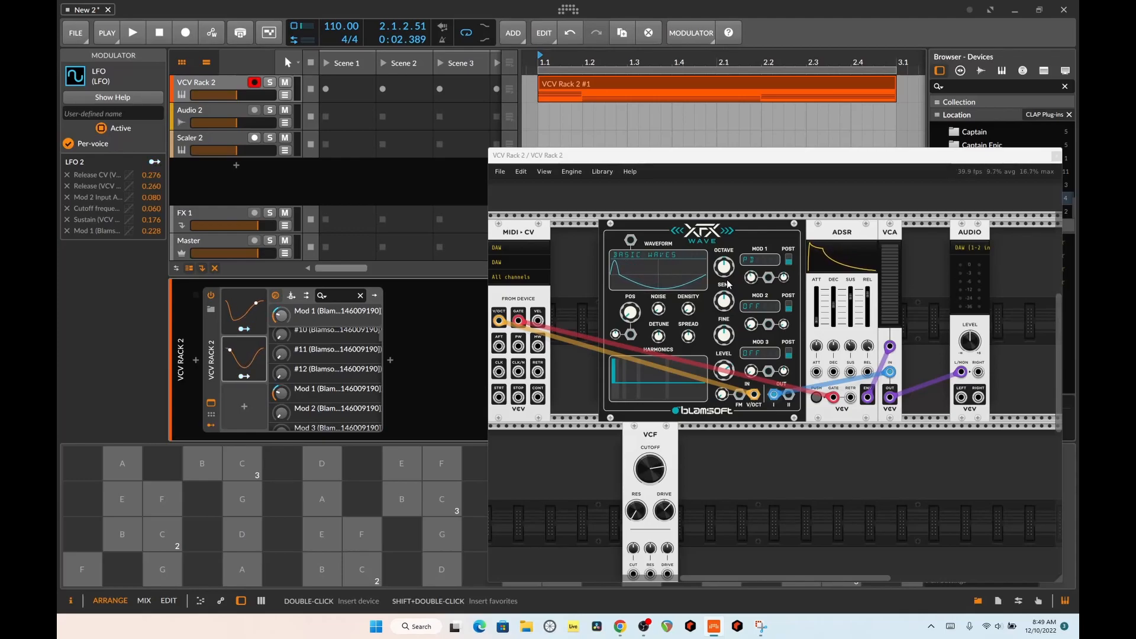
Look through the Mod 1 modulation types, set the XFX Wave waveform to PD Double-Sine, and audition it
click(755, 262)
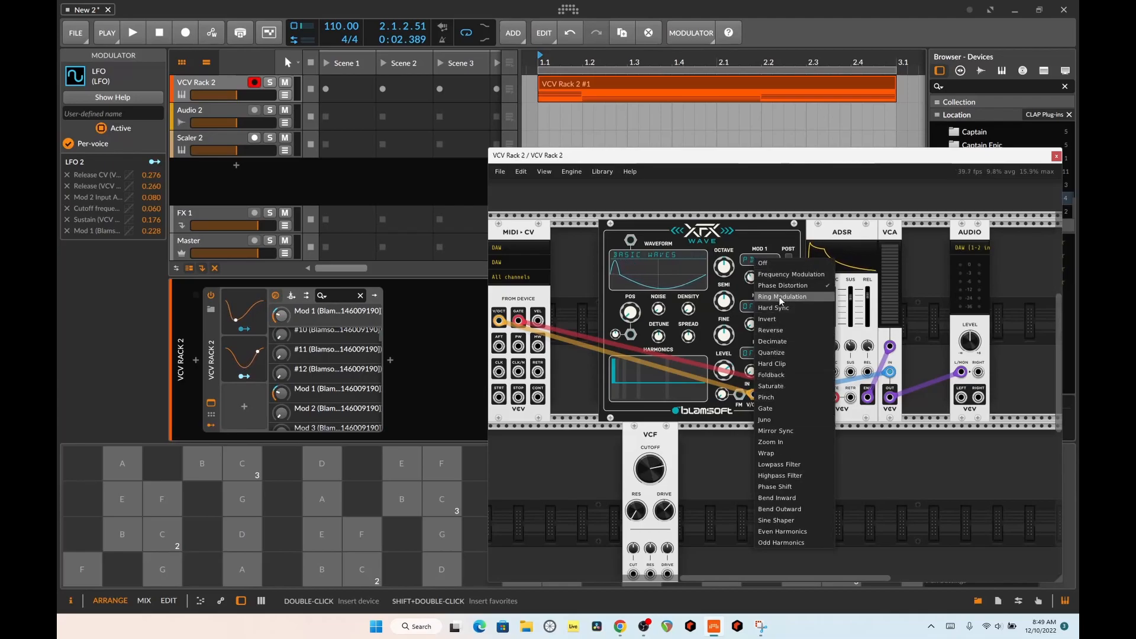
click(747, 259)
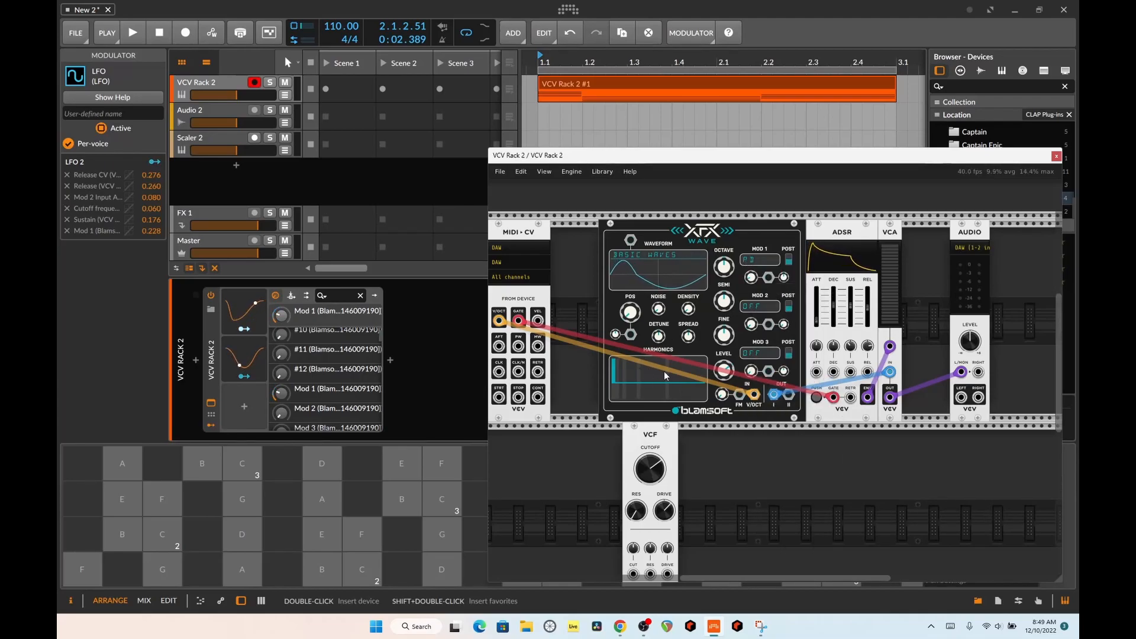
click(654, 262)
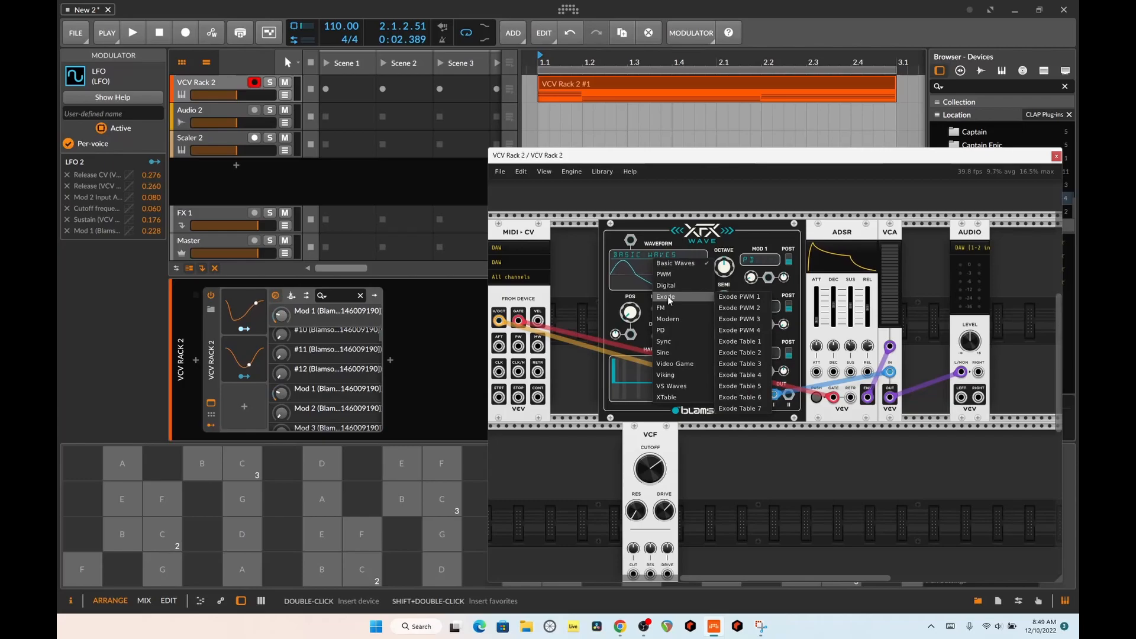
mouse_move(668, 328)
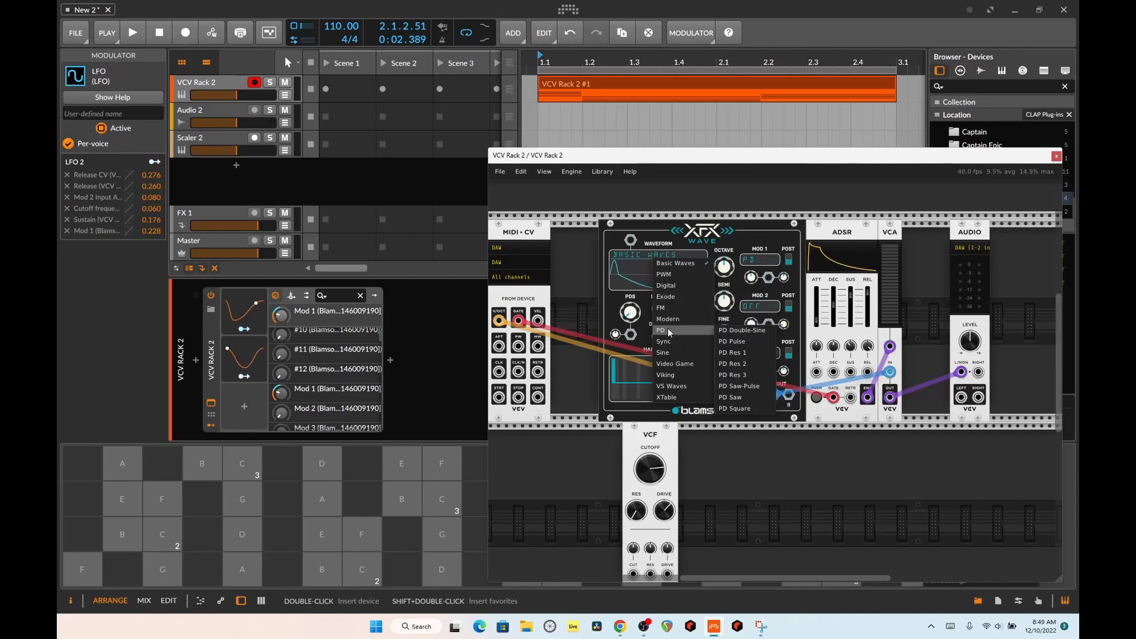
click(743, 330)
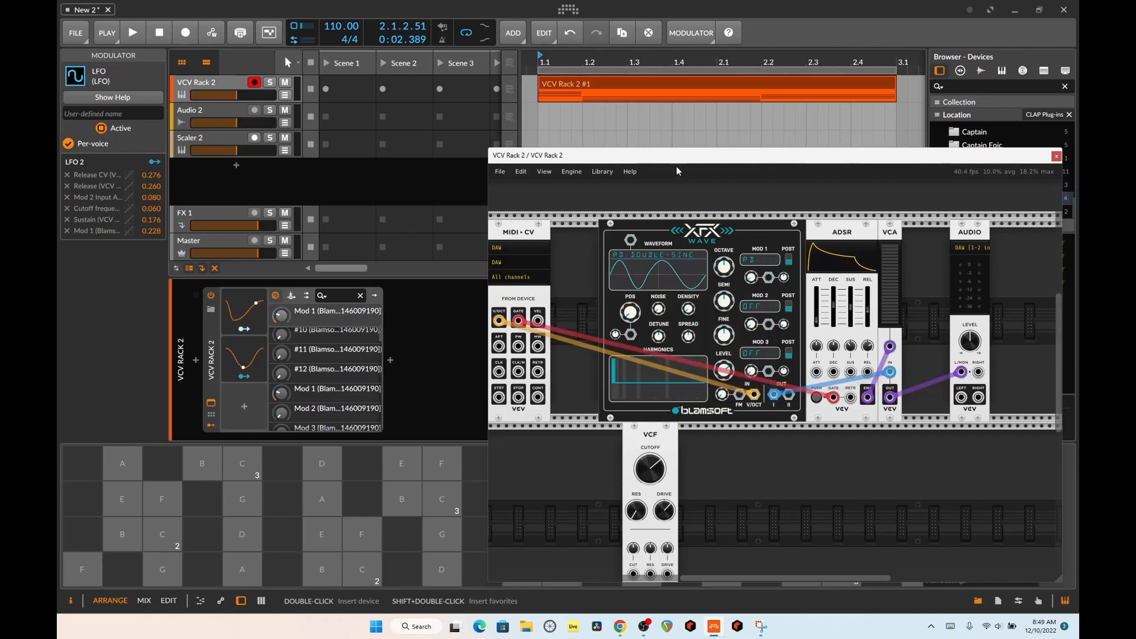
click(242, 534)
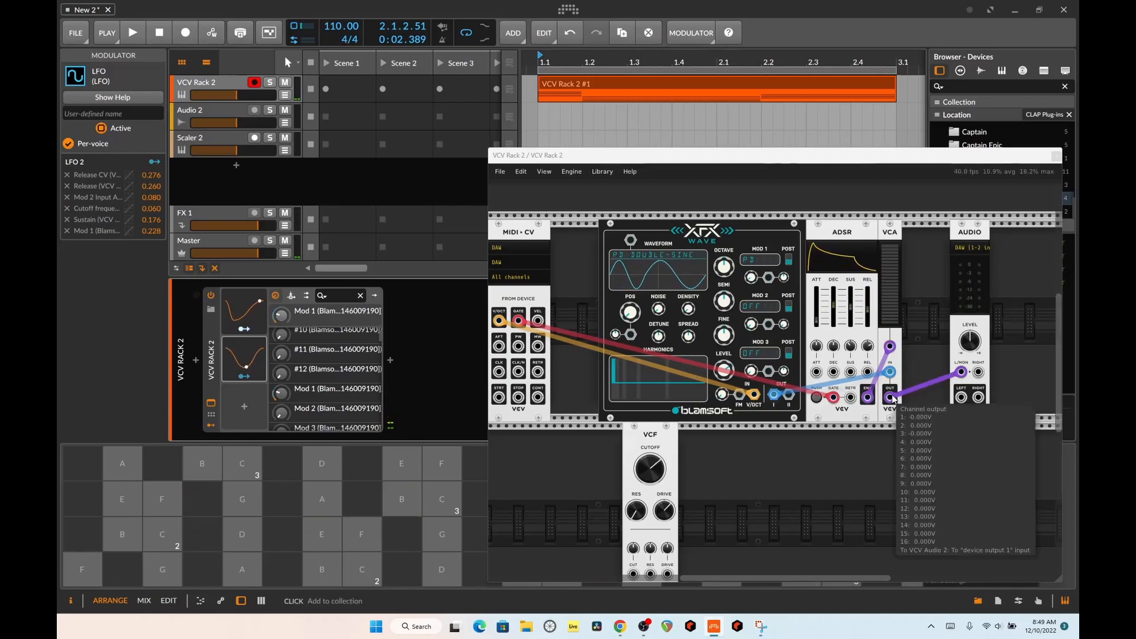
Connect the VCA output to both the L/MON and RIGHT inputs of the AUDIO module and play a test note
drag(891, 396, 963, 373)
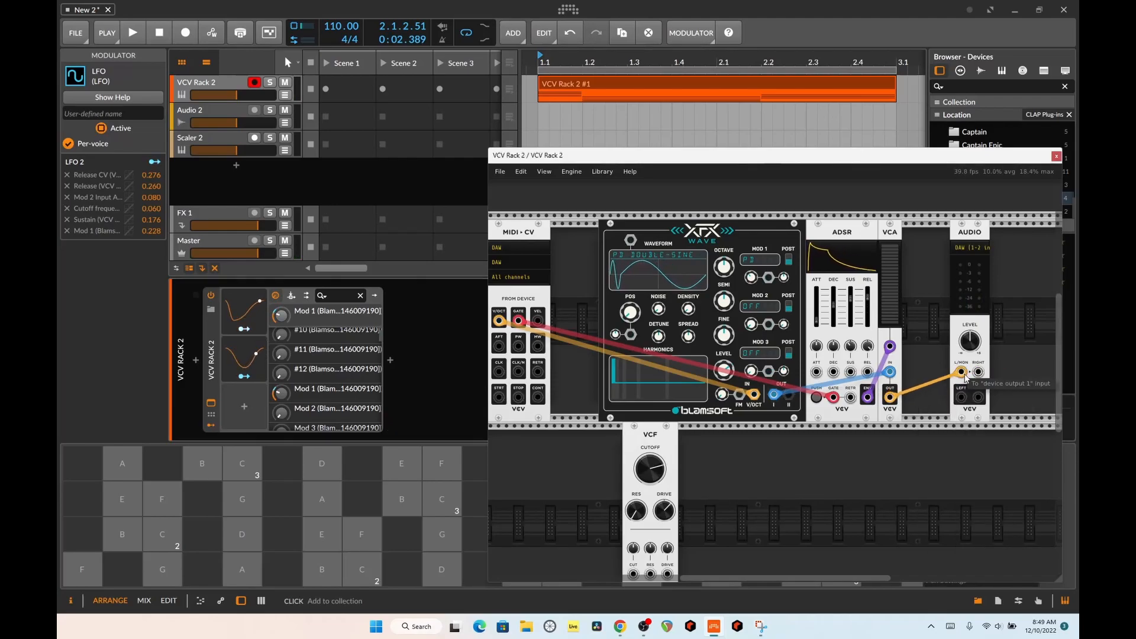
drag(890, 398, 979, 371)
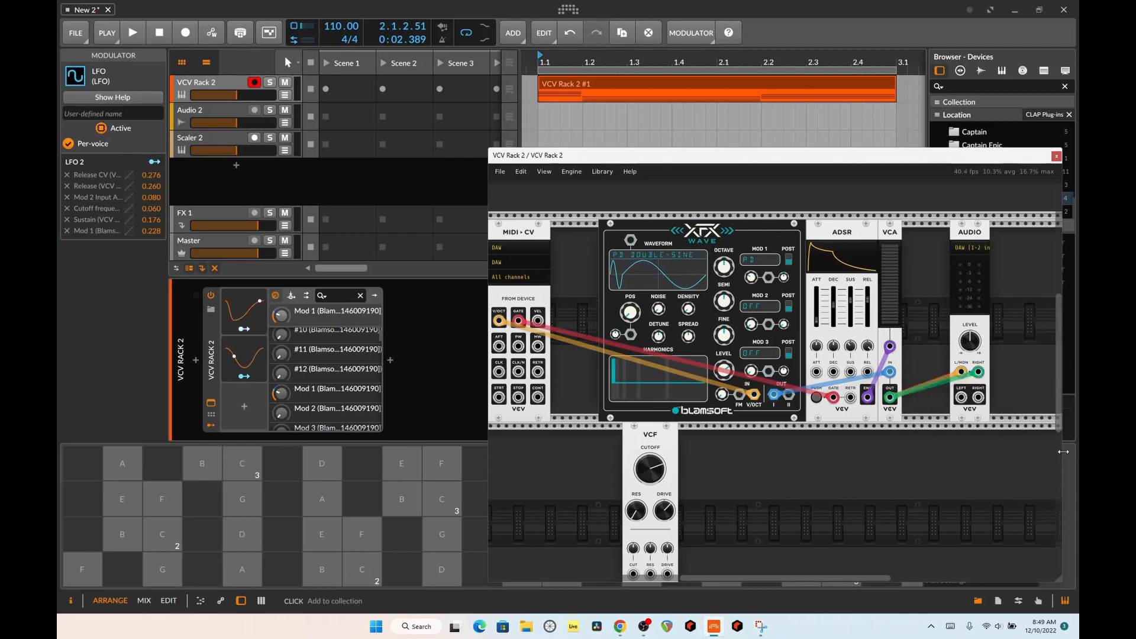
click(123, 499)
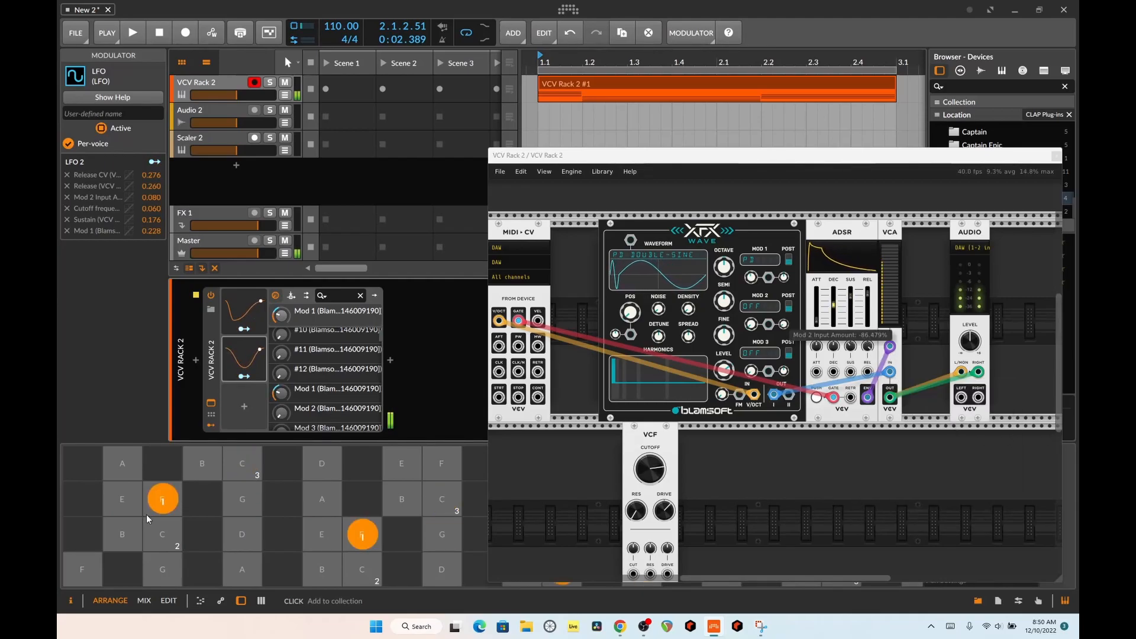
Try out the Octave knob of the XFX Wave oscillator and play the B note
click(726, 269)
drag(724, 268, 725, 286)
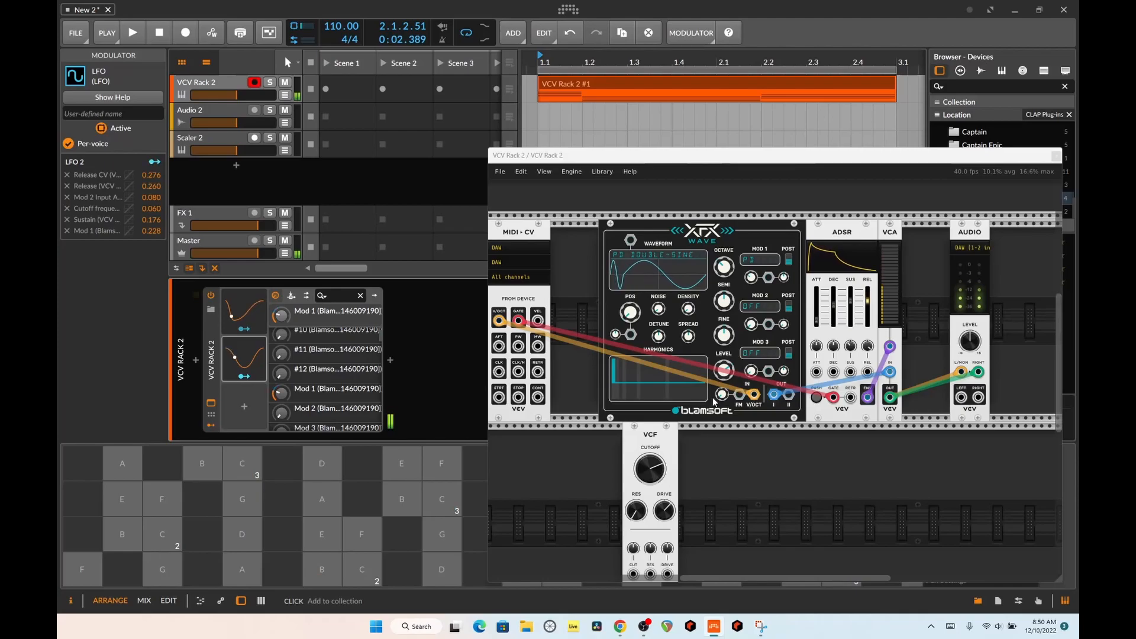
click(125, 535)
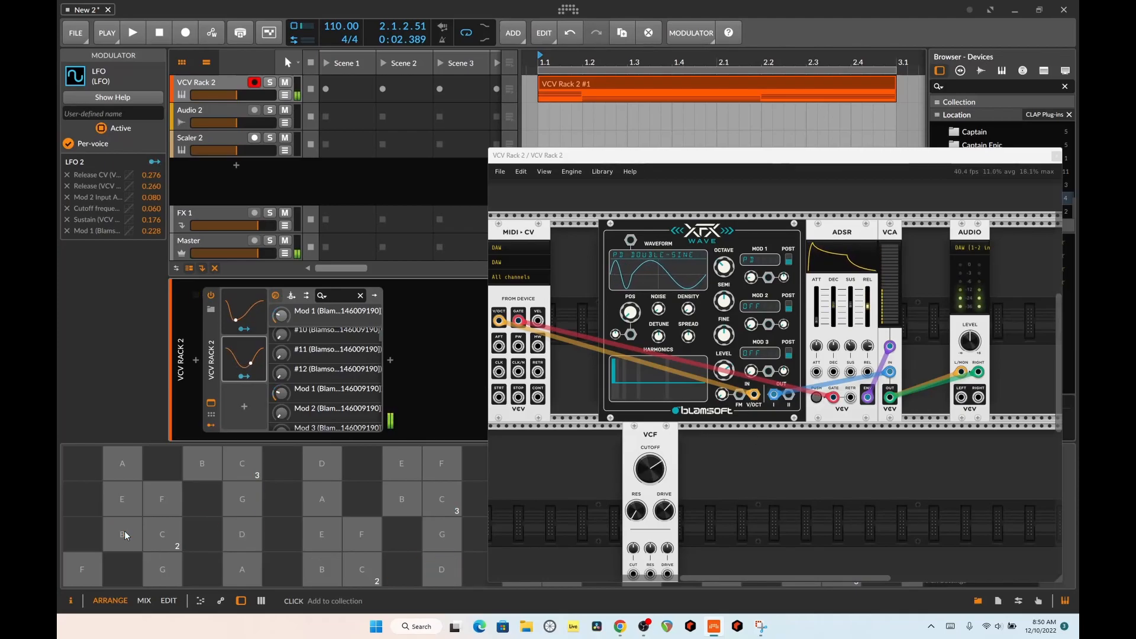
Search the module browser for "lfo", and replace that search with "vco"
scroll(745, 489, down, 2)
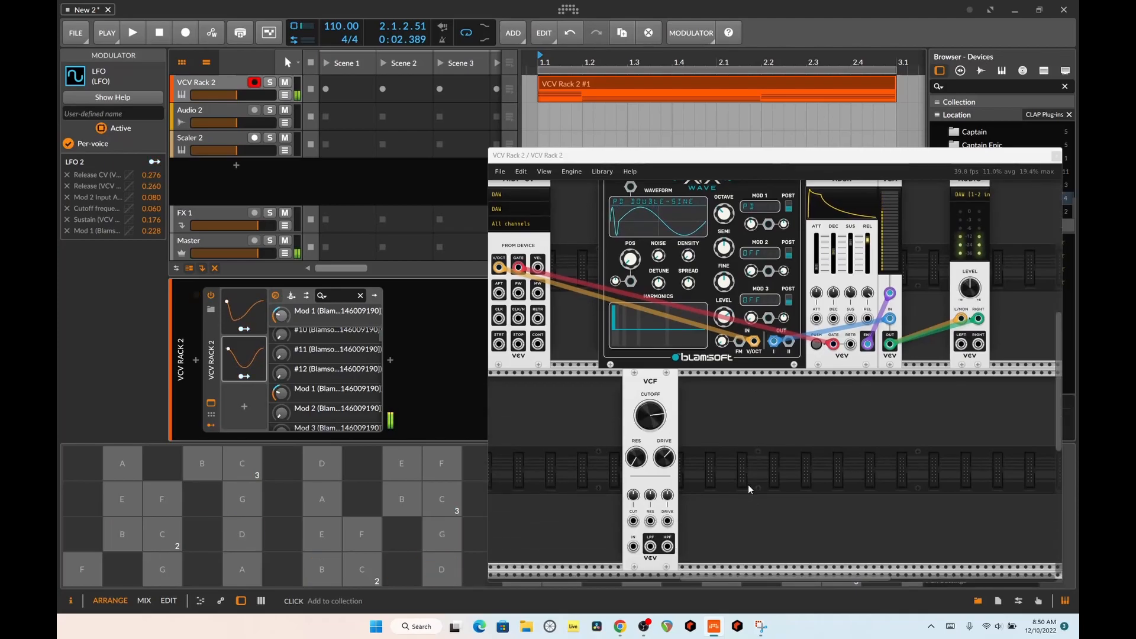
right_click(686, 399)
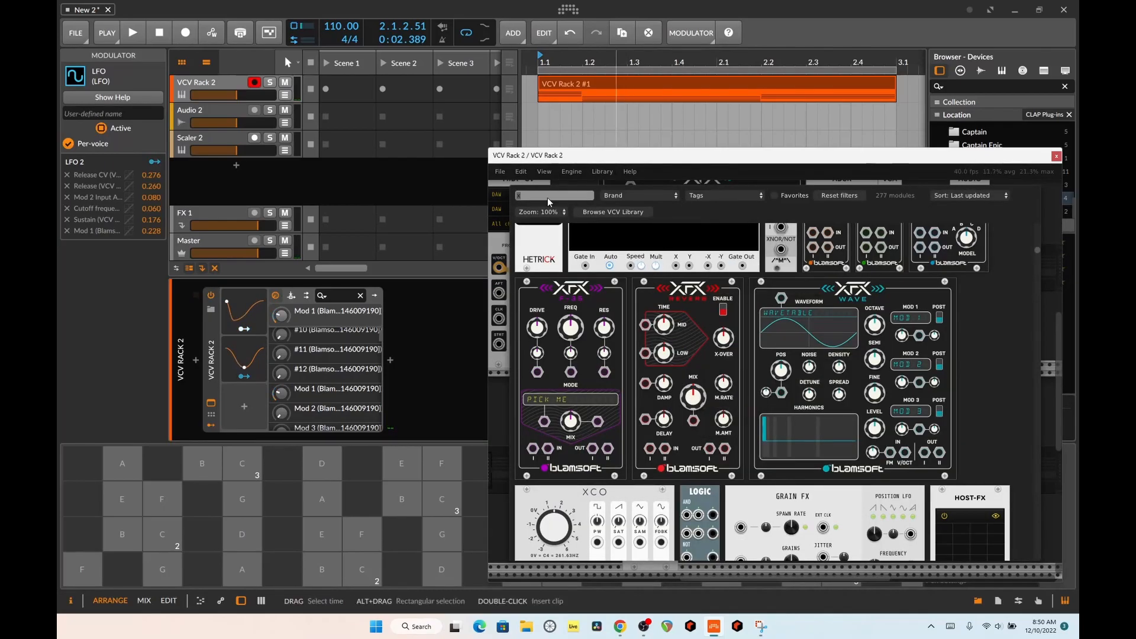
text(lfo)
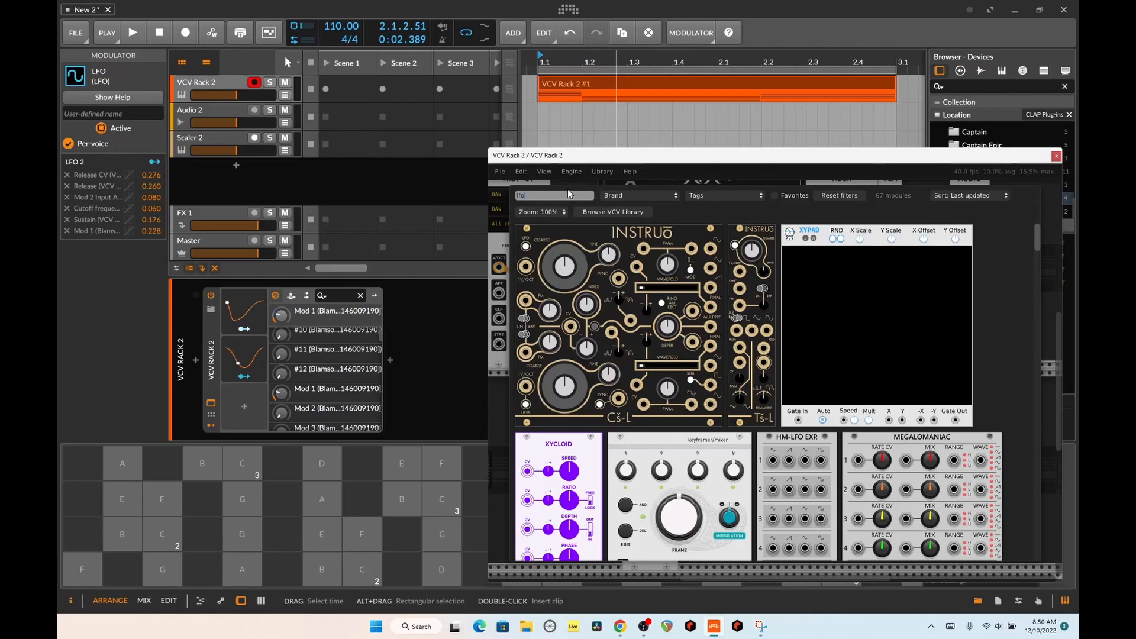
key(BackSpace)
key(BackSpace)
key(BackSpace)
text(v)
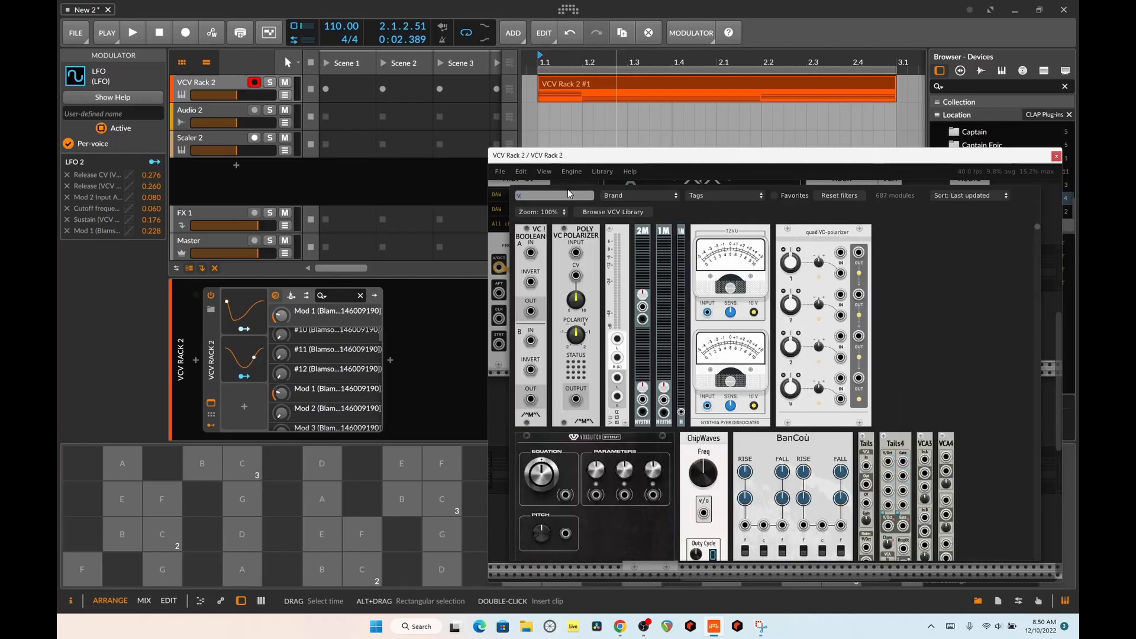
text(co)
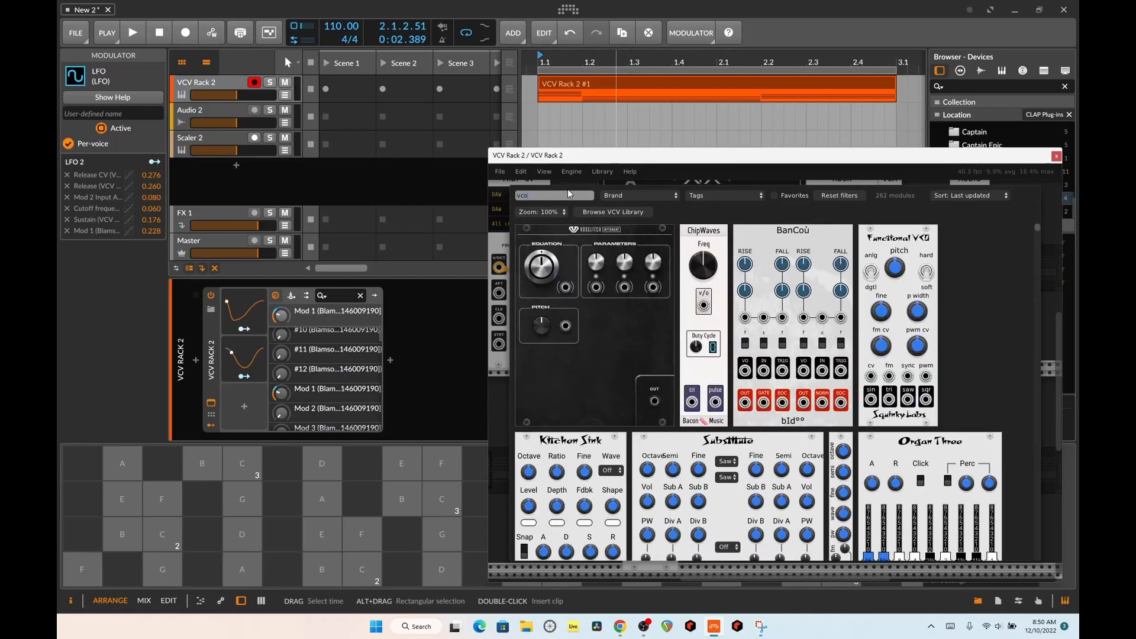
Add the VCV VCO module beside the VCF and connect its TRI output to the FM input of XFX Wave
scroll(1006, 344, down, 10)
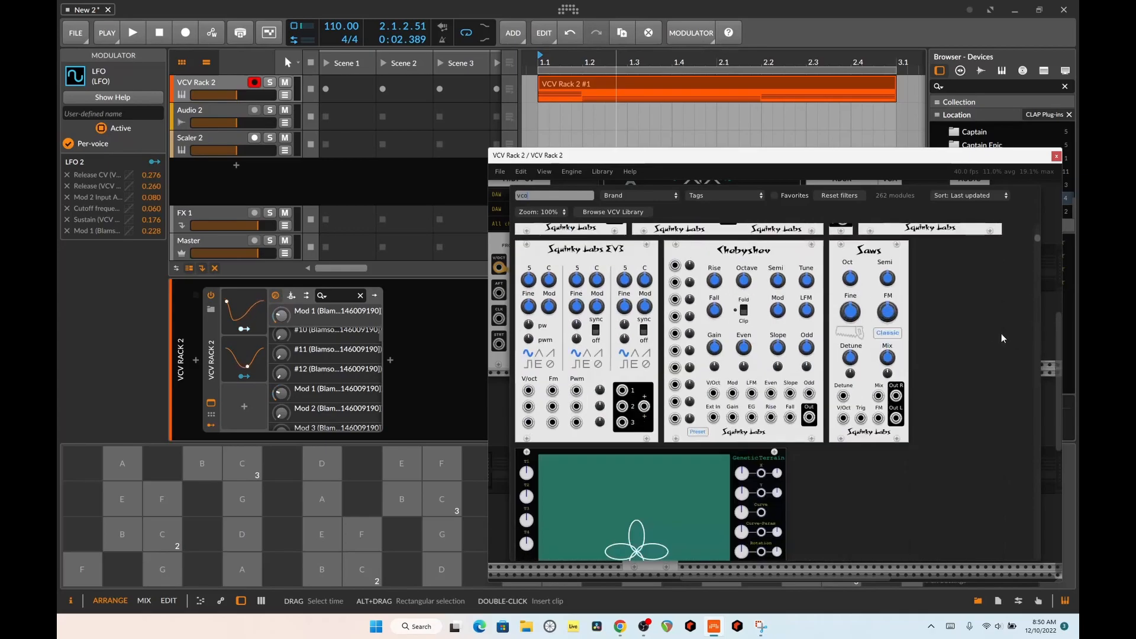
scroll(1018, 354, down, 3)
scroll(1035, 367, down, 6)
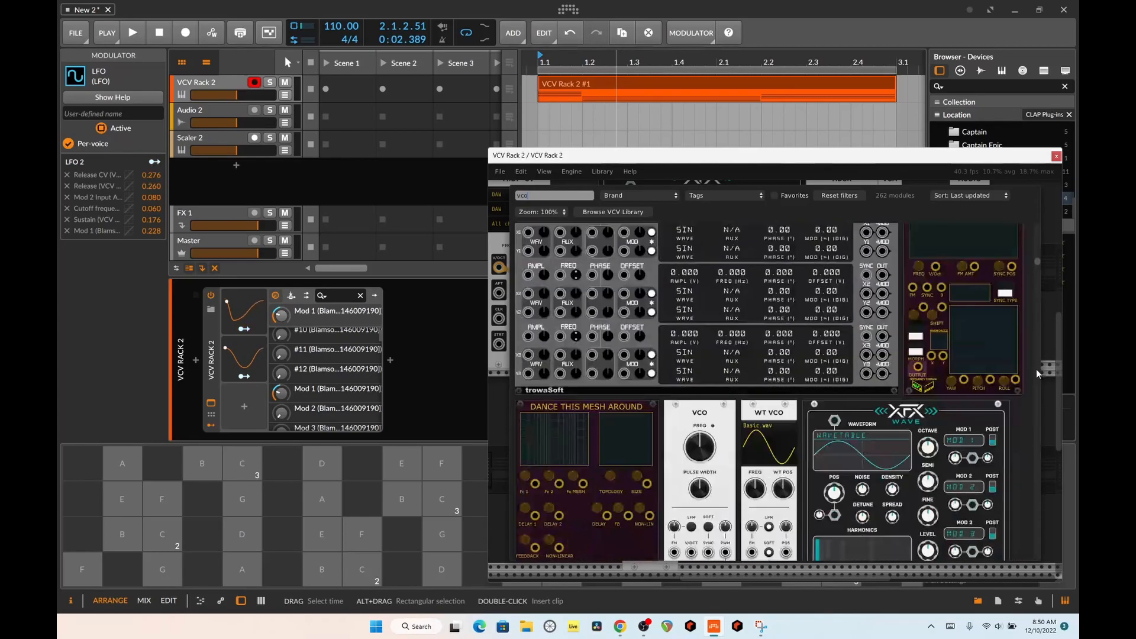
scroll(1039, 371, up, 2)
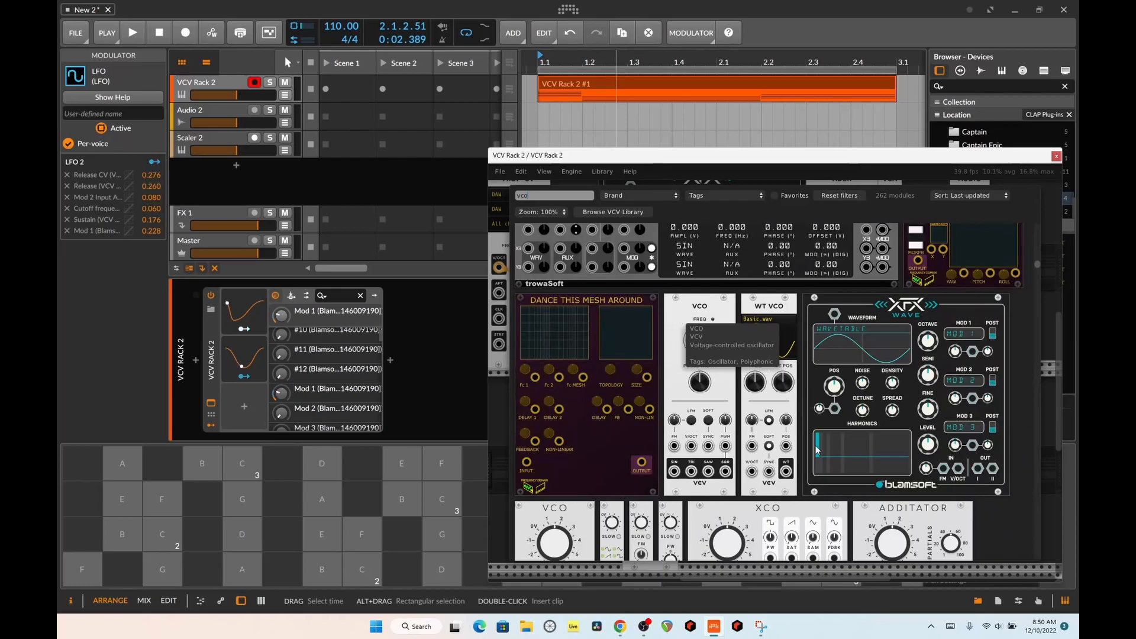
click(677, 319)
drag(703, 548, 739, 341)
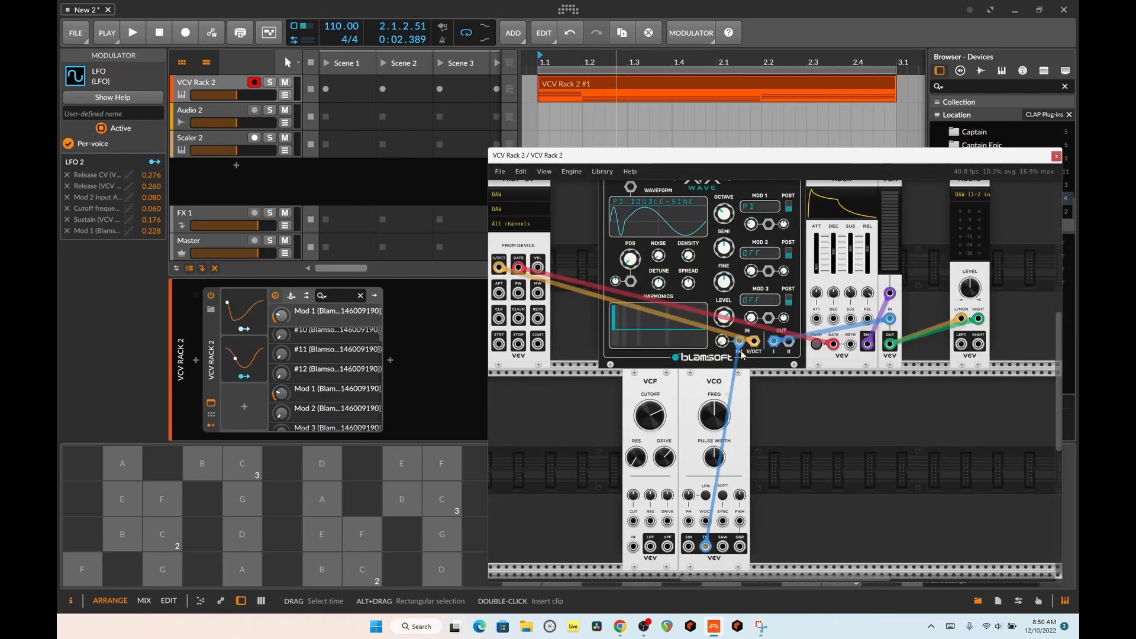
Set the FM amount of XFX Wave to about 0.53% while playing notes on the on-screen keyboard
click(125, 524)
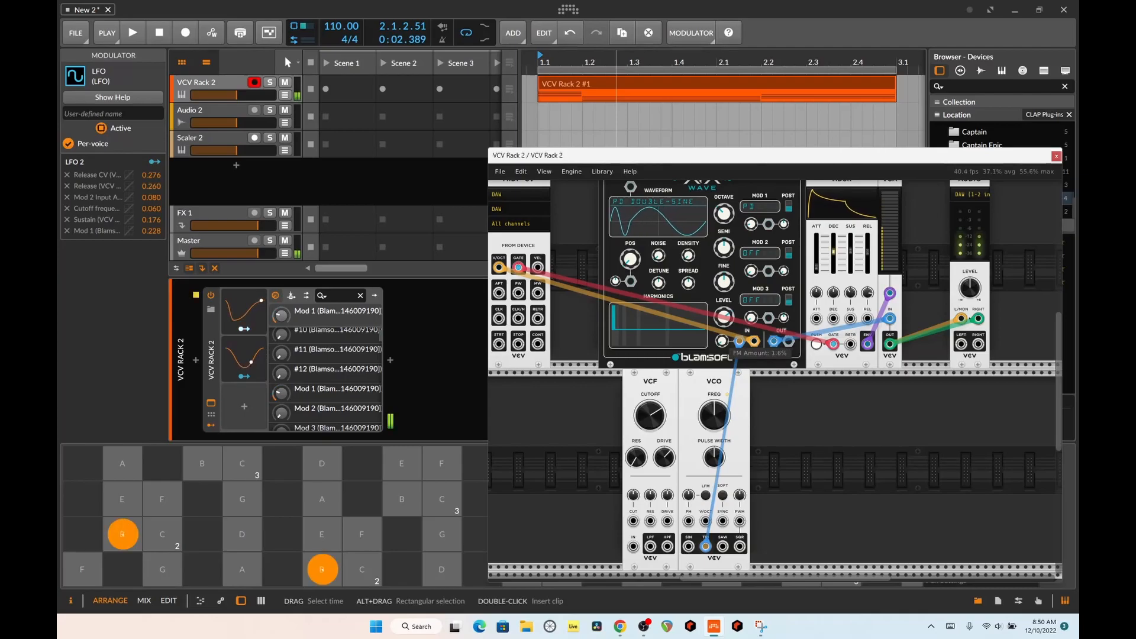
drag(722, 341, 722, 336)
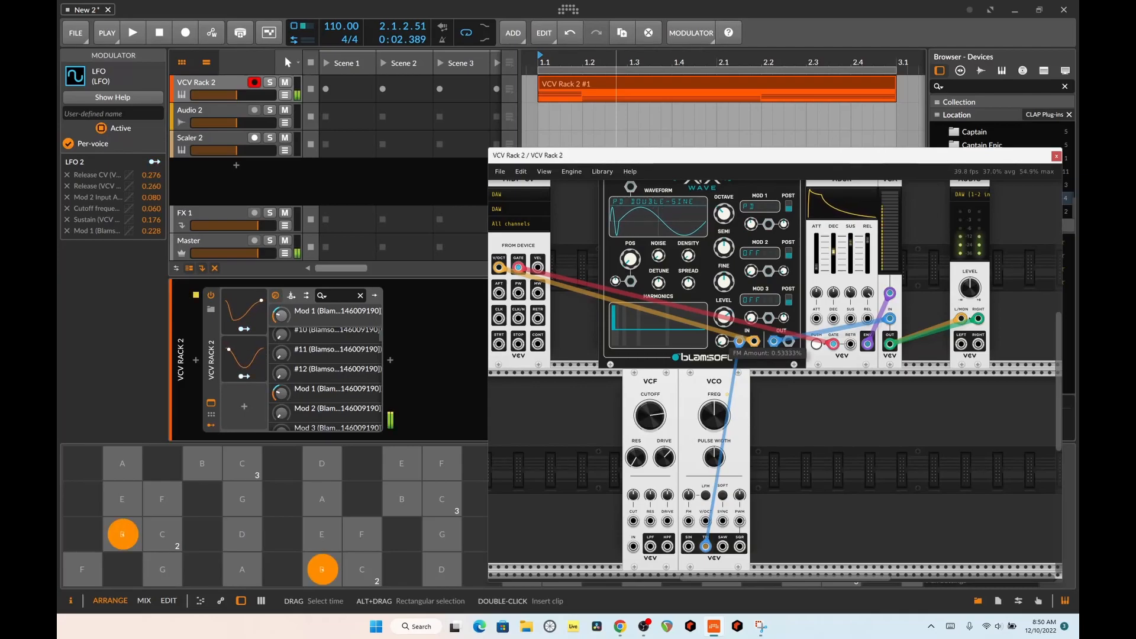
click(243, 377)
click(243, 534)
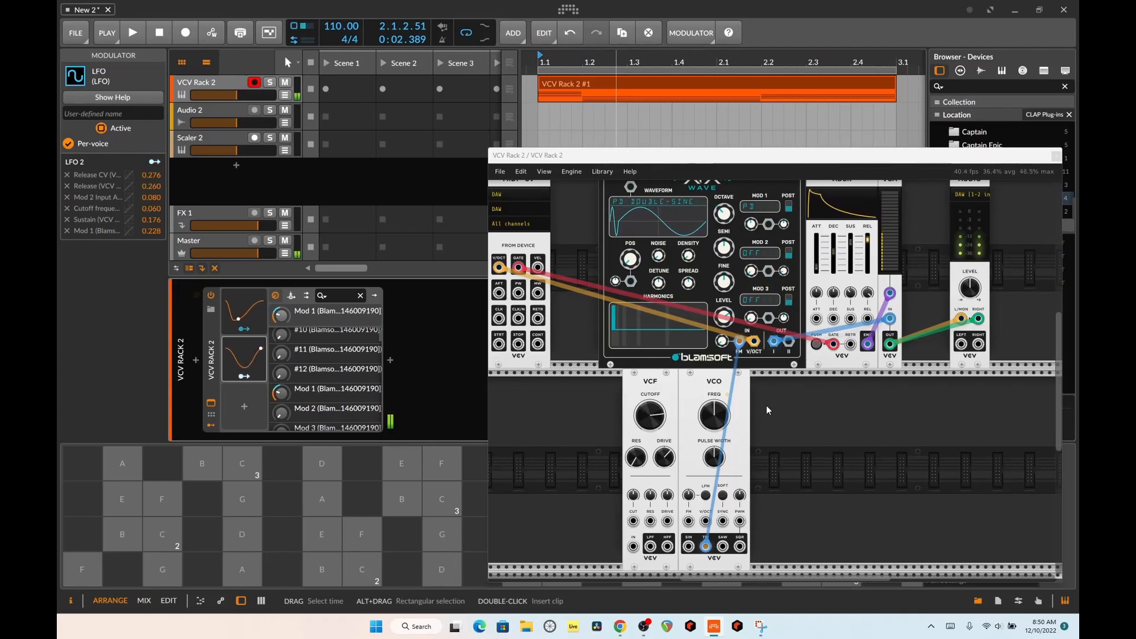
Lower the VCO's frequency to about 134 Hz and audition the FM sound with the F, D, B and C notes
drag(720, 422, 720, 482)
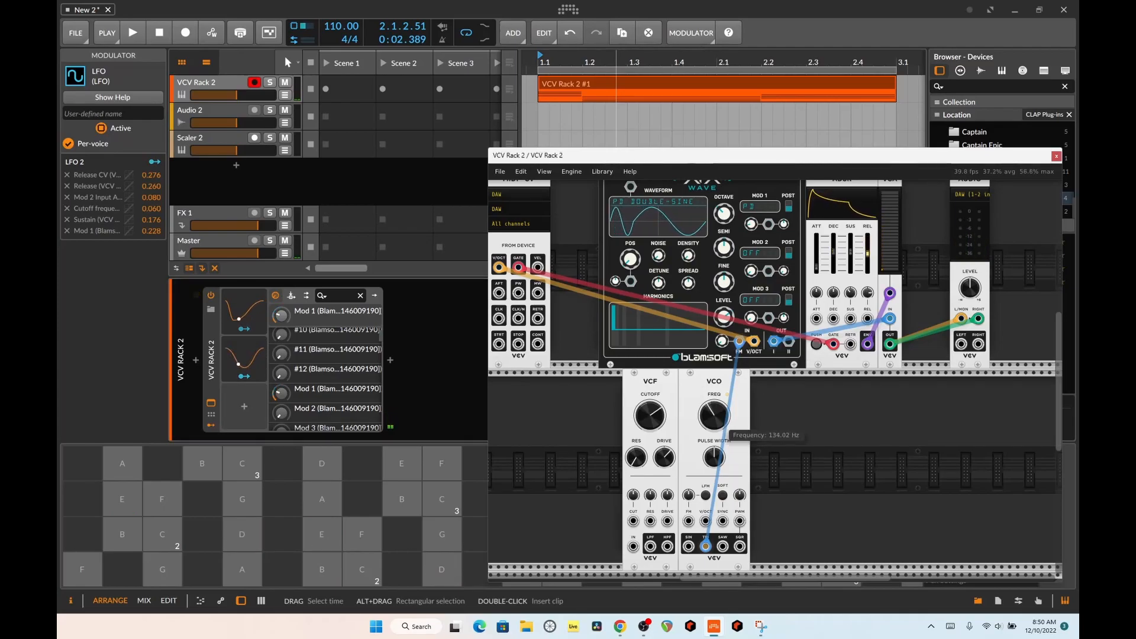
click(362, 535)
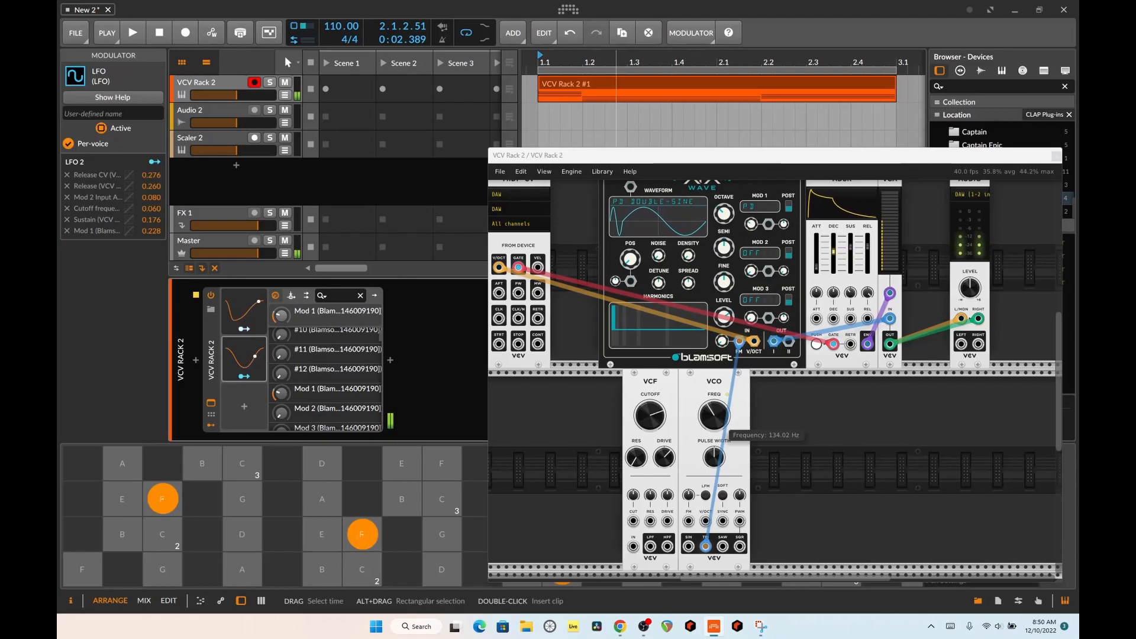
click(243, 535)
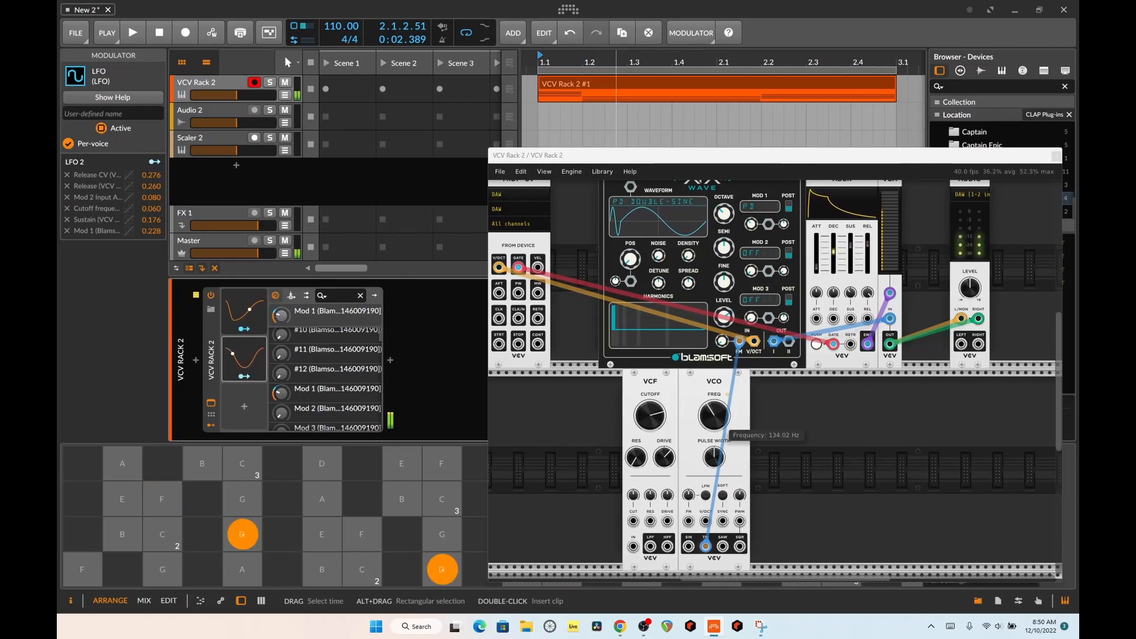
click(122, 534)
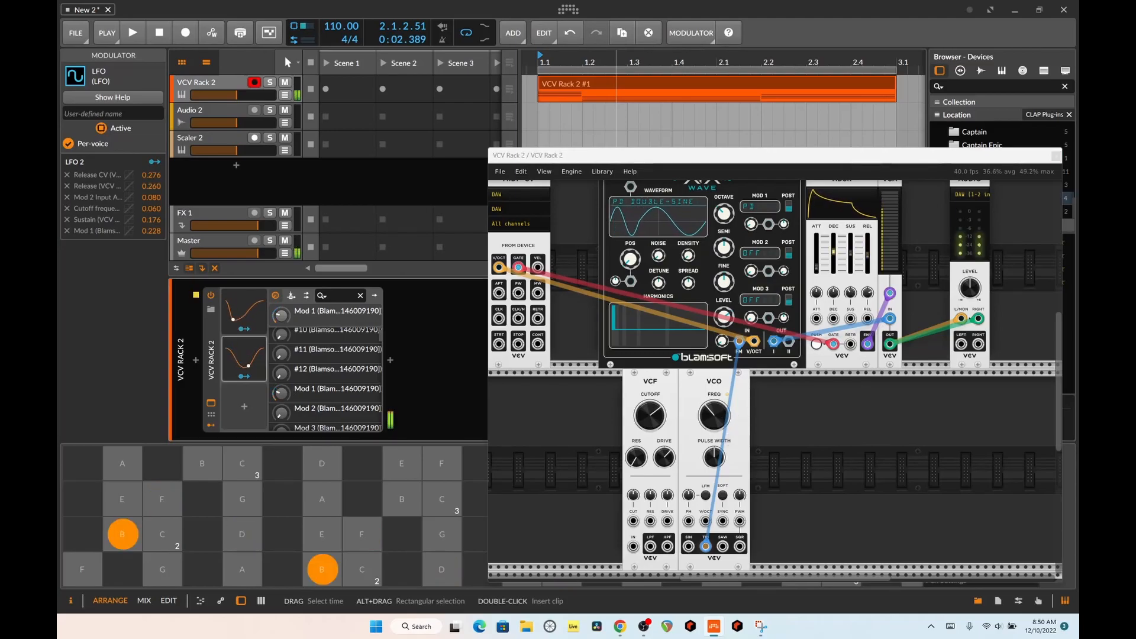
click(243, 463)
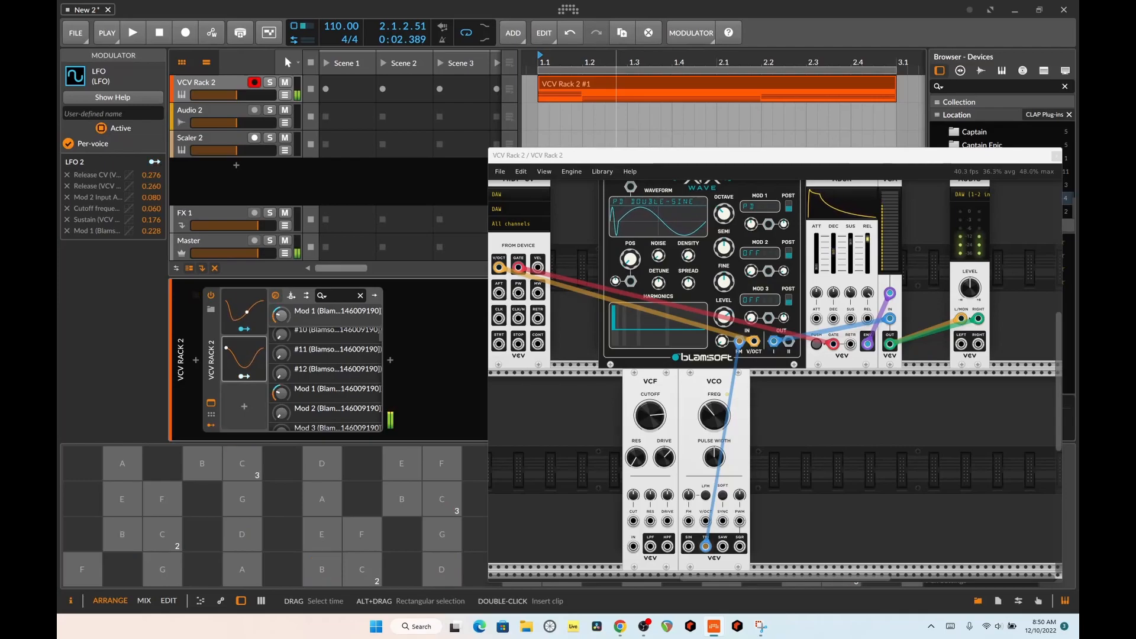
Raise the FM amount of XFX Wave to about 18.5% and bring it back down while playing notes on the on-screen keyboard
click(243, 499)
drag(722, 341, 723, 334)
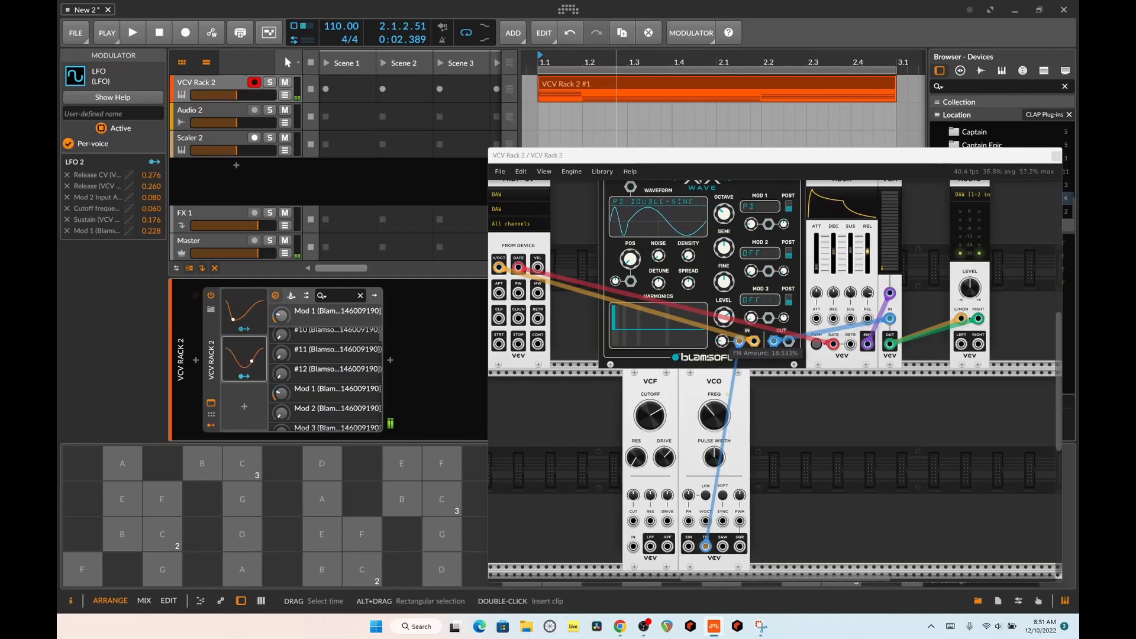
drag(722, 342, 722, 355)
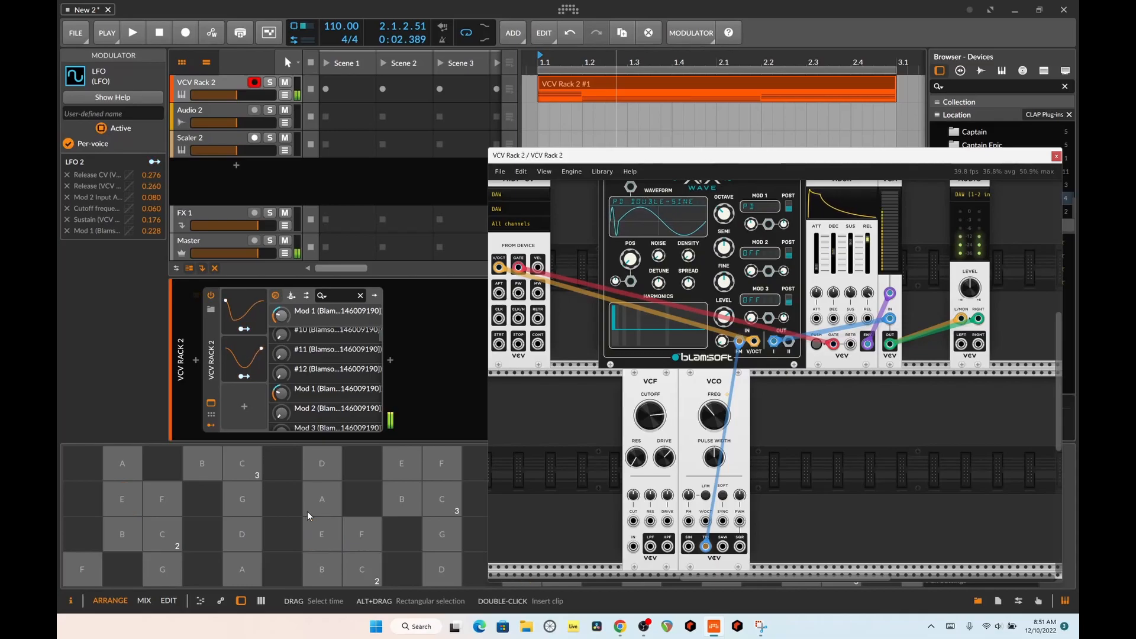
click(363, 535)
Fine-tune the VCO's frequency, audition the C note, and look through the plug-in's exposed parameters in the device panel
click(244, 376)
click(721, 422)
drag(720, 422, 721, 417)
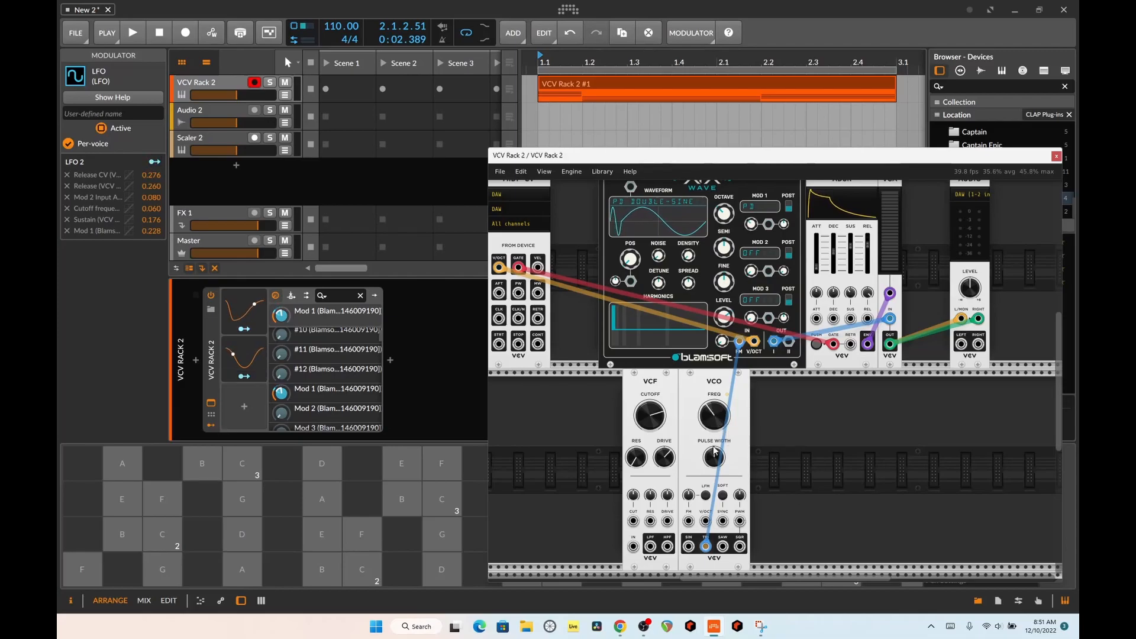
click(362, 569)
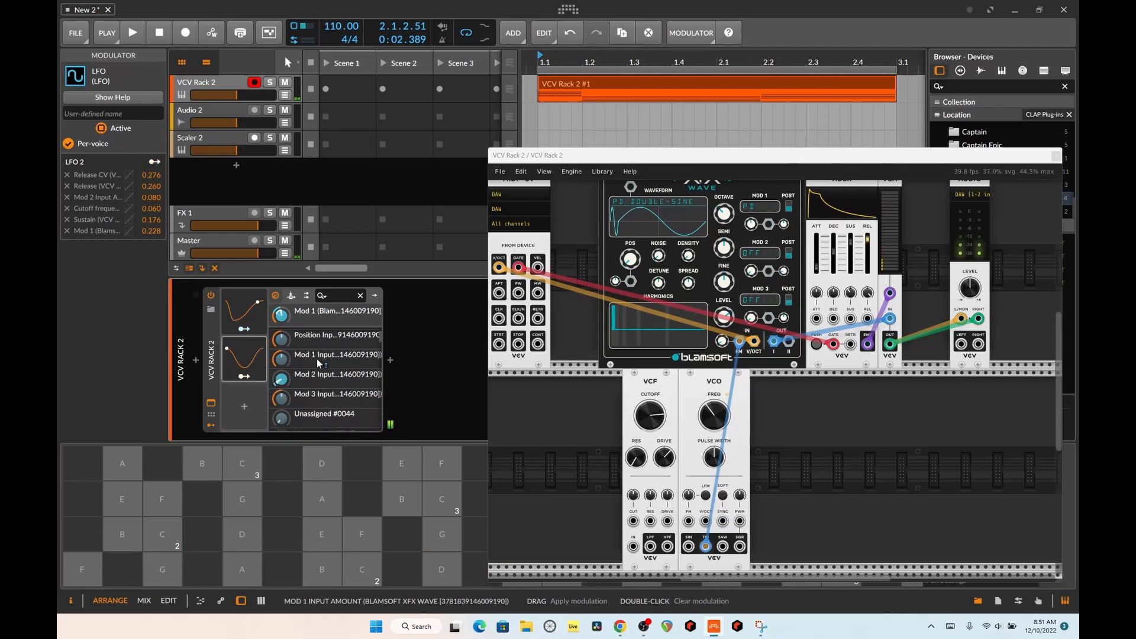
scroll(303, 379, down, 3)
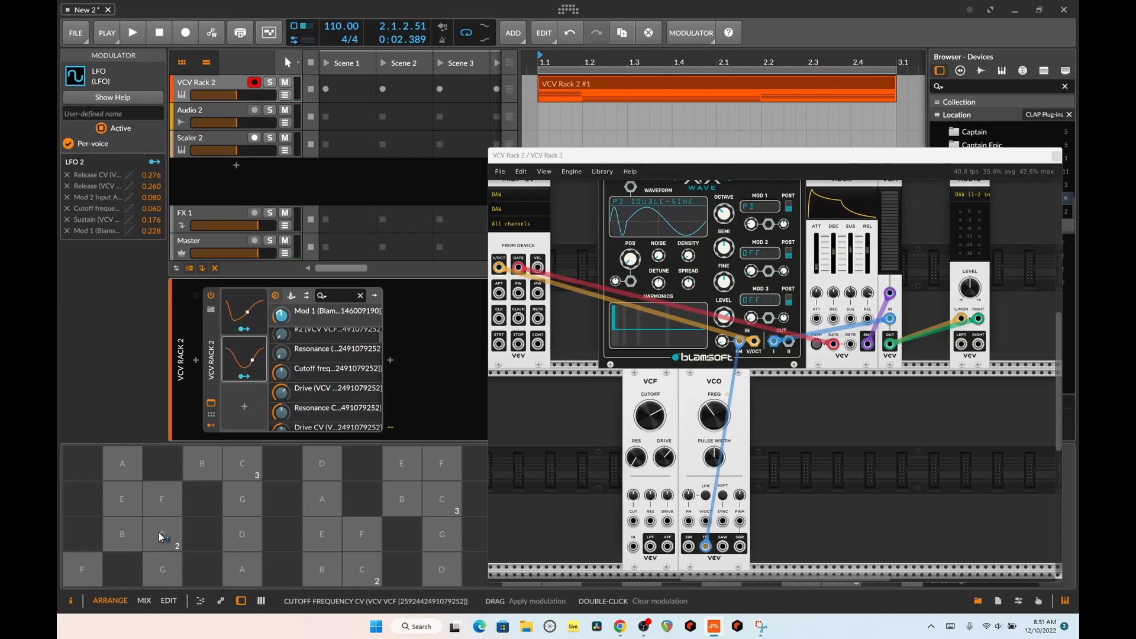
Search the module browser for "dela" and add the Chronoblob delay by Alright Devices beside the VCO
right_click(830, 459)
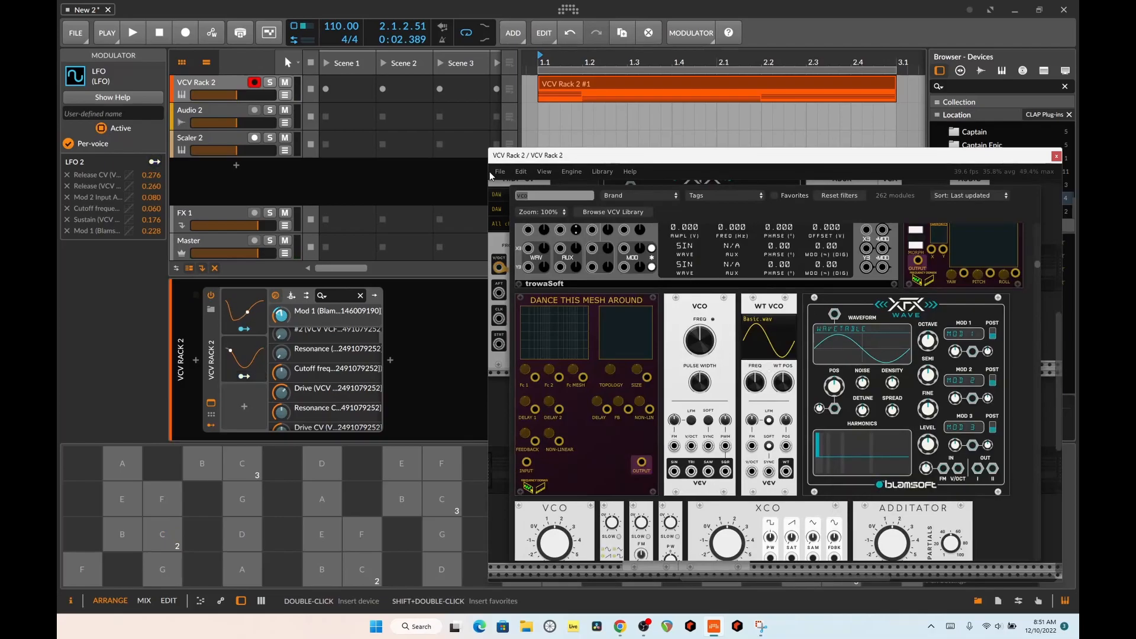
text(dela)
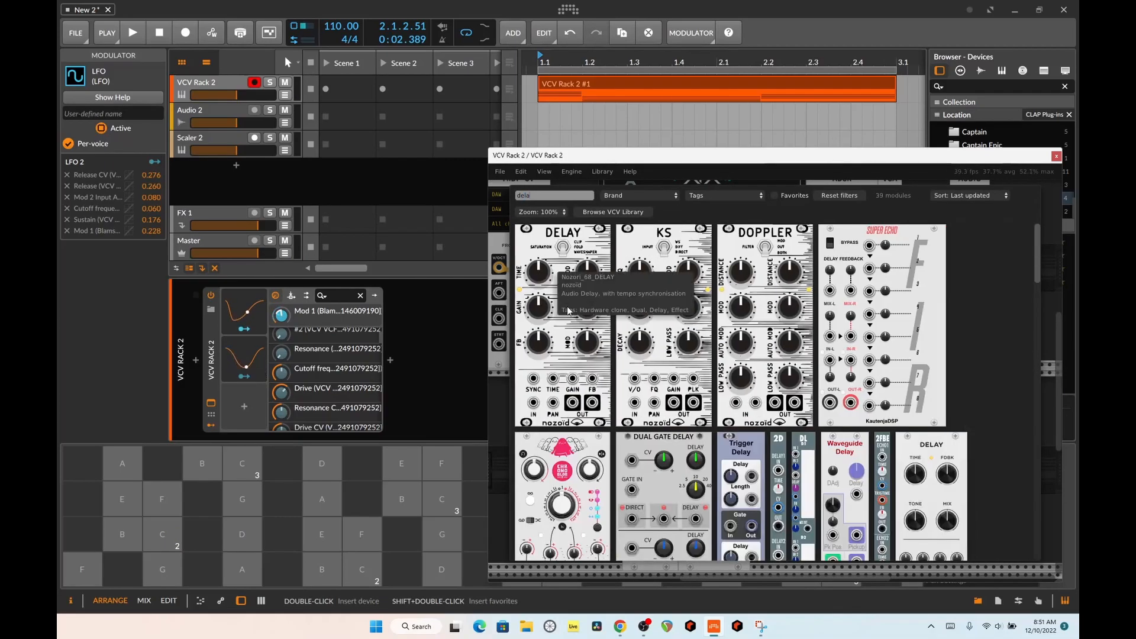
scroll(564, 392, down, 2)
click(564, 393)
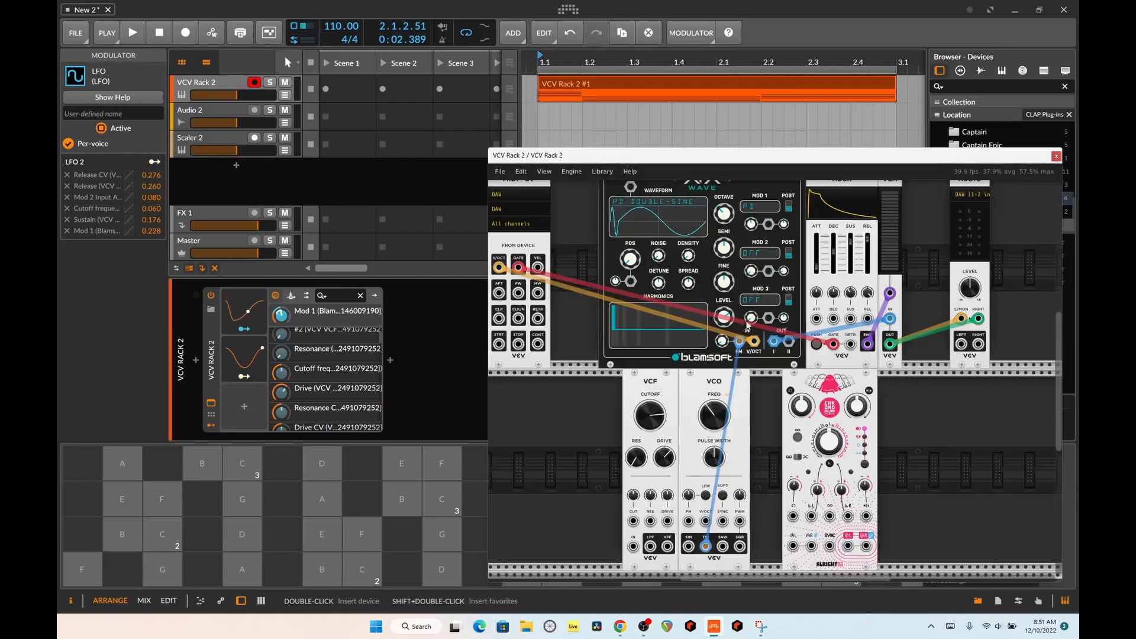
Patch the VCA output into both Chronoblob audio inputs and route the Chronoblob outputs to the audio module's left and right inputs
scroll(893, 383, down, 2)
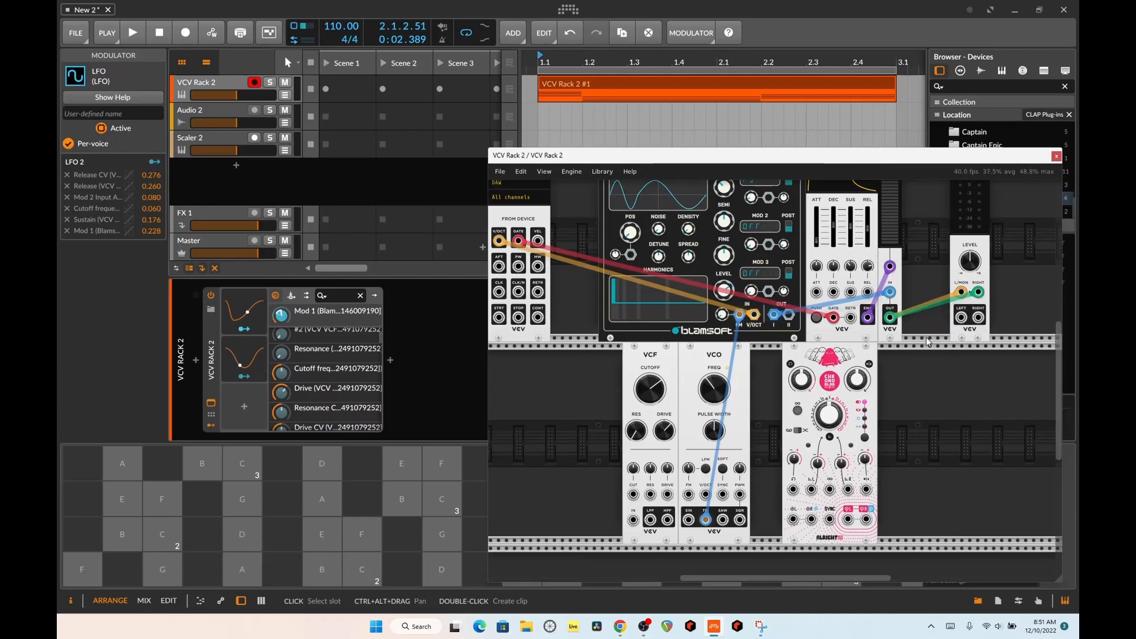
drag(890, 292, 866, 492)
drag(890, 290, 849, 493)
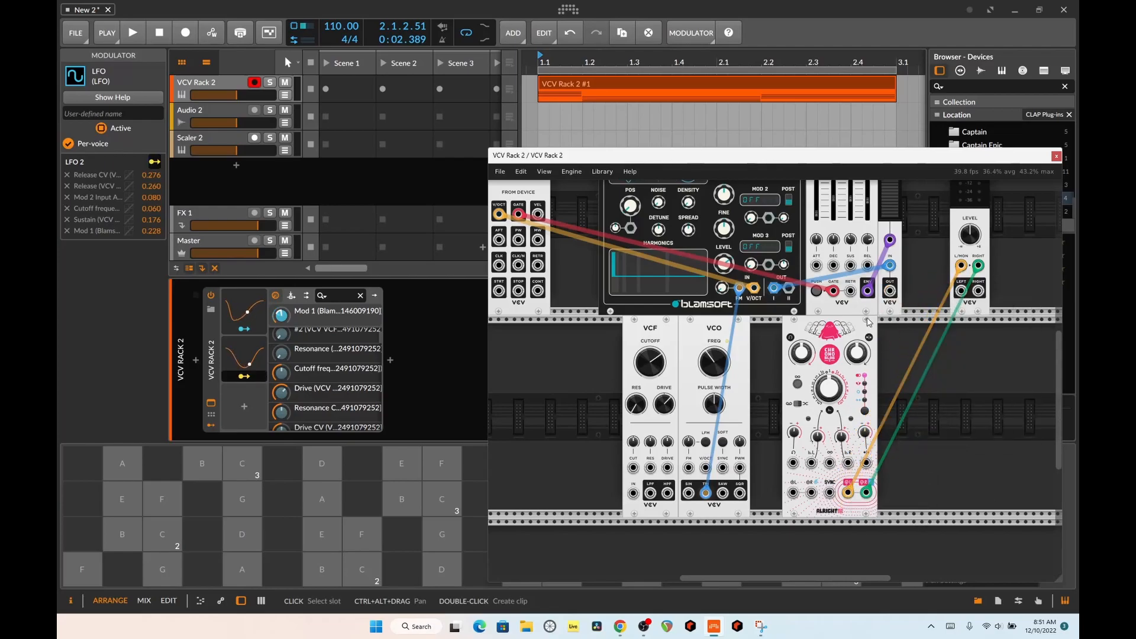
drag(890, 291, 793, 492)
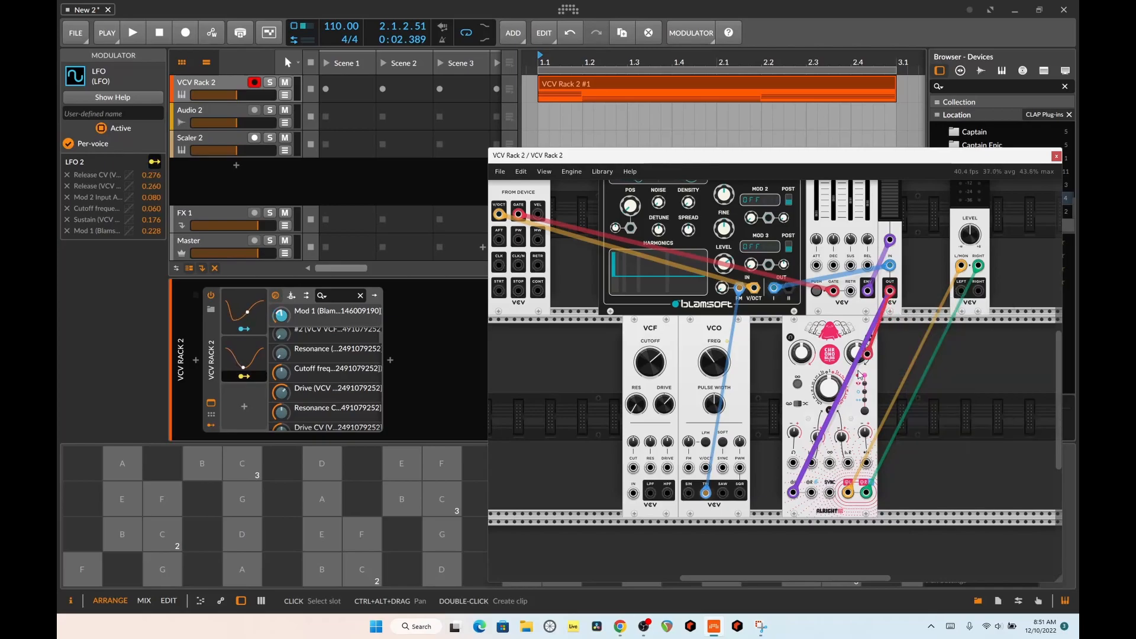
drag(890, 291, 812, 491)
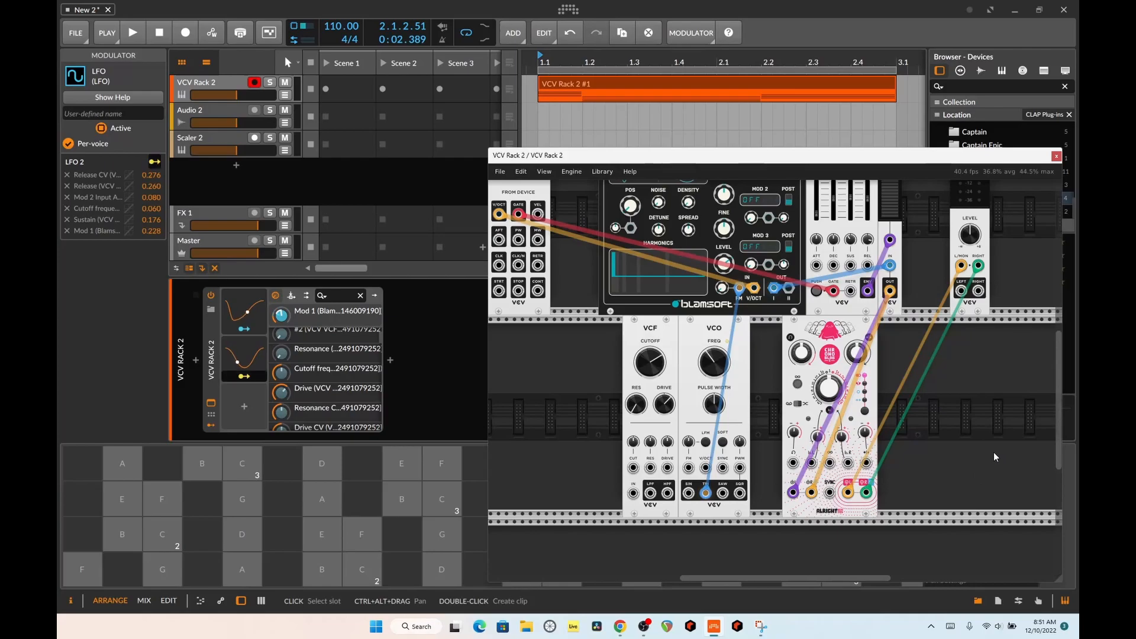
Audition the delayed sound with held notes, nudge the VCO's frequency, and set the Chronoblob delay time to about 1477 ms
click(162, 534)
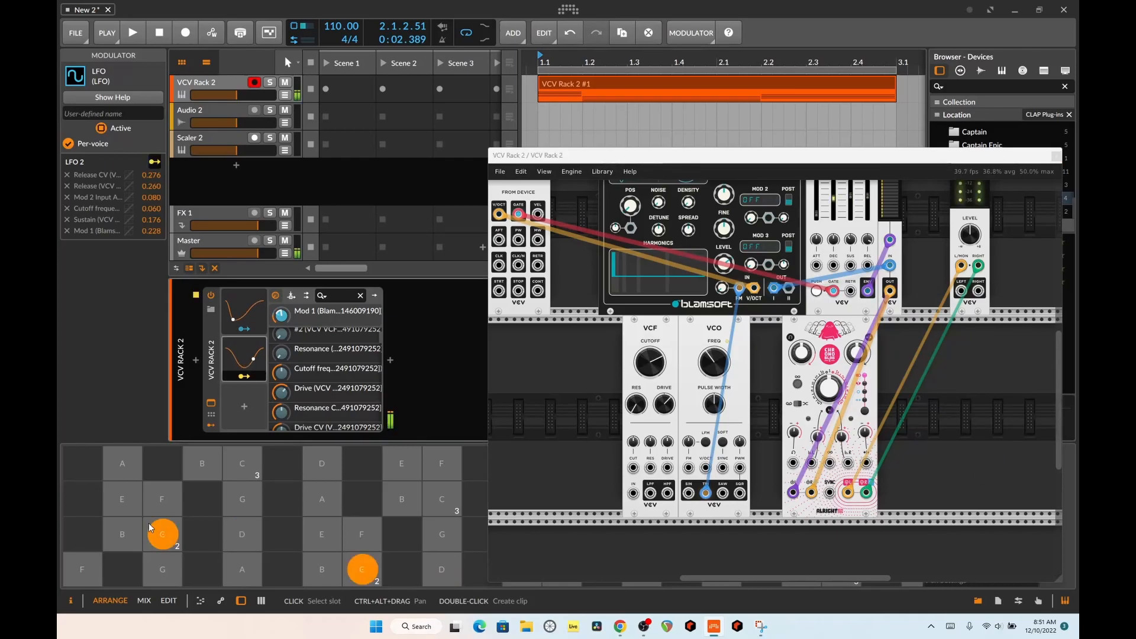
click(123, 499)
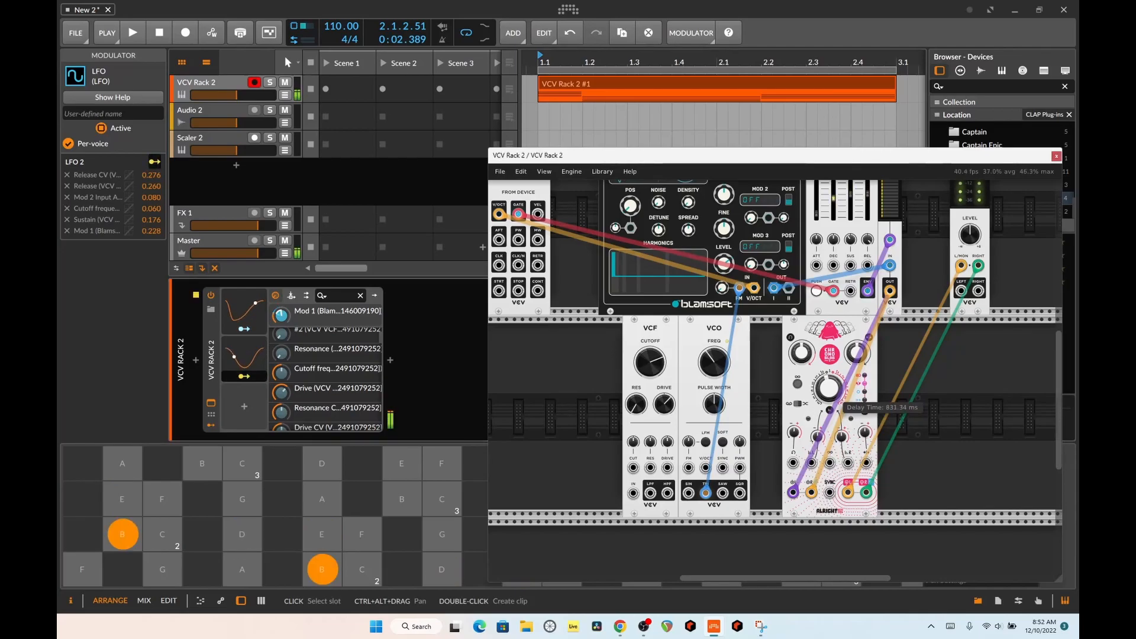
click(123, 499)
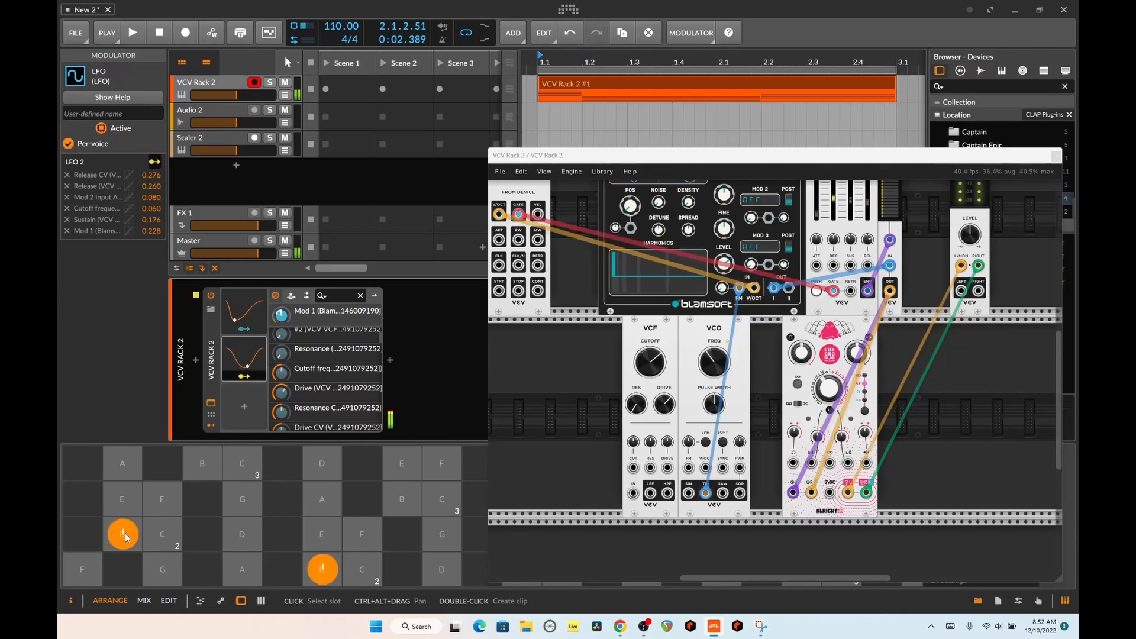
drag(725, 366, 725, 365)
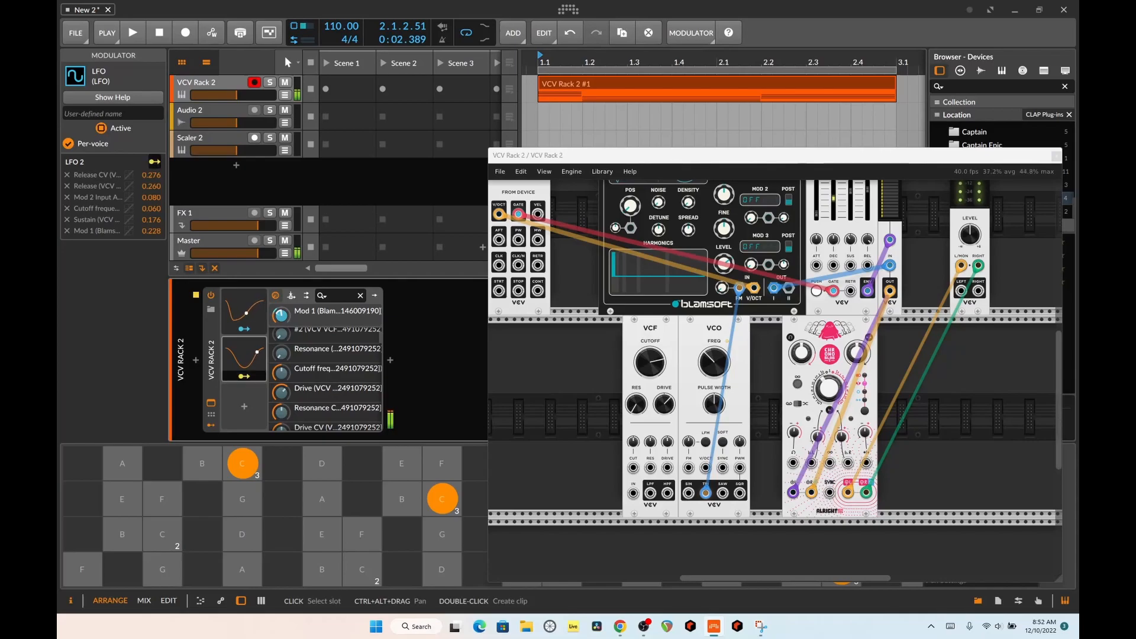
drag(835, 394, 835, 393)
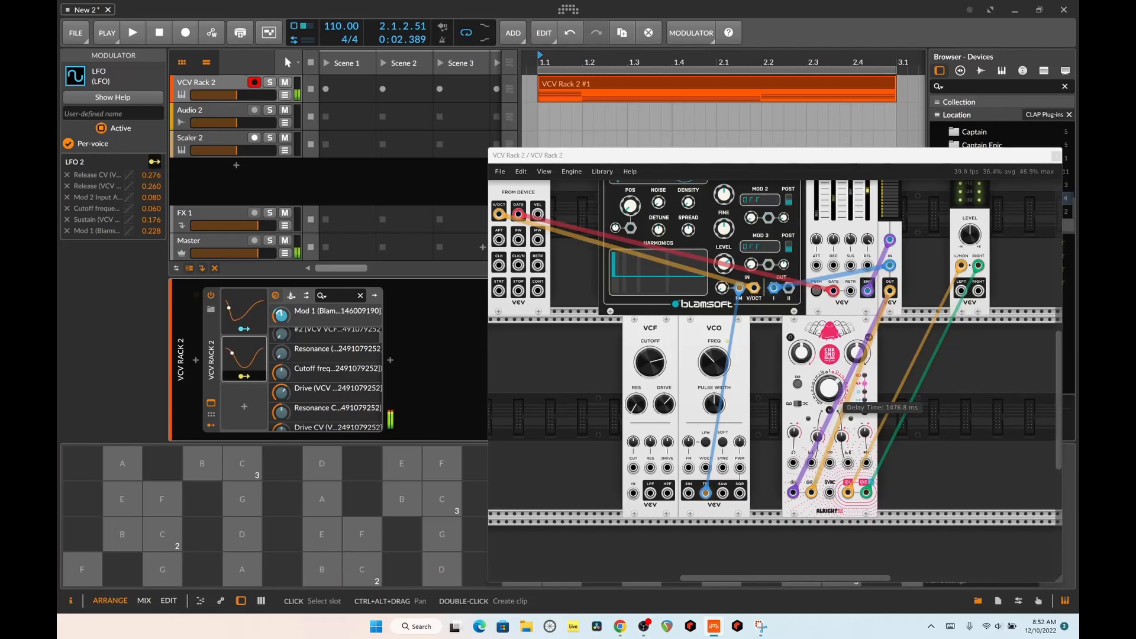
Draw extra harmonic bars in the Harmonics display of XFX Wave and play the B note to audition the new waveform
scroll(644, 292, up, 2)
click(657, 297)
drag(657, 322, 690, 310)
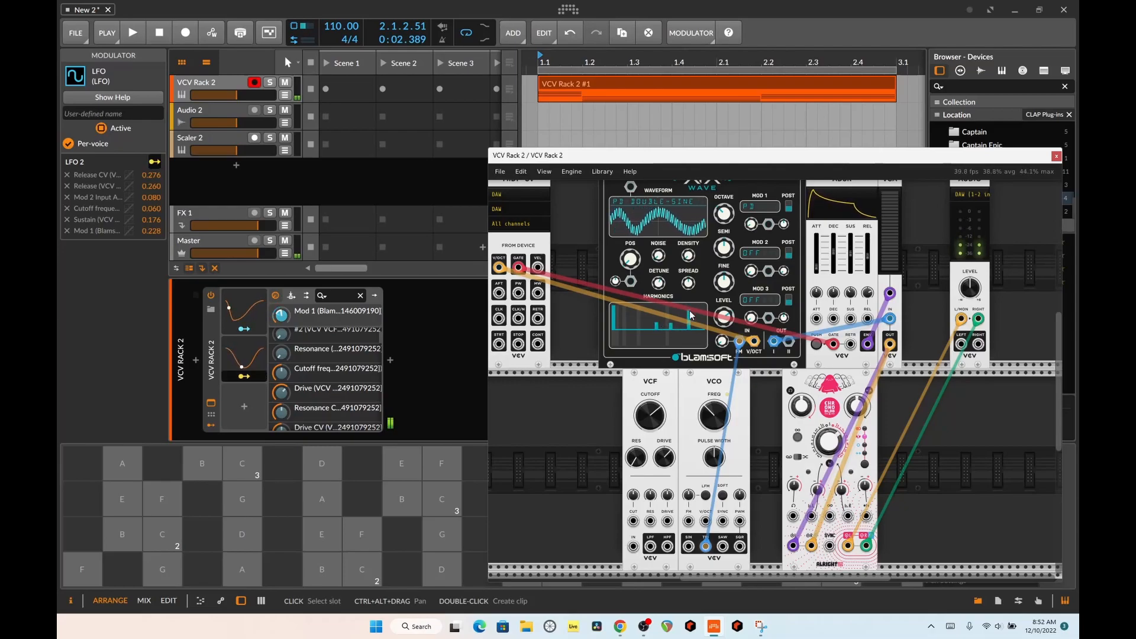
click(322, 570)
click(690, 335)
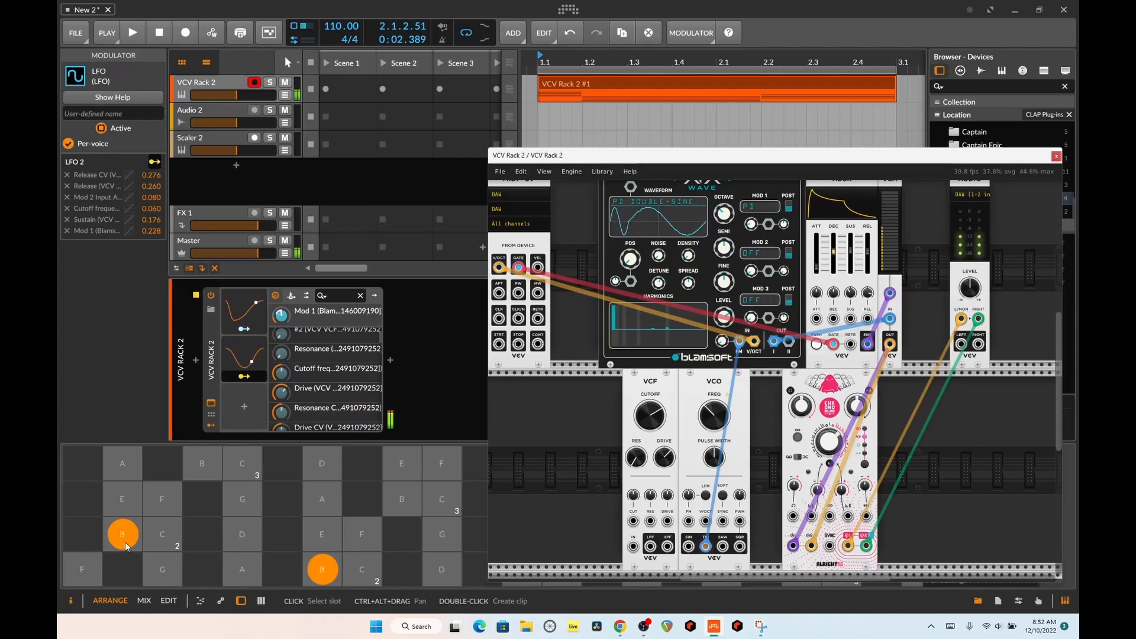
click(631, 320)
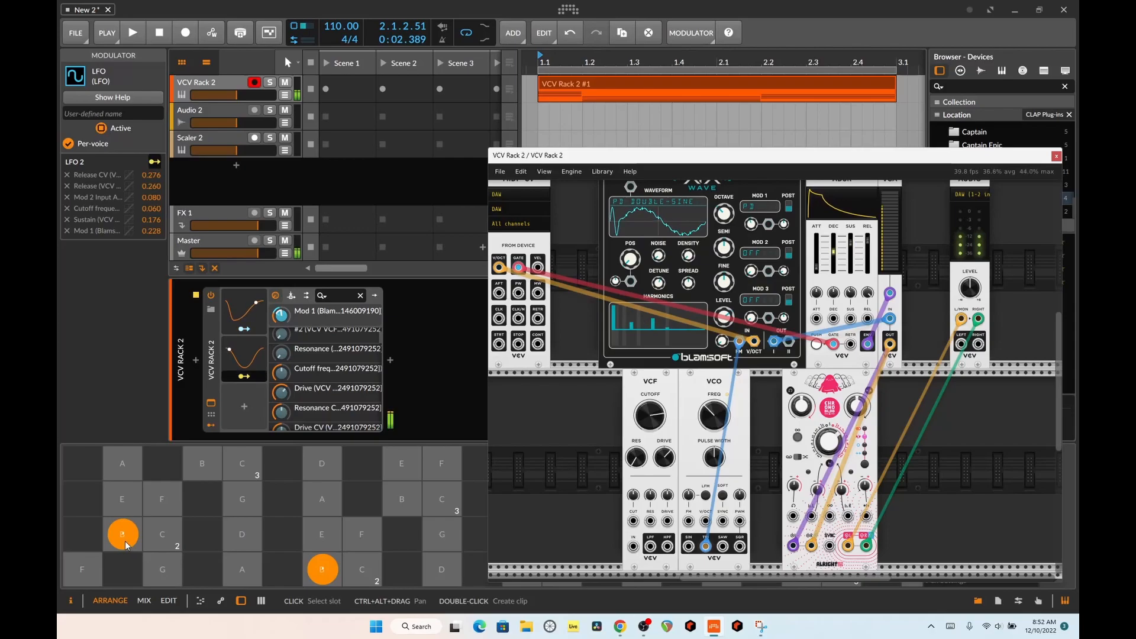
Sweep the waveform position of XFX Wave up to about 88.7, readjust it slightly, and audition the sound with the B note
drag(633, 261, 633, 163)
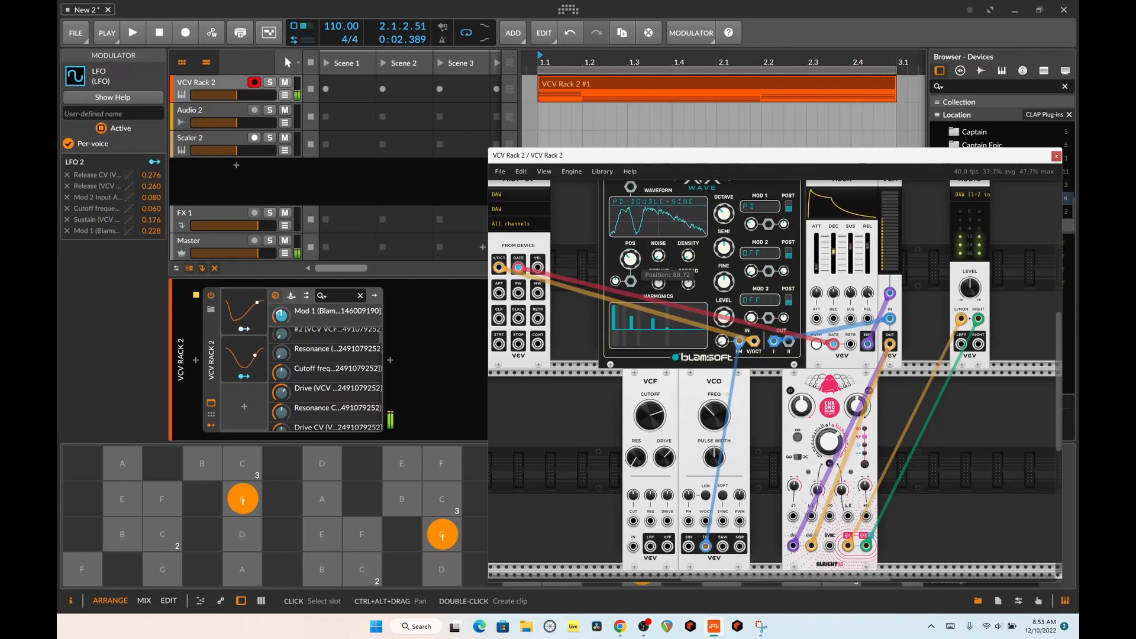
drag(630, 266, 628, 271)
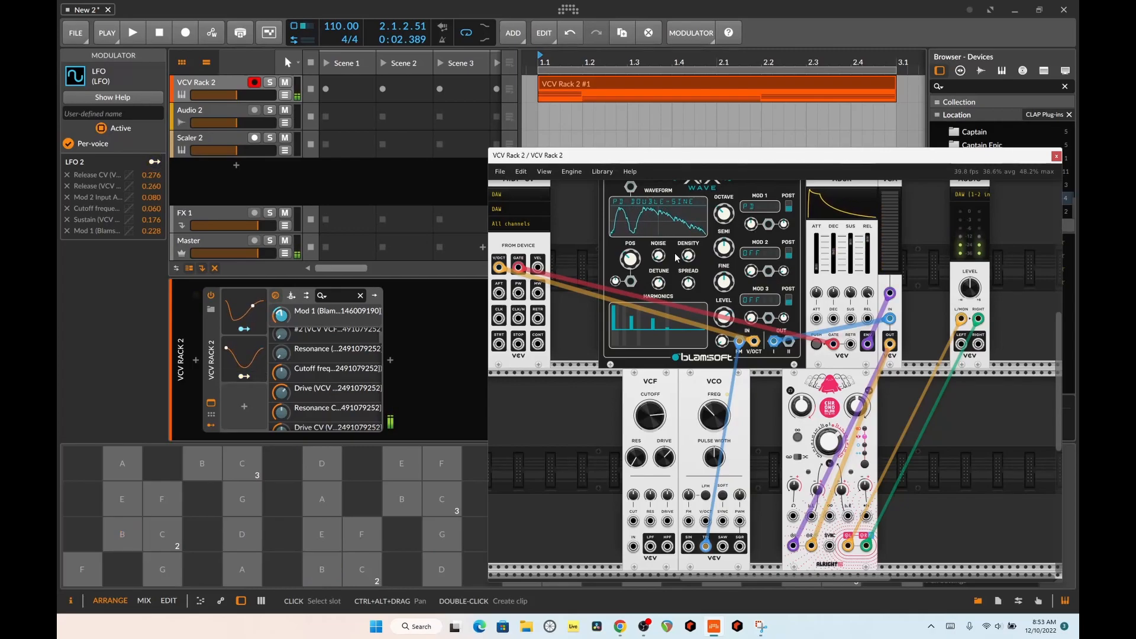
click(203, 463)
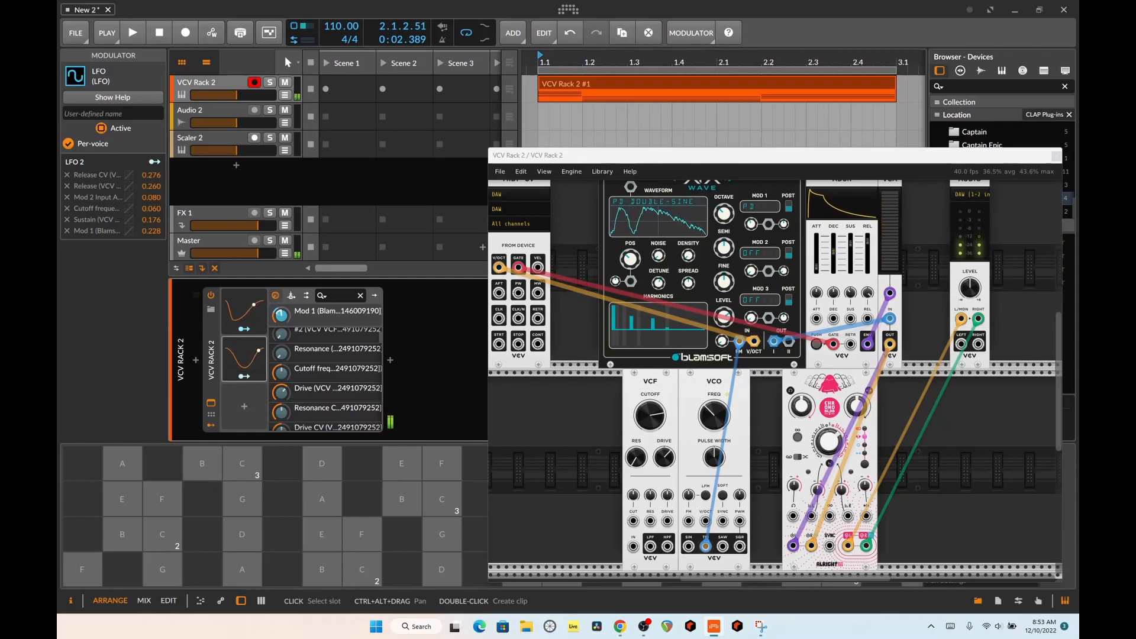
click(317, 557)
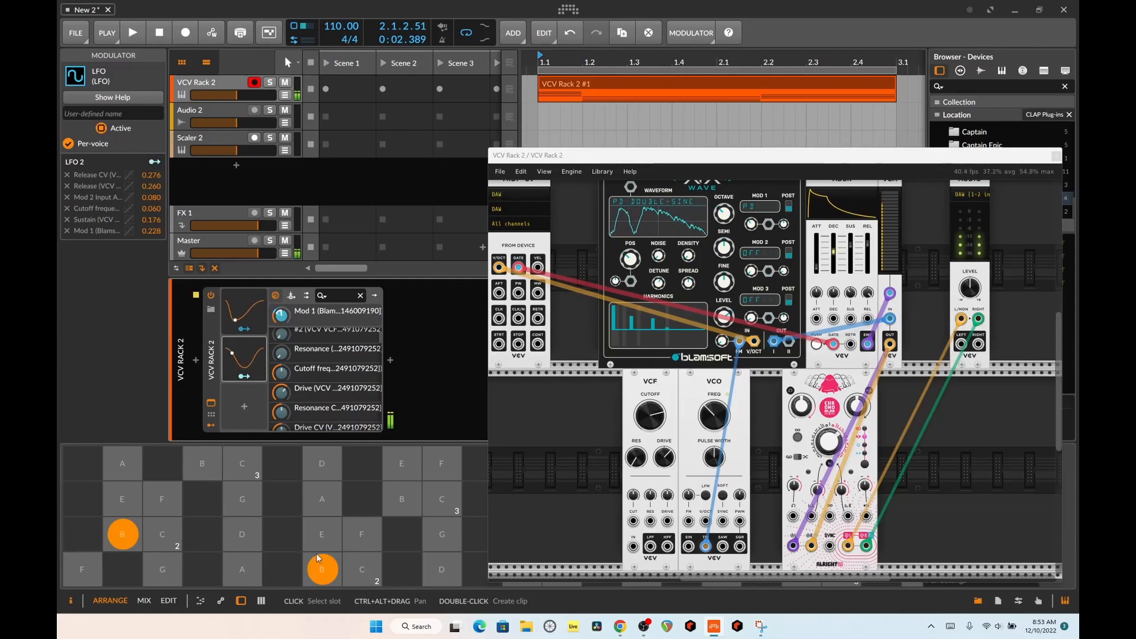
Set the Chronoblob's feedback to about 84.7% and its dry/wet mix to about 0.39 while playing notes
click(803, 407)
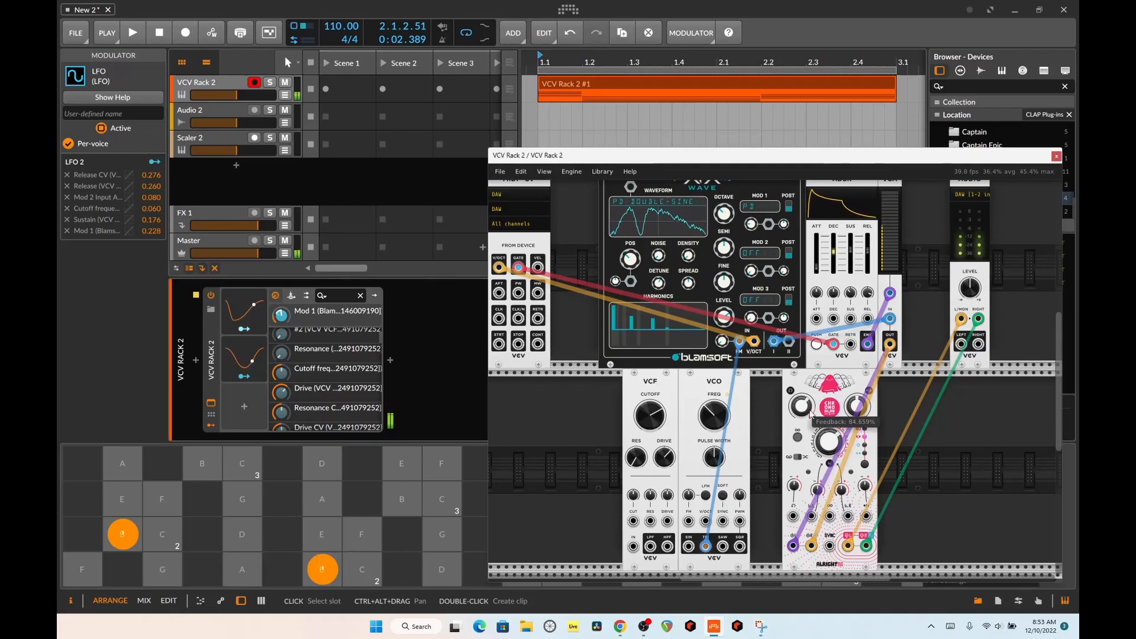
mouse_move(857, 406)
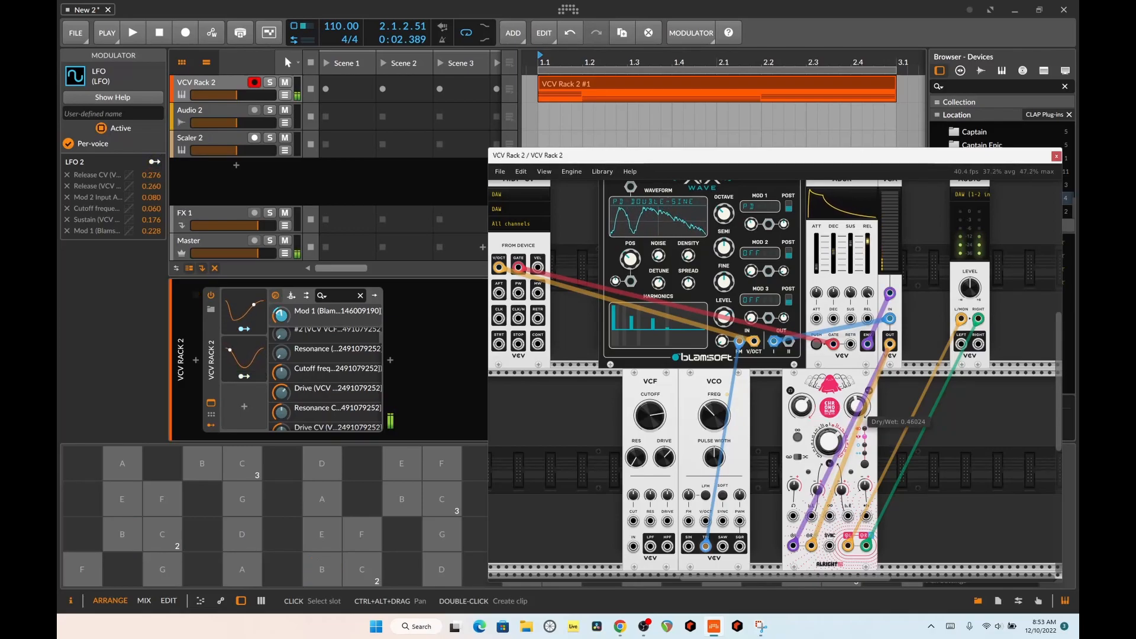
click(238, 555)
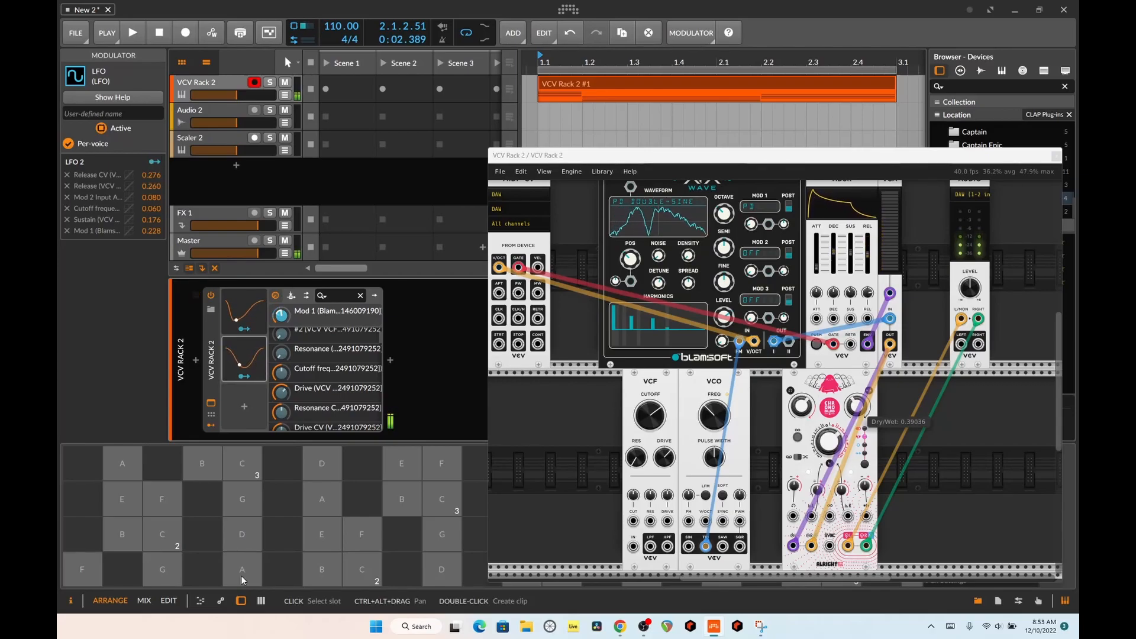
click(324, 534)
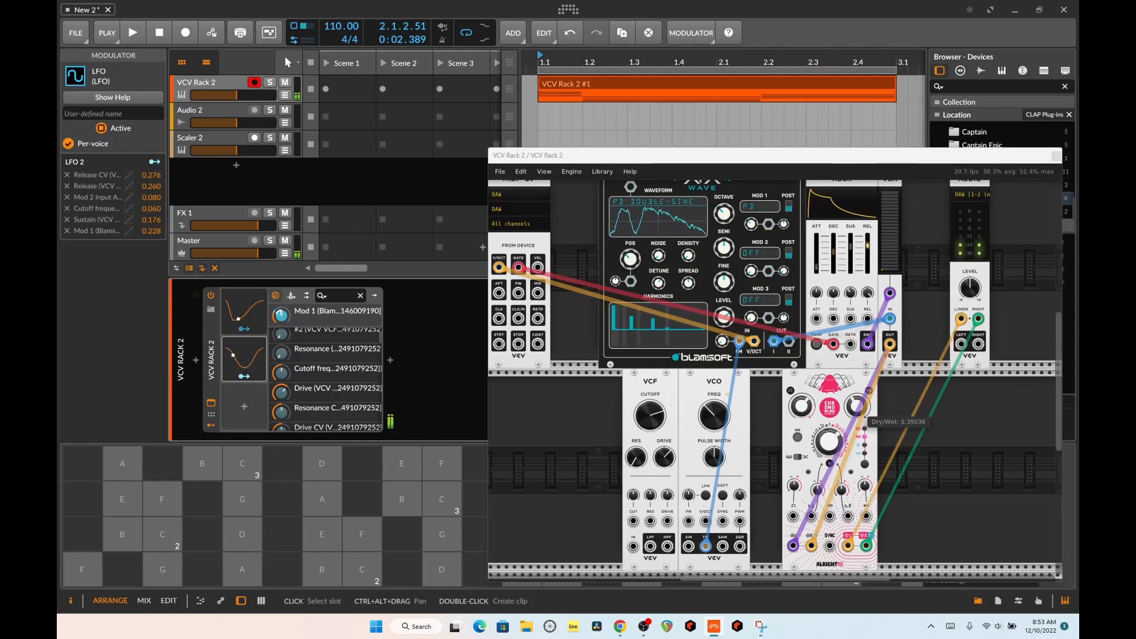
Lower the semitone tuning of XFX Wave and audition the finished patch with the E and B notes
click(317, 548)
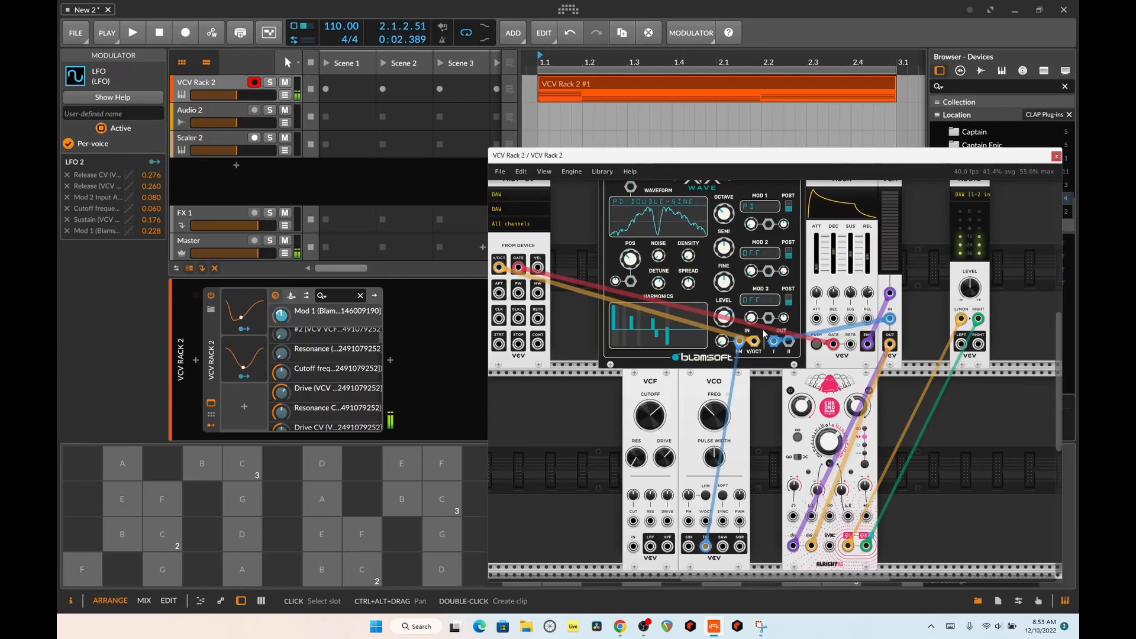
mouse_move(722, 294)
mouse_move(721, 245)
drag(724, 247, 724, 350)
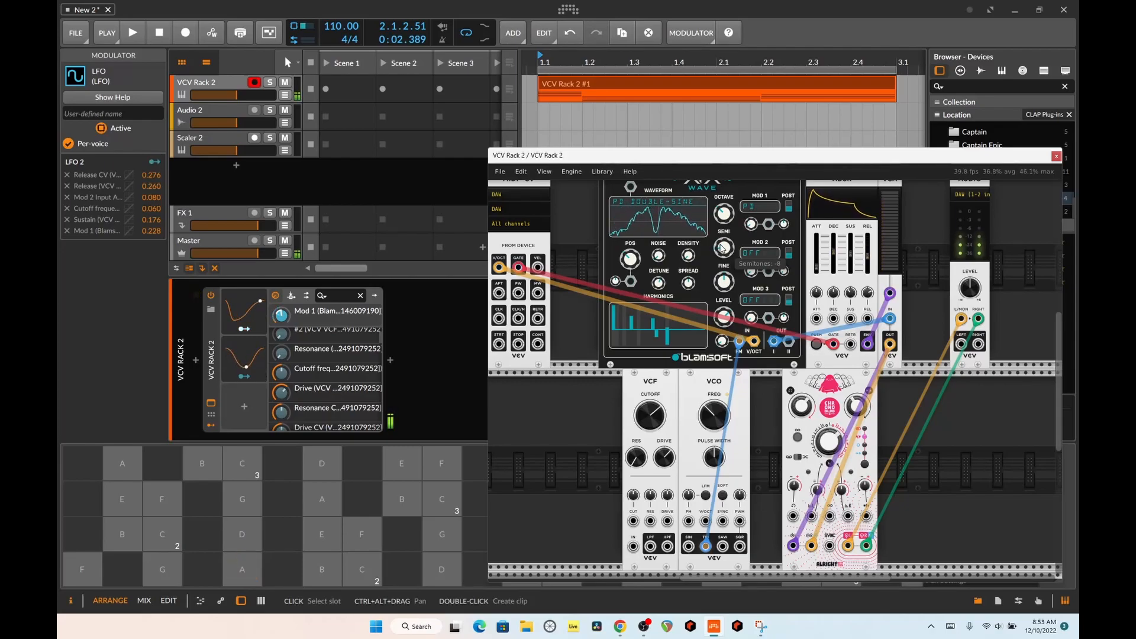
click(322, 534)
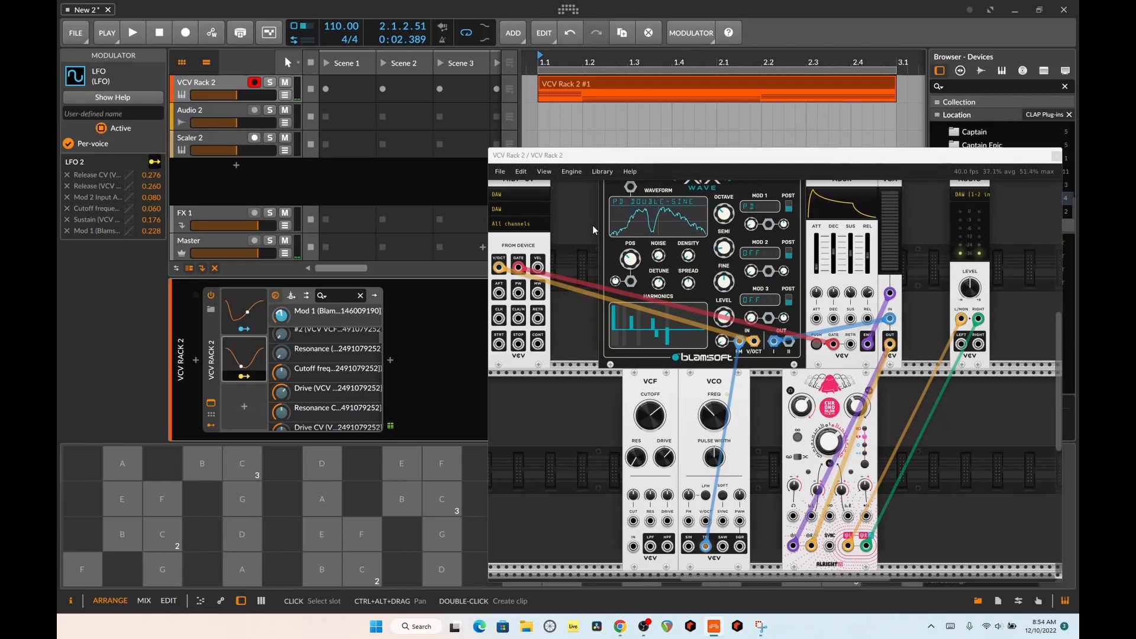
click(123, 534)
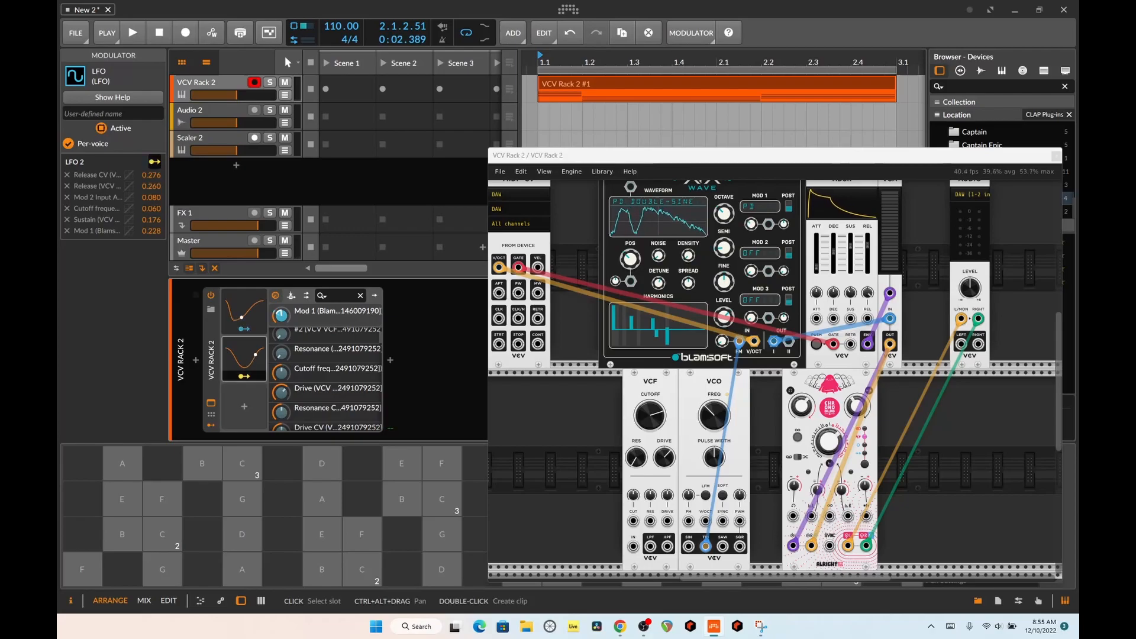
Move the VCV Rack window to uncover the device browser's list of CLAP plug-ins
drag(648, 153, 535, 107)
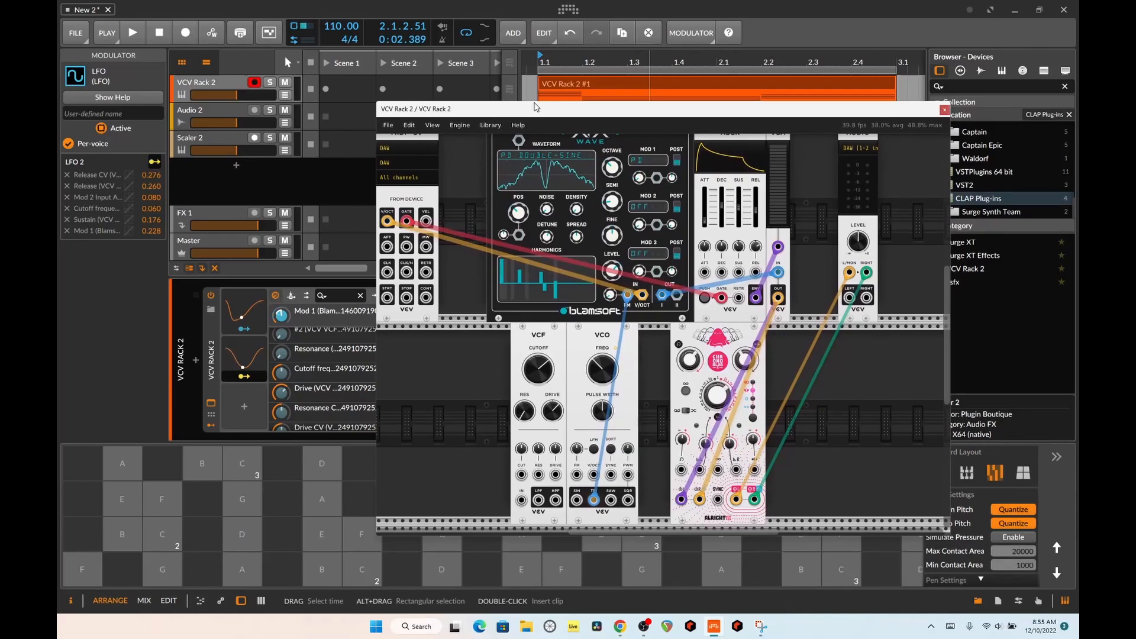
drag(536, 107, 521, 137)
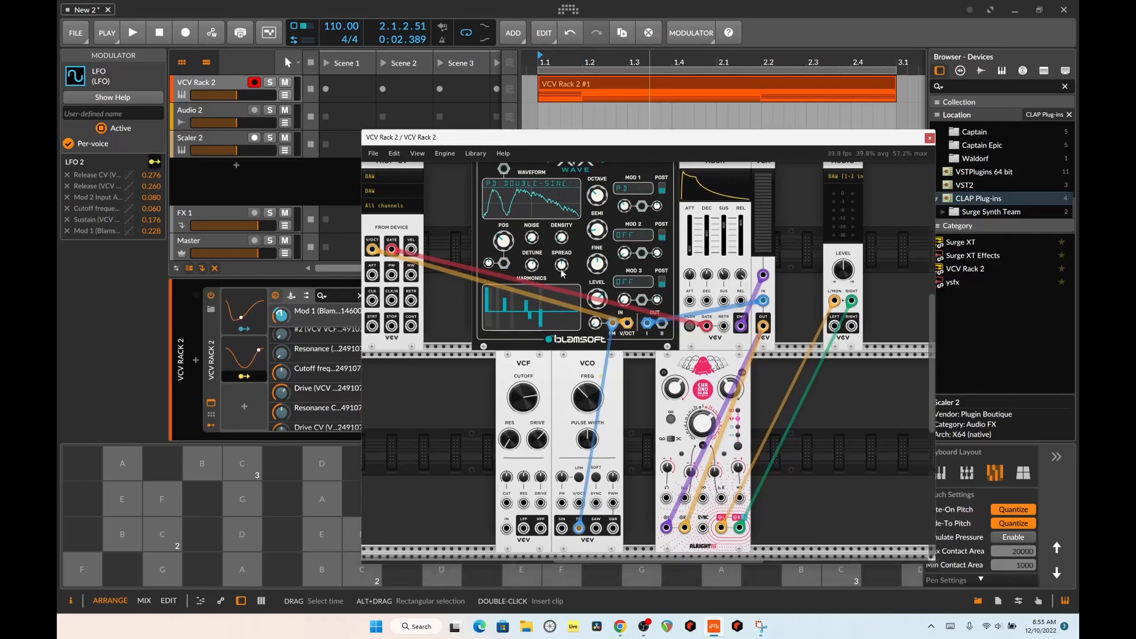